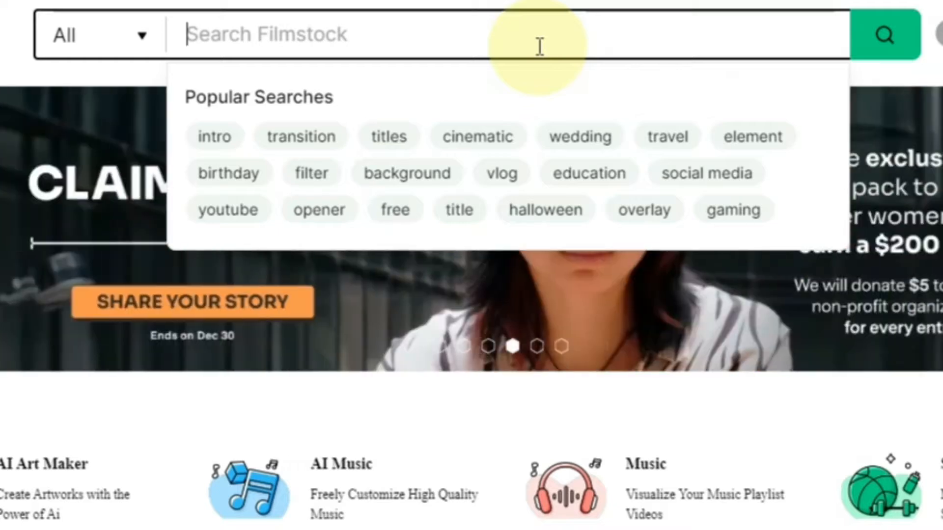
- Search Filmstock for "Creepy Halloween Pack"
text(epy Halloween P)
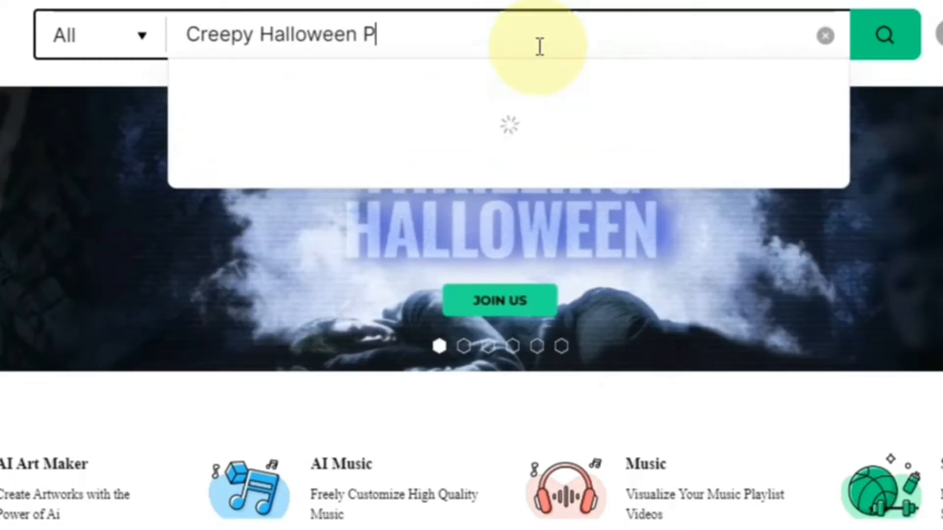
text(ack)
key(Return)
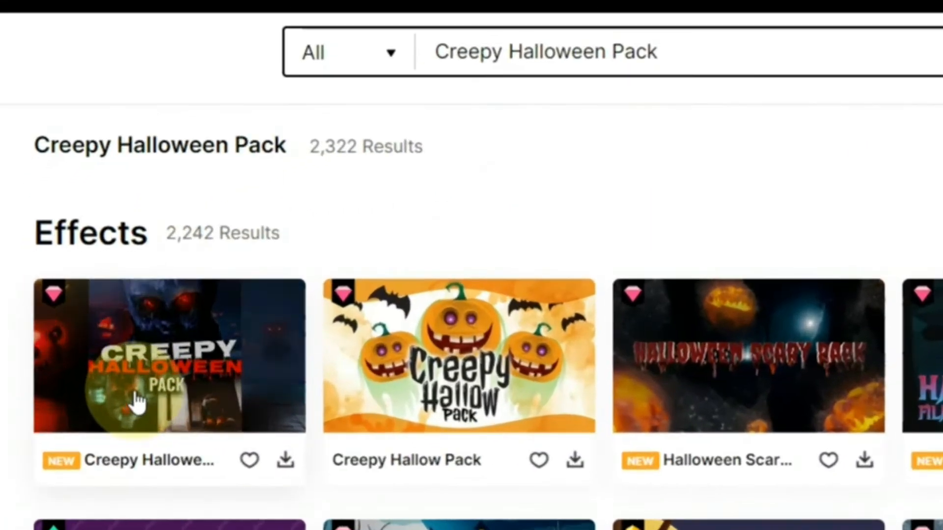
- Open the Creepy Halloween Pack from the Effects results, start its download and minimize the download window
click(150, 376)
scroll(259, 332, down, 2)
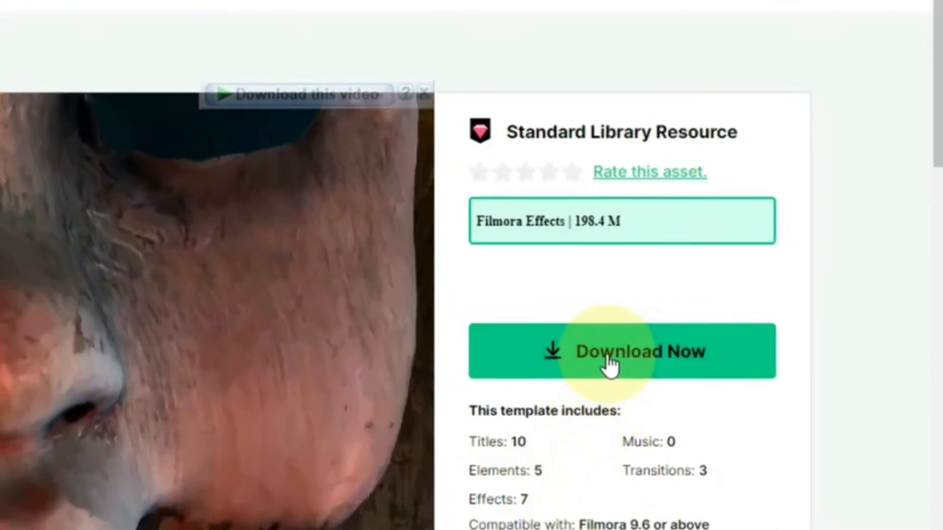
click(734, 323)
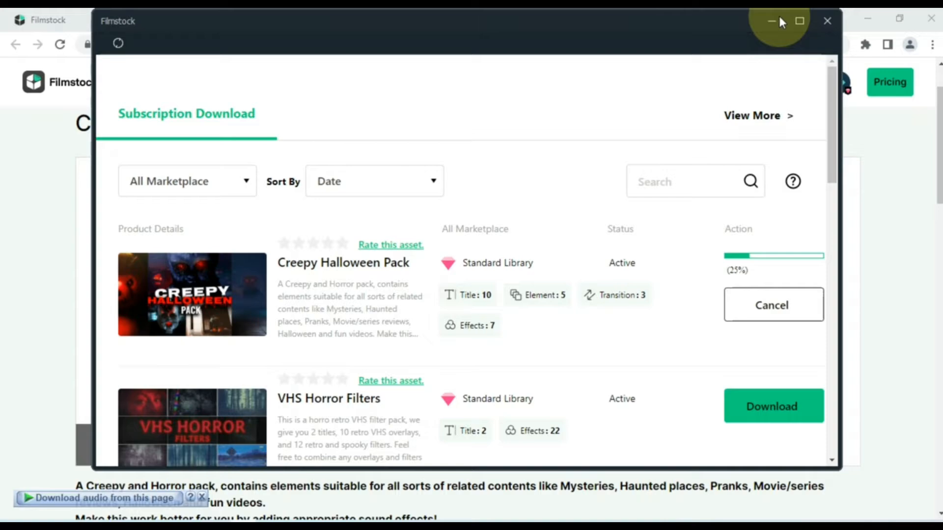
click(779, 20)
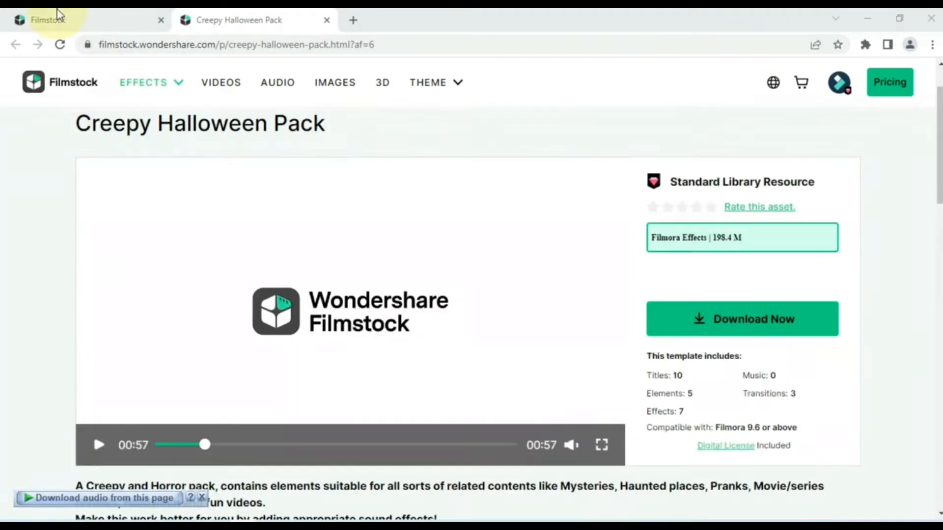
- Return to the Filmstock search results and search for "Halloween Horrors Pack"
click(57, 15)
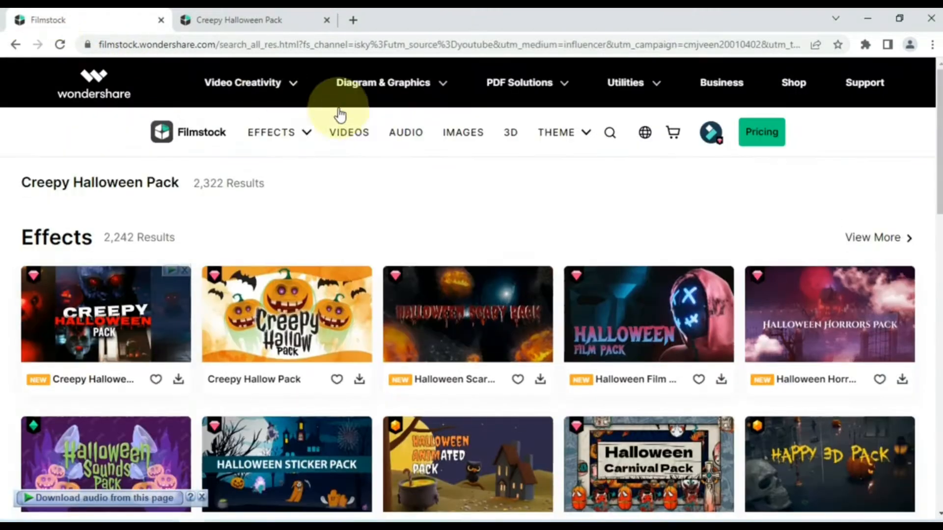
click(608, 132)
drag(418, 123, 261, 111)
text(Hall)
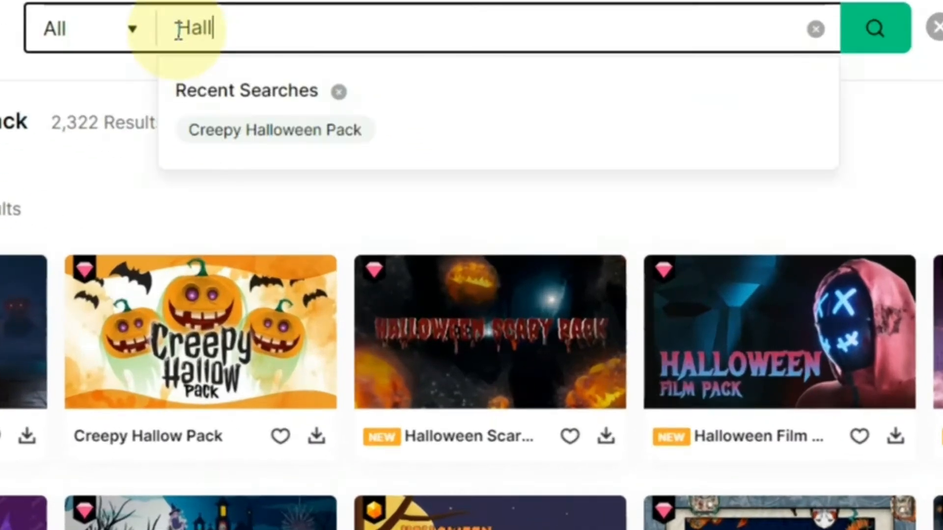
text(oween Horrors Pack)
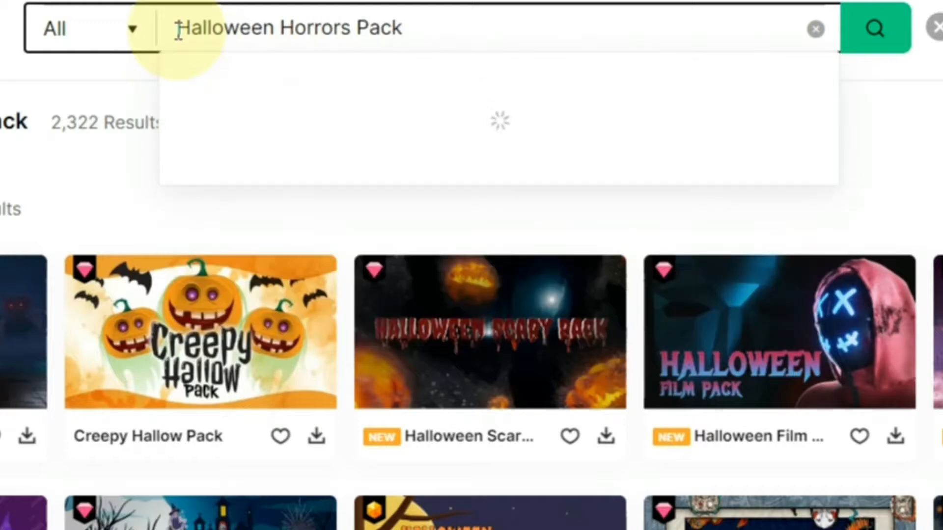
key(Return)
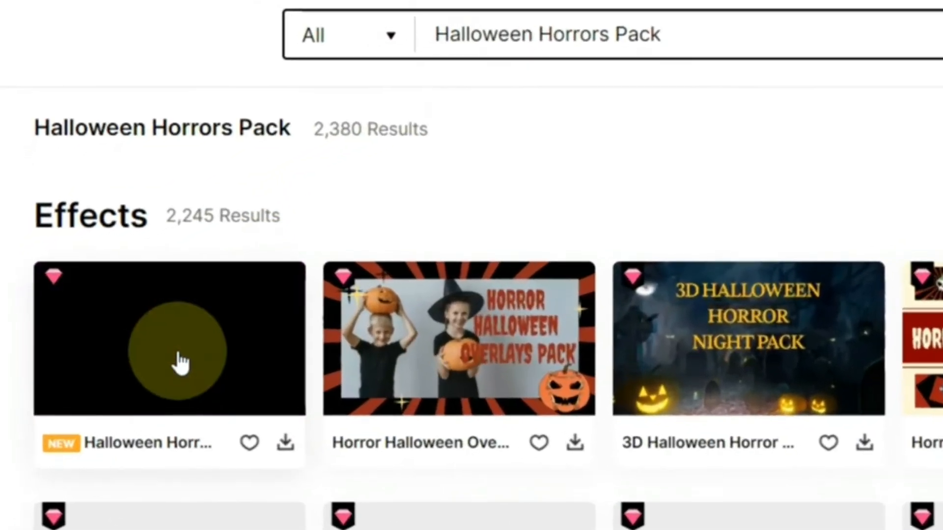
- Open the Halloween Horrors Pack page, preview its video and download the pack, allowing the site to open Wondershare Filmora 11
click(180, 363)
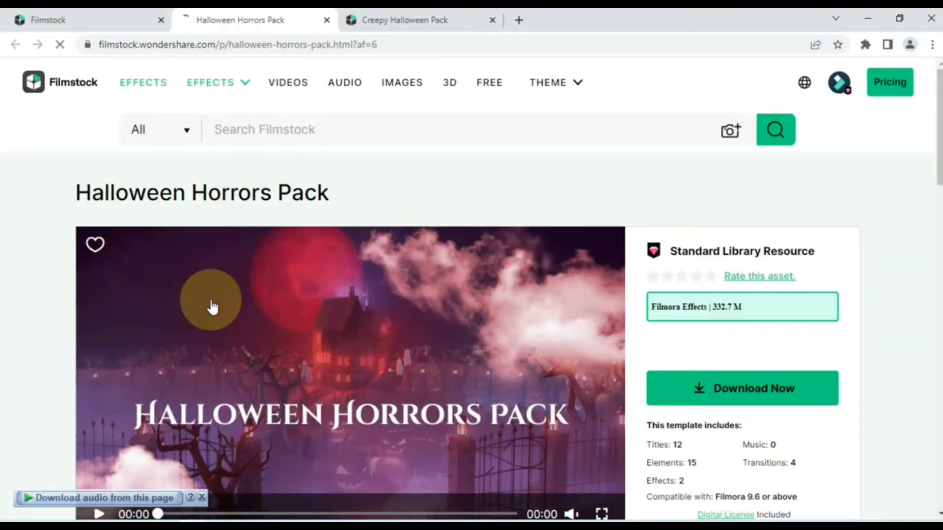
scroll(212, 307, down, 3)
click(99, 377)
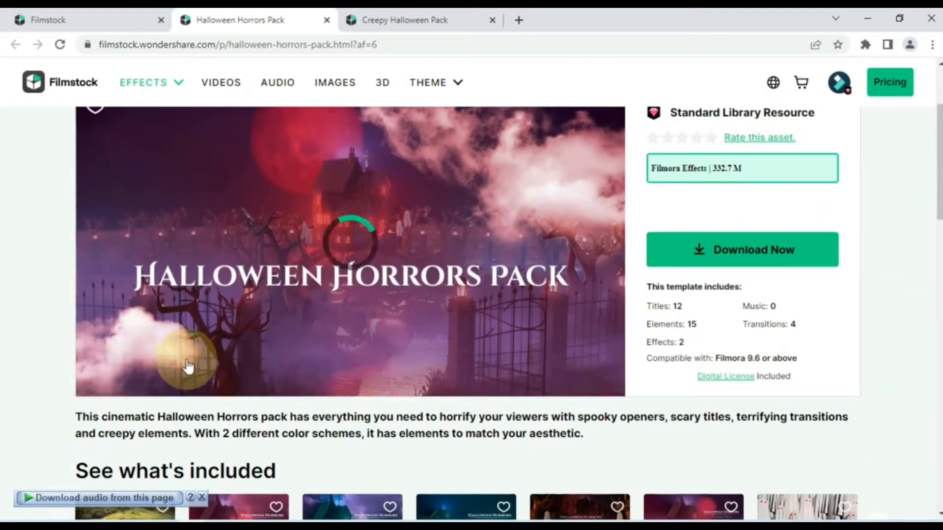
scroll(758, 305, up, 1)
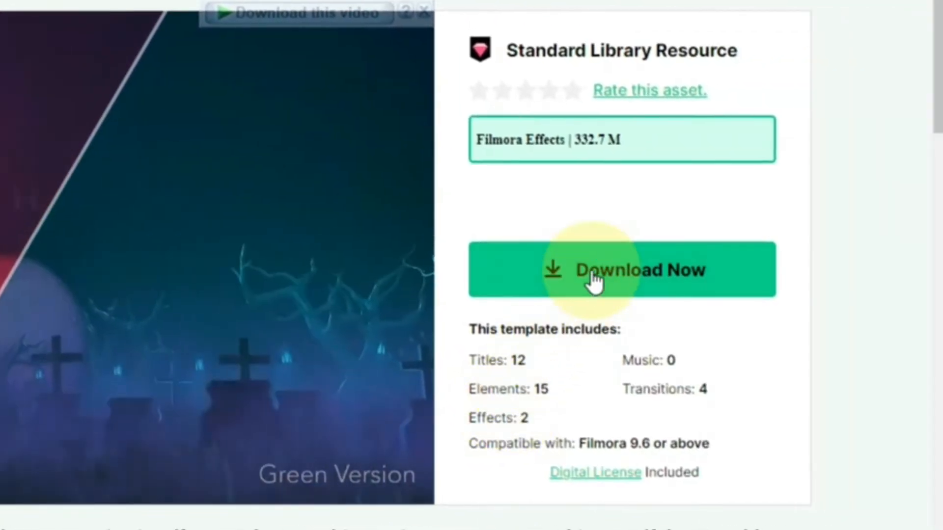
click(593, 281)
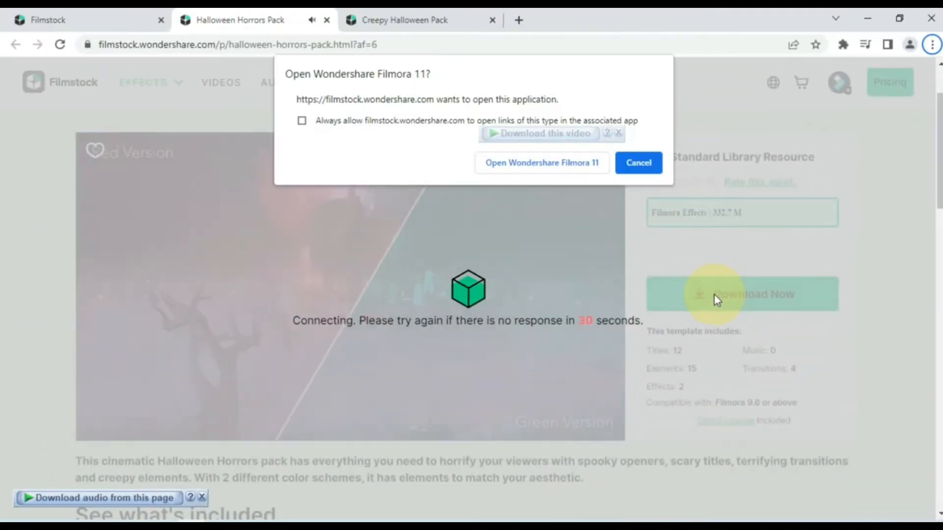
click(568, 160)
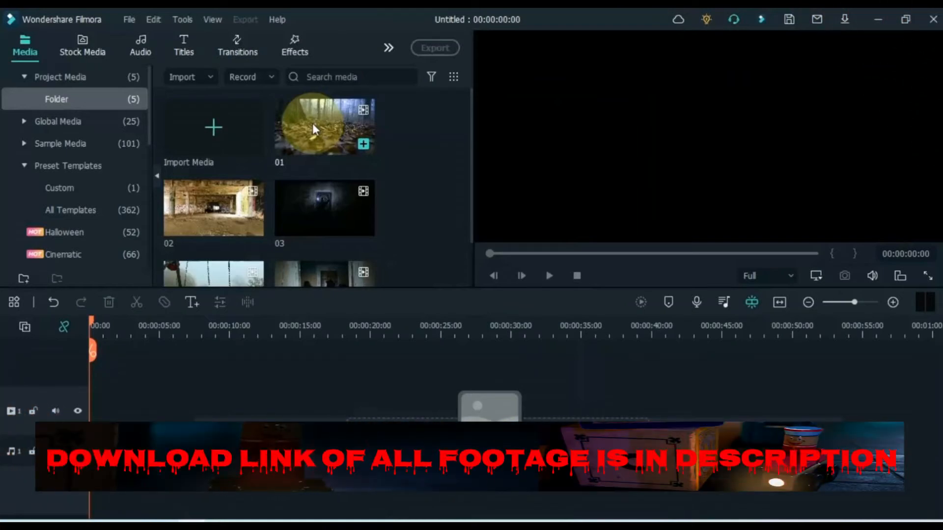
- In Filmora, place media clips 01, 02, 03, 04 and 05 one after another on video track 1, starting at 0 seconds
drag(312, 122, 257, 384)
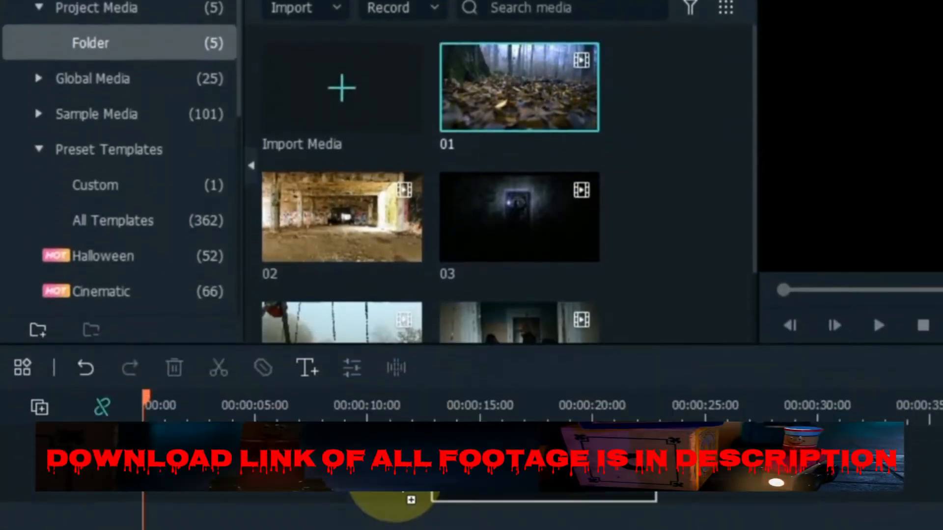
drag(400, 493, 157, 466)
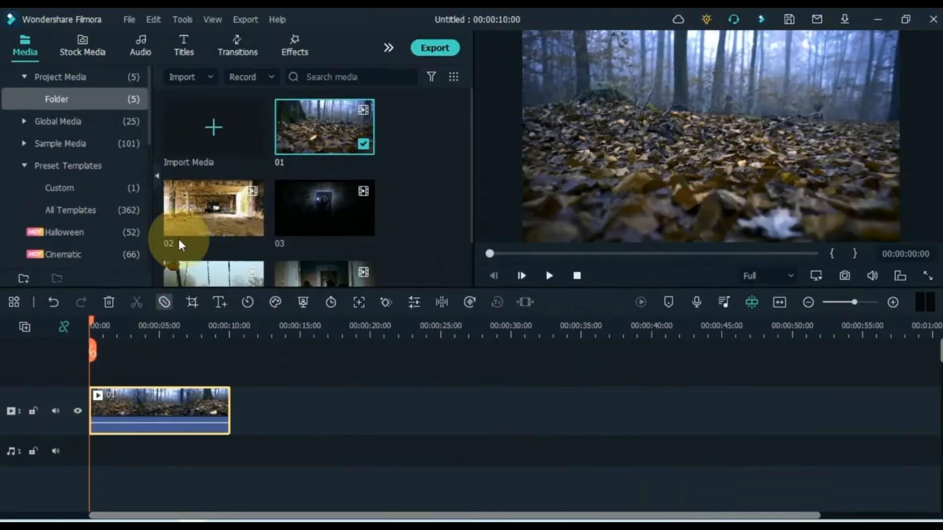
drag(295, 314, 241, 415)
drag(310, 237, 312, 417)
scroll(384, 254, down, 2)
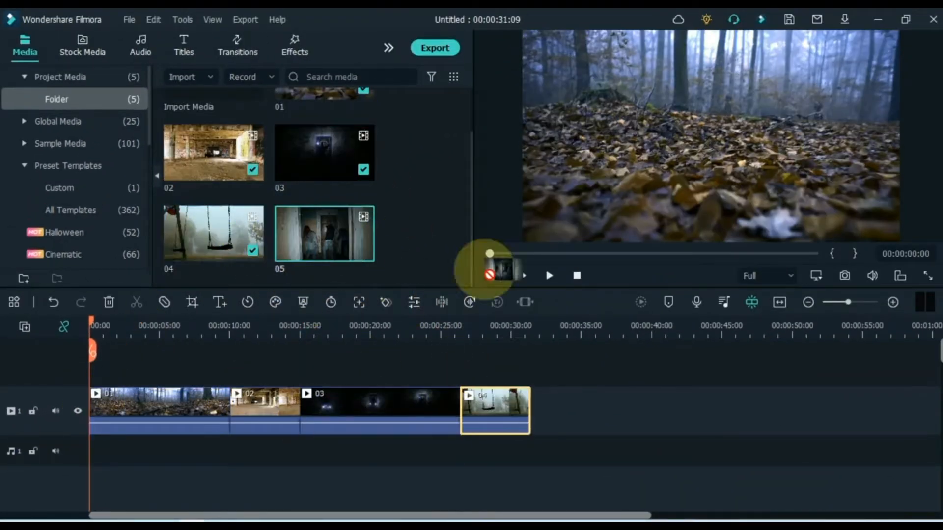
drag(490, 273, 540, 409)
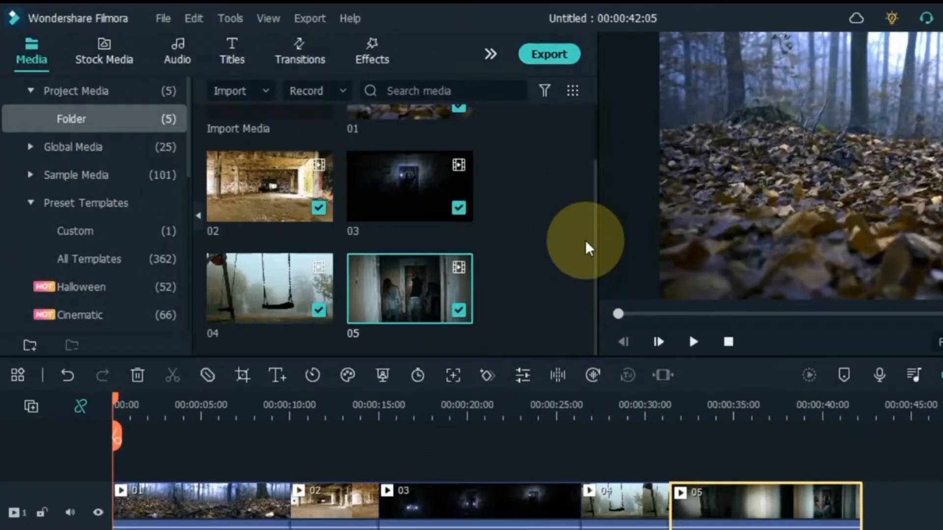
- Open the Elements library and show the Creepy Halloween Pack elements in the Filmstock category
click(388, 48)
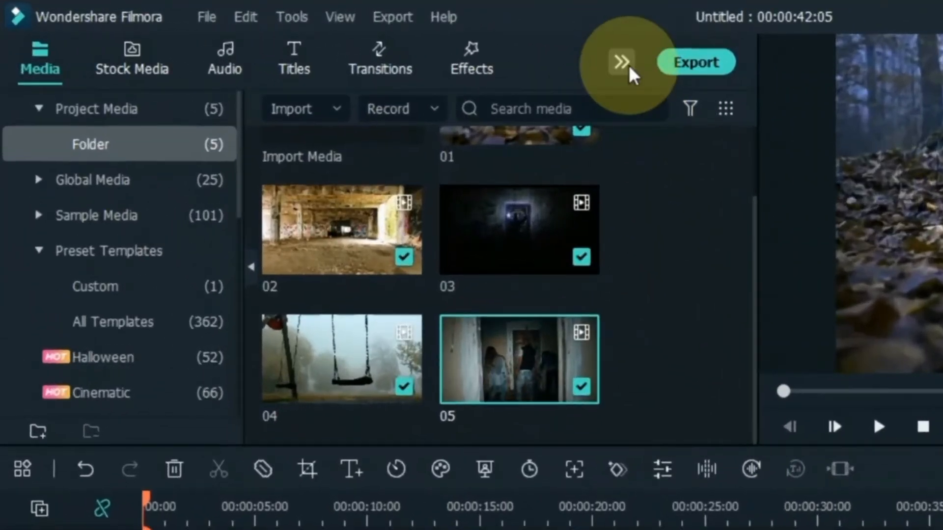
click(707, 91)
scroll(128, 330, down, 10)
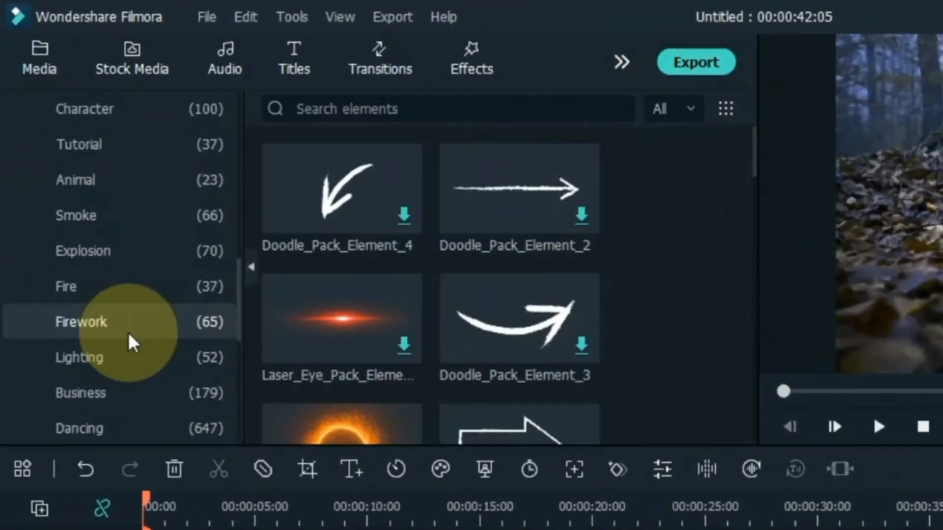
click(42, 393)
scroll(39, 397, down, 5)
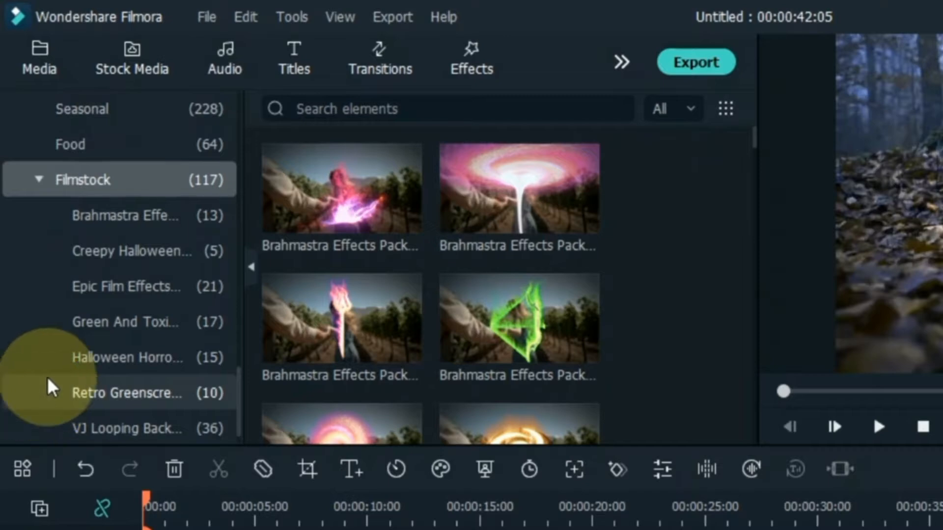
click(66, 253)
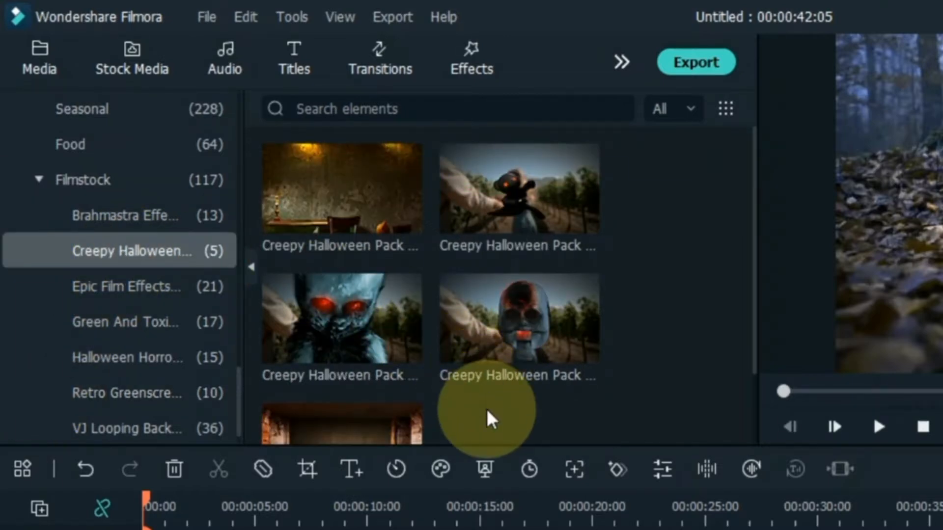
- Place the red-eyed blue doll element twice in a row on track 2 above clip 01 and play back the result
drag(320, 337, 137, 529)
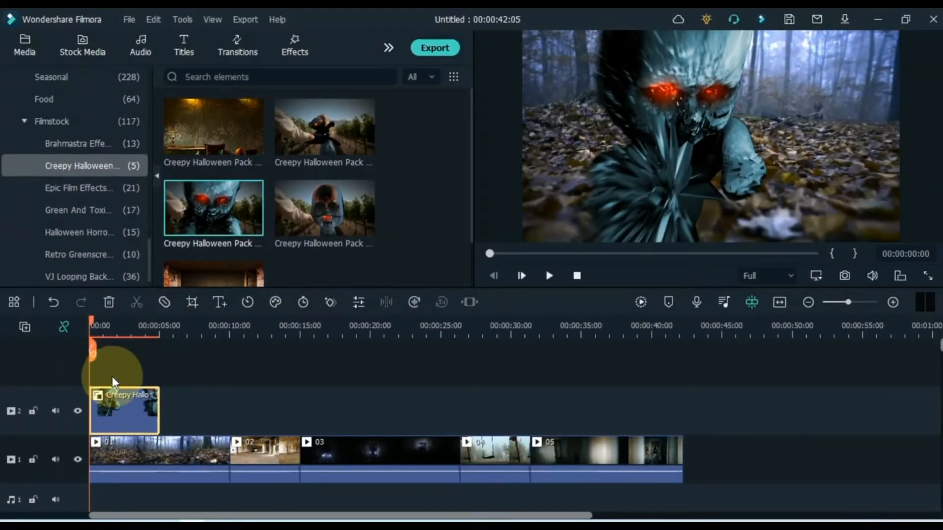
drag(204, 395, 168, 407)
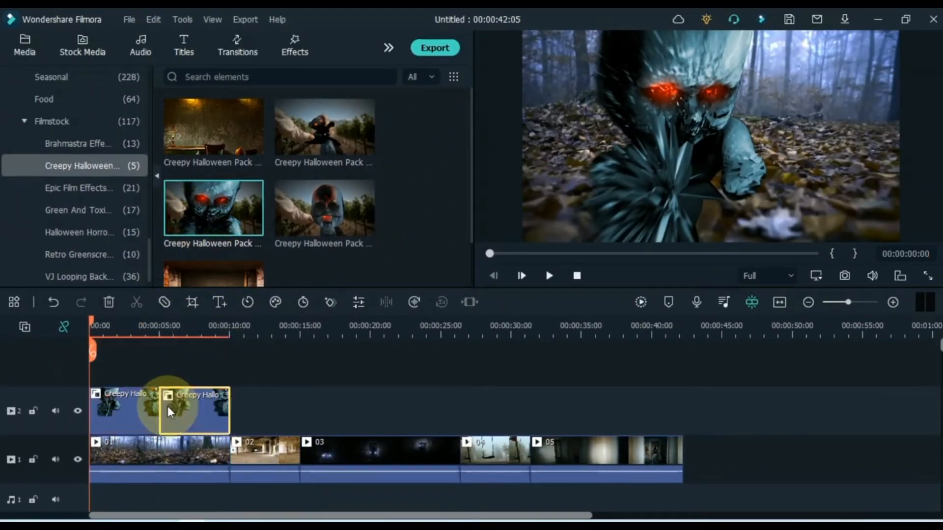
key(space)
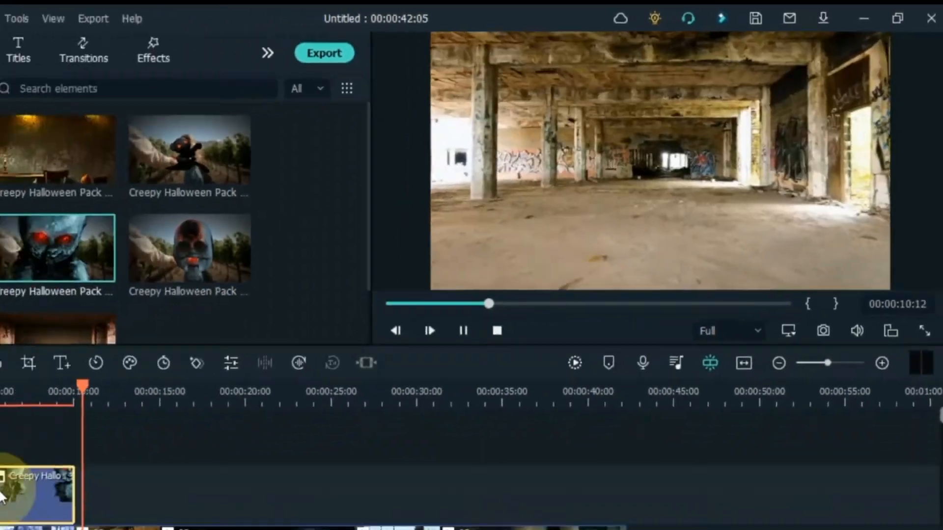
click(170, 411)
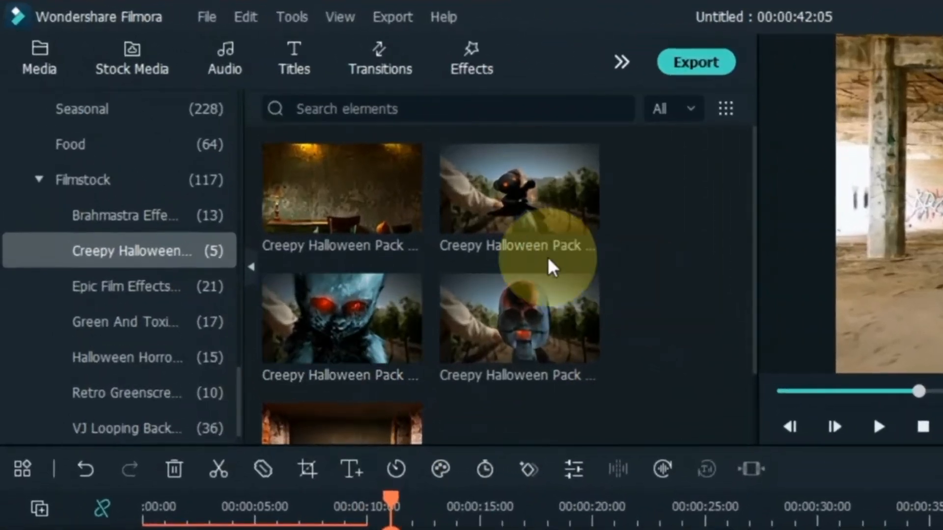
- Add the black teddy bear element from the Creepy Halloween Pack to track 2 above clip 02 and preview it
drag(344, 169, 248, 401)
drag(398, 365, 391, 375)
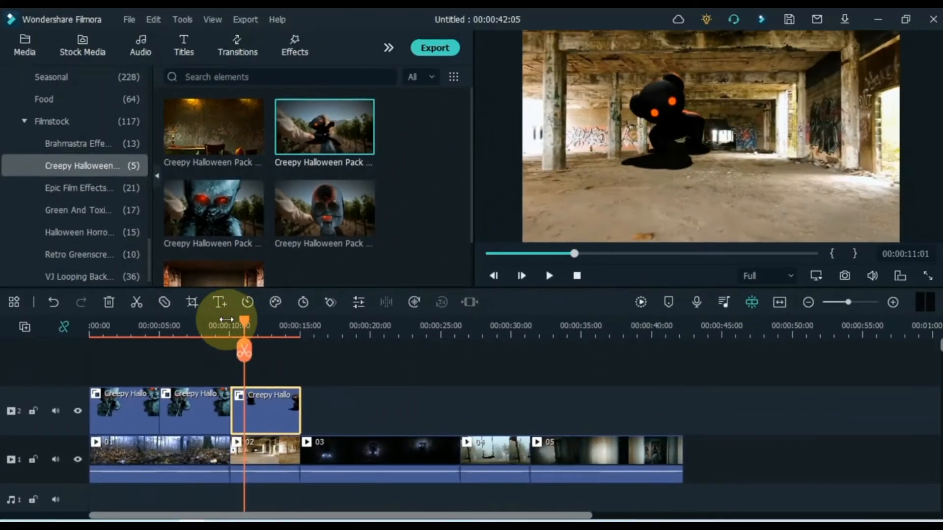
key(space)
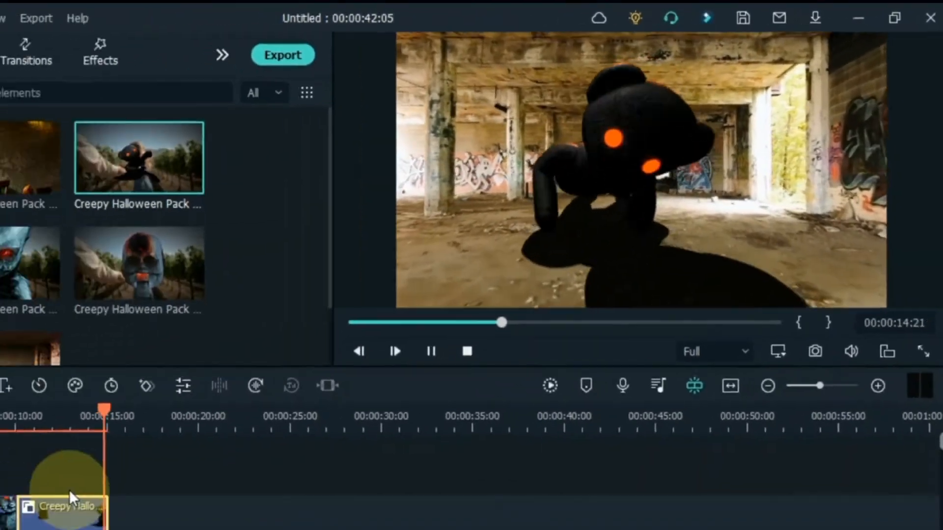
click(270, 385)
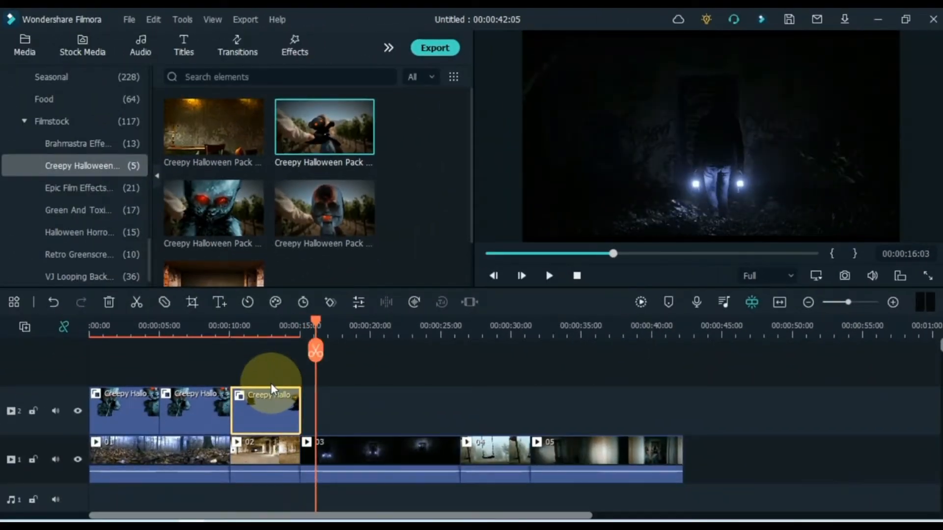
- Add the side-view flying bat element from the Halloween Horrors Pack to track 3 above the teddy bear element and play it back
click(233, 328)
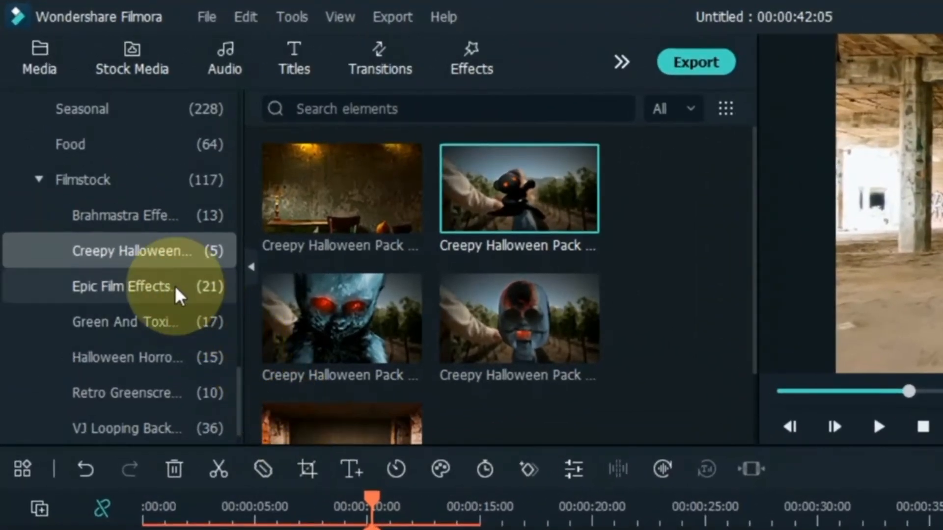
click(164, 358)
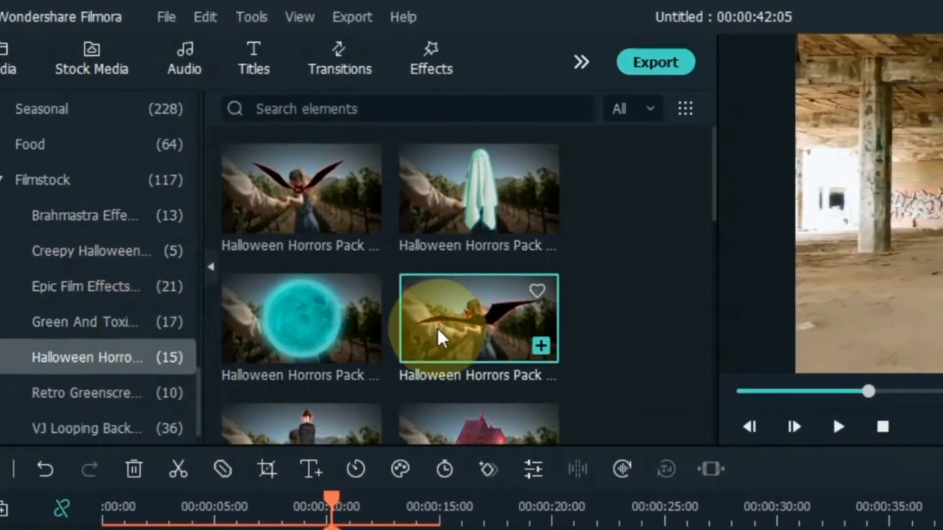
click(484, 333)
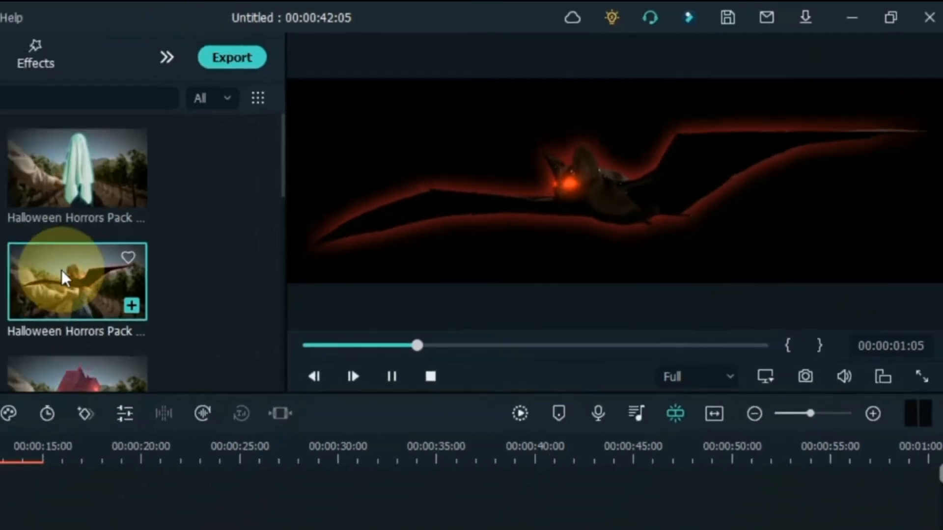
drag(64, 278, 275, 330)
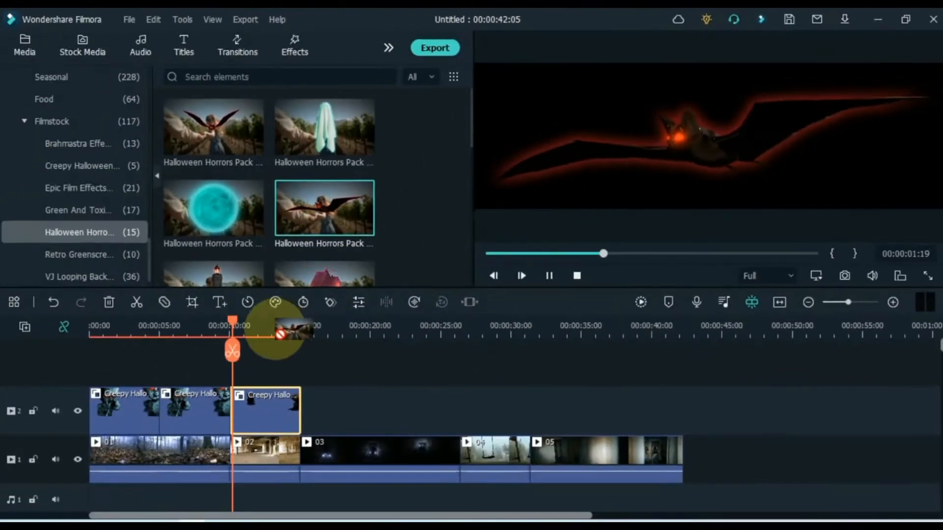
drag(235, 361, 230, 363)
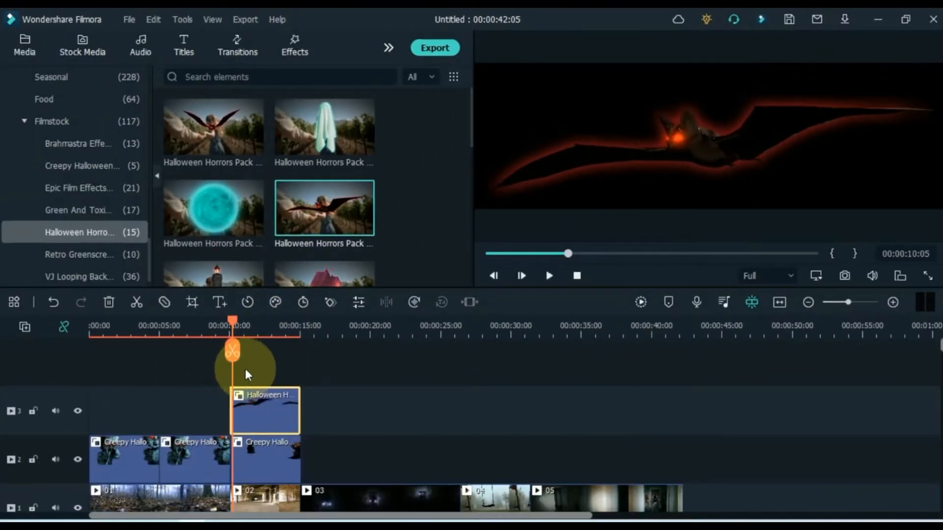
key(space)
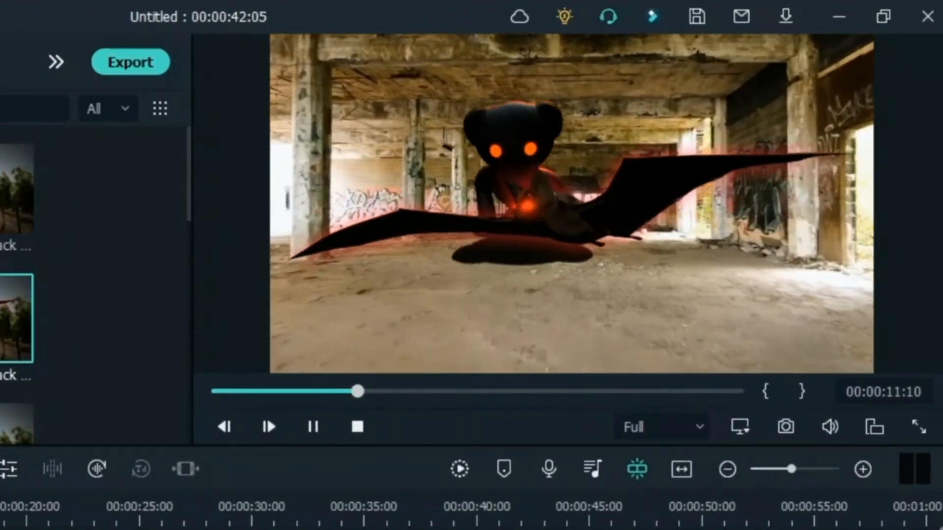
- Flip the bat on track 3 horizontally, scale it to 44%, and move it out of frame to position X -491.0, Y 145.2
key(space)
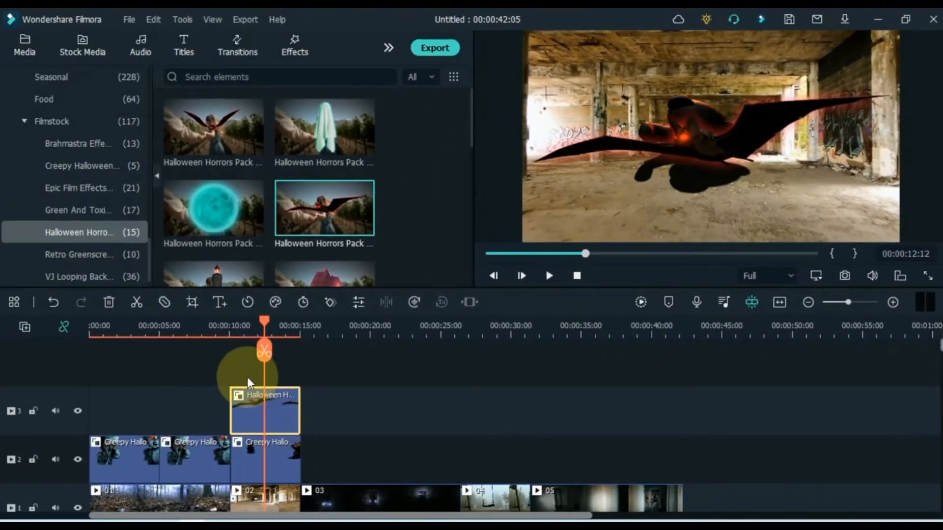
double_click(253, 408)
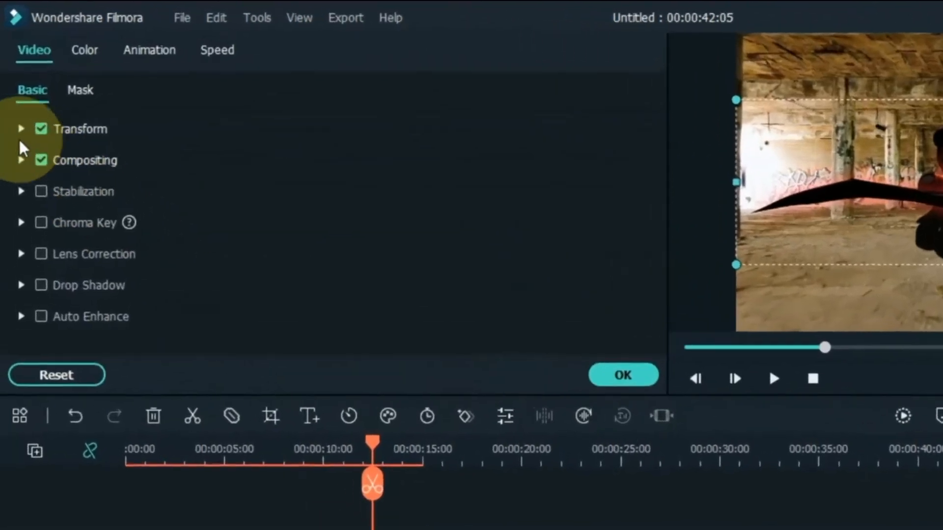
click(20, 136)
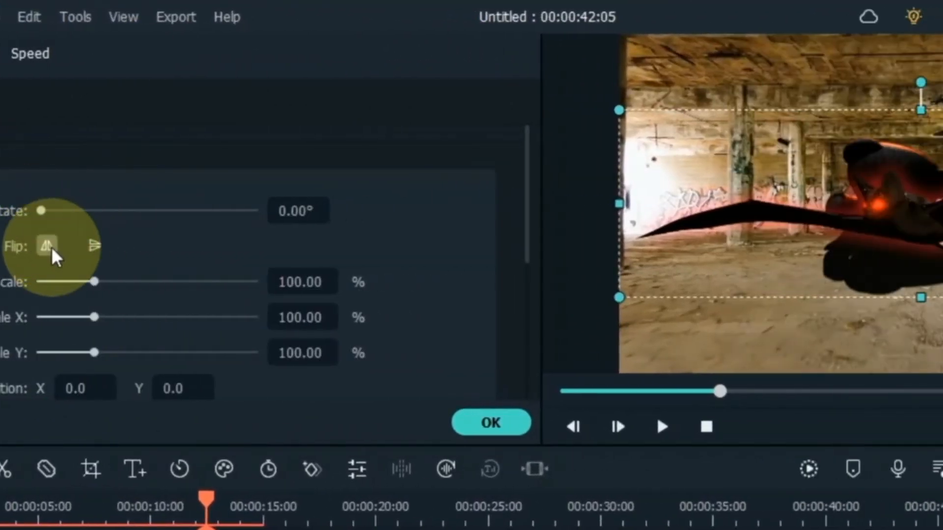
click(235, 220)
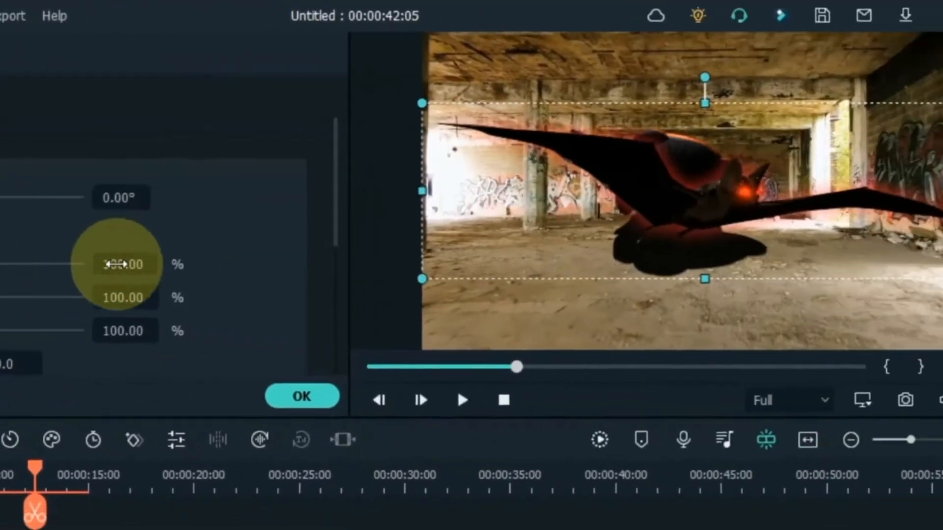
drag(294, 281, 282, 283)
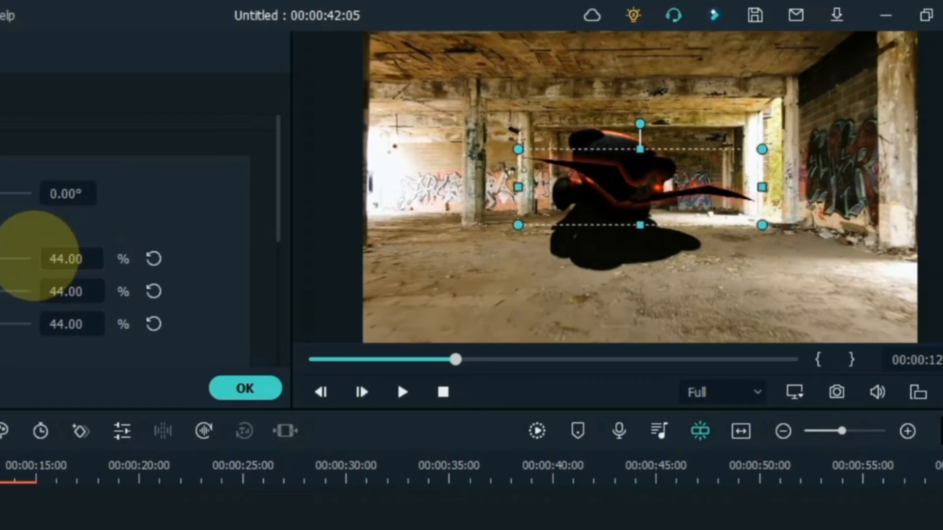
drag(644, 197, 618, 140)
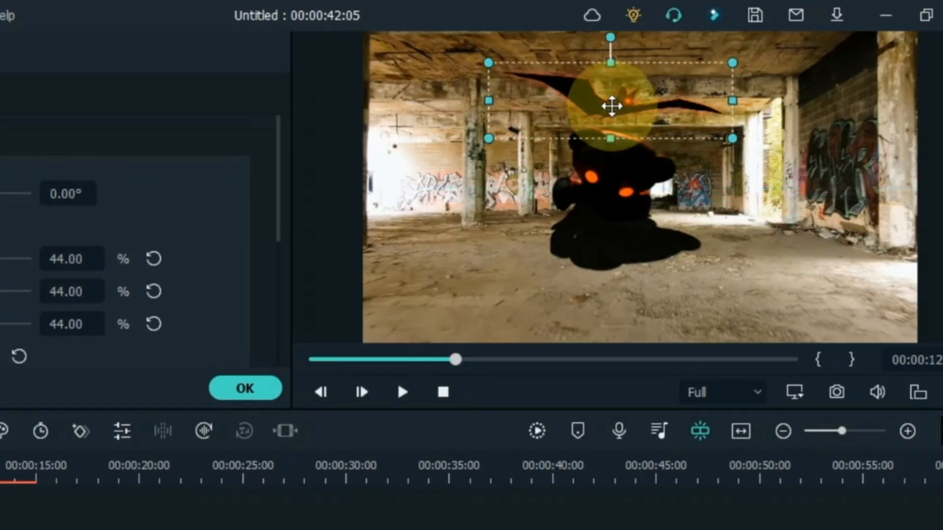
drag(610, 105, 249, 79)
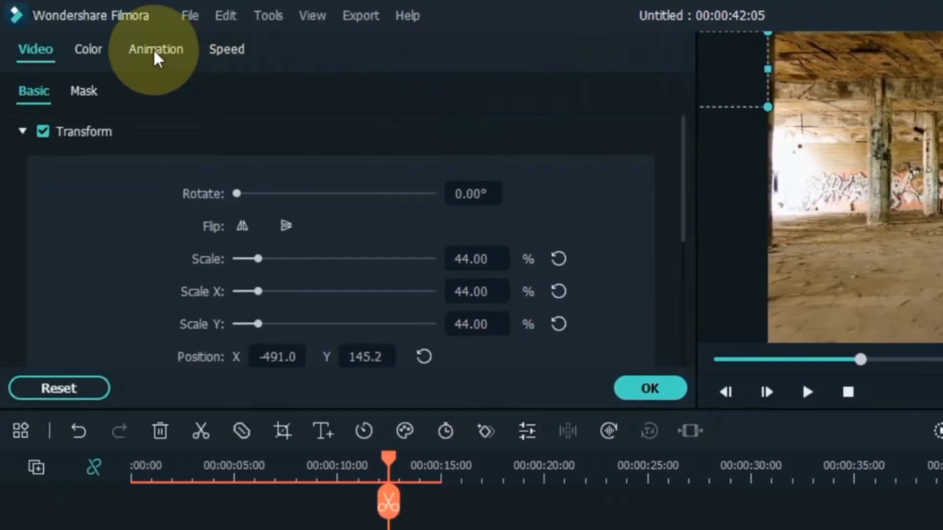
- Add custom animation keyframes to the bat at the clip's start and at 00:00:12:23, with the second at position X -57.0, then preview it
click(155, 49)
click(118, 94)
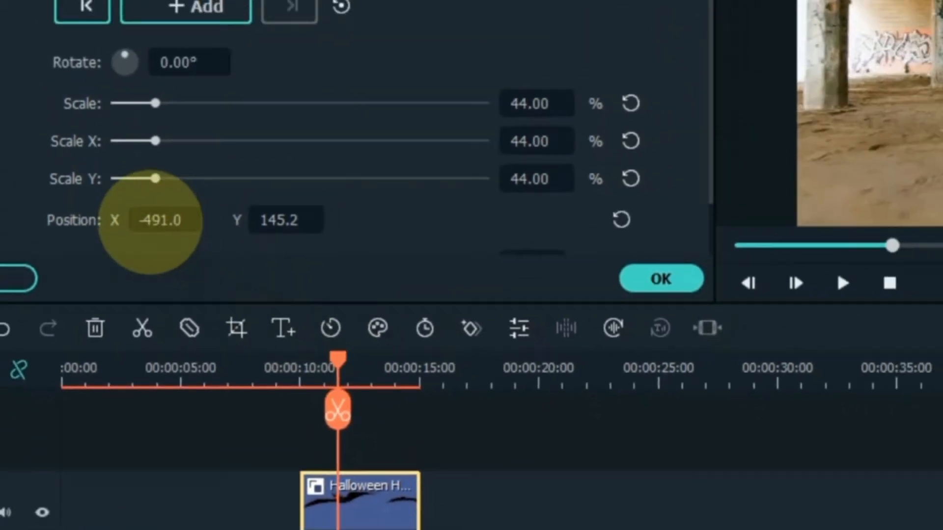
drag(151, 222, 225, 232)
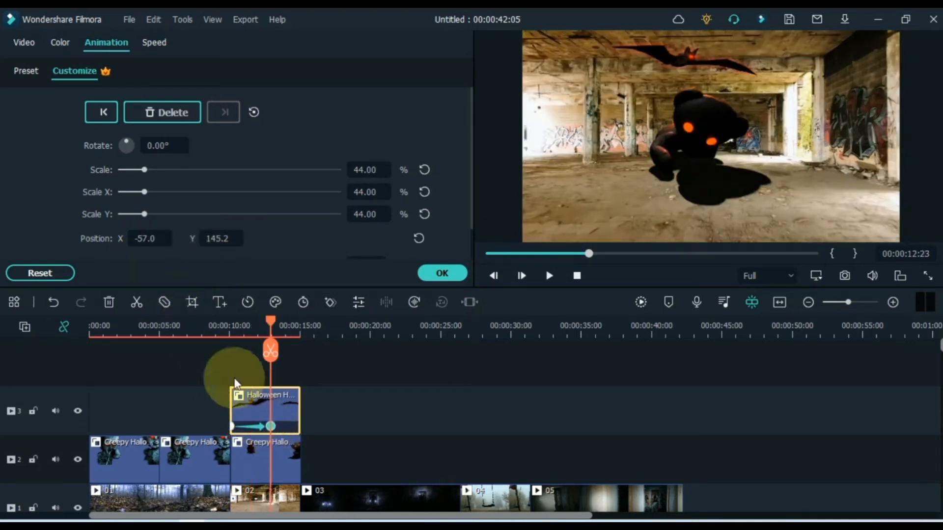
key(space)
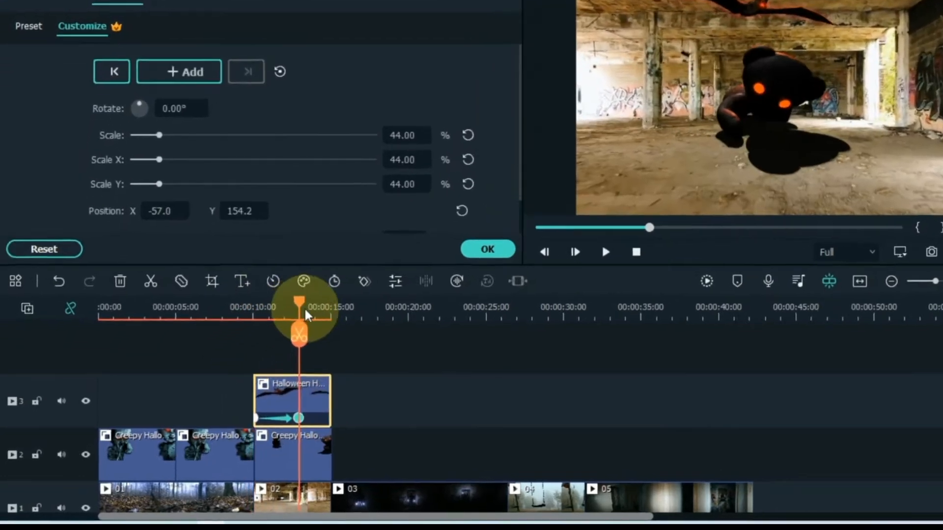
- Add a bat keyframe at 00:00:14:19 with scale 179% and position X 215.0, Y 288.3, and play back the flight
drag(275, 320, 295, 331)
drag(472, 228, 474, 228)
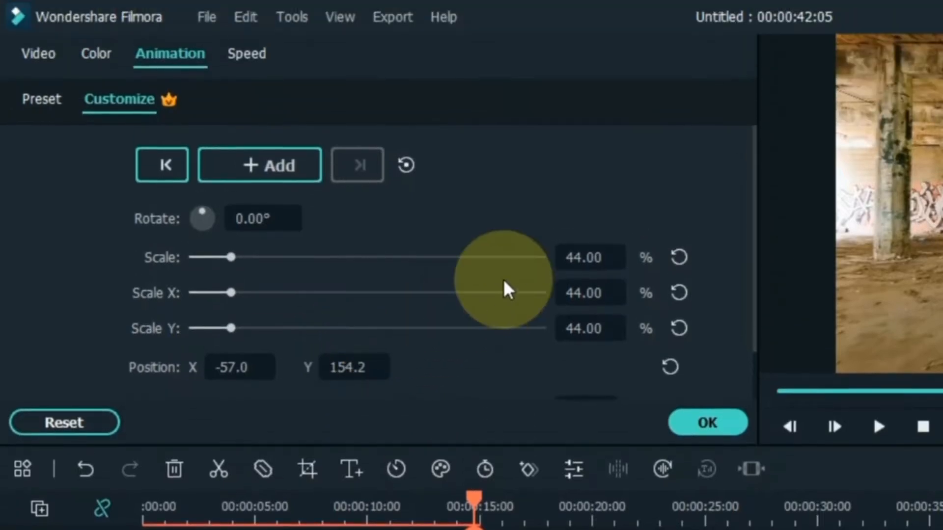
drag(580, 257, 603, 259)
drag(486, 259, 530, 268)
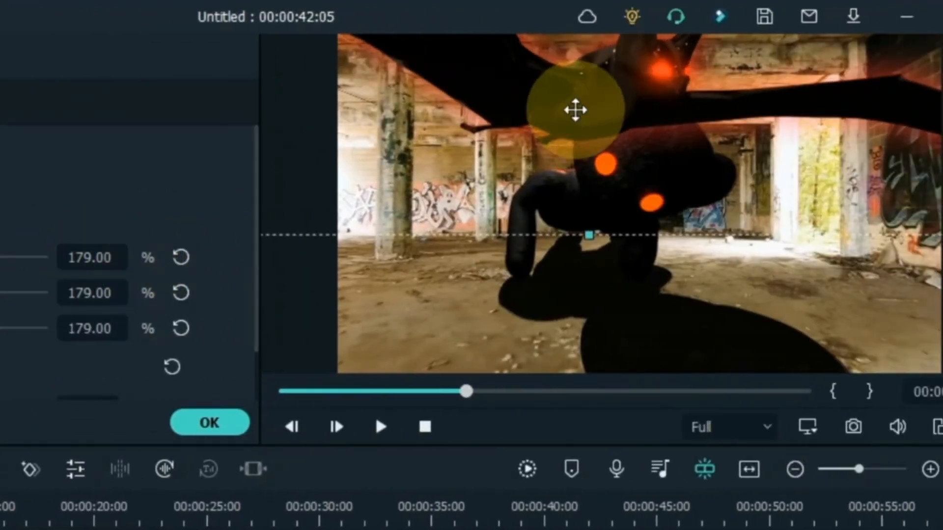
drag(593, 89, 792, 3)
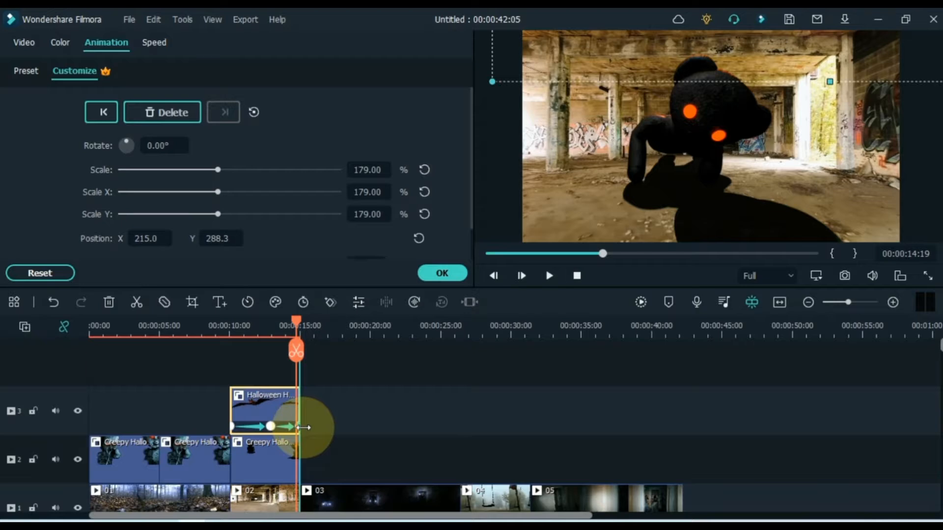
key(space)
click(231, 324)
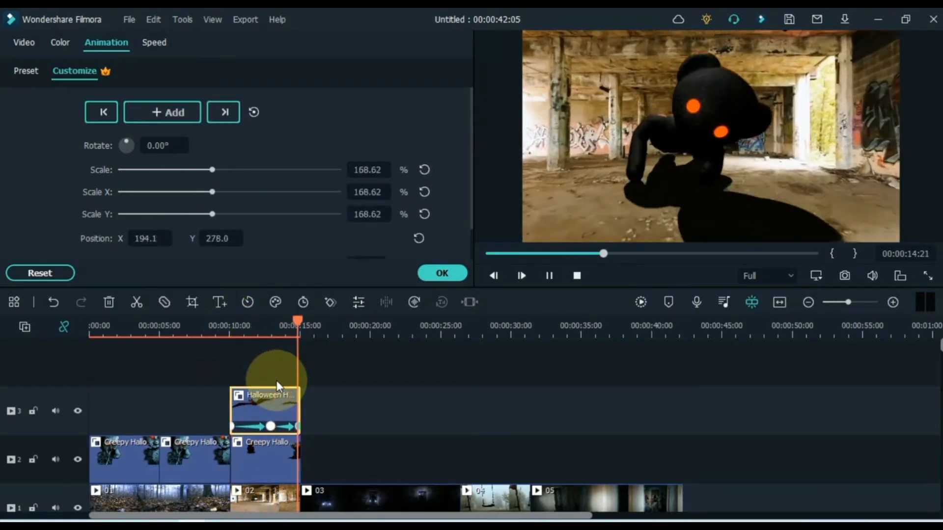
key(space)
- Add the lamp-topped stone pillar element from the Halloween Horrors Pack to track 2 above the start of clip 03
click(339, 428)
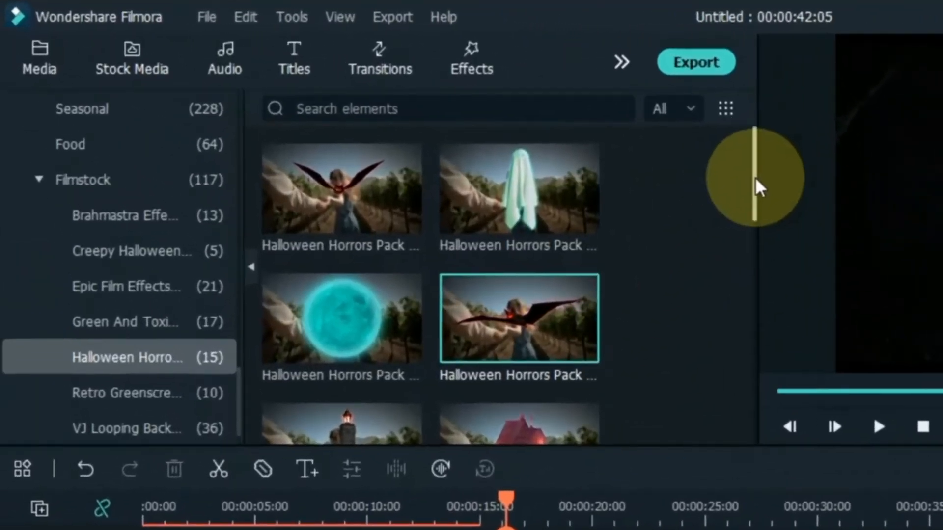
drag(472, 120, 472, 155)
mouse_move(757, 234)
mouse_down()
mouse_move(786, 395)
mouse_move(761, 196)
mouse_move(759, 216)
mouse_up()
click(342, 359)
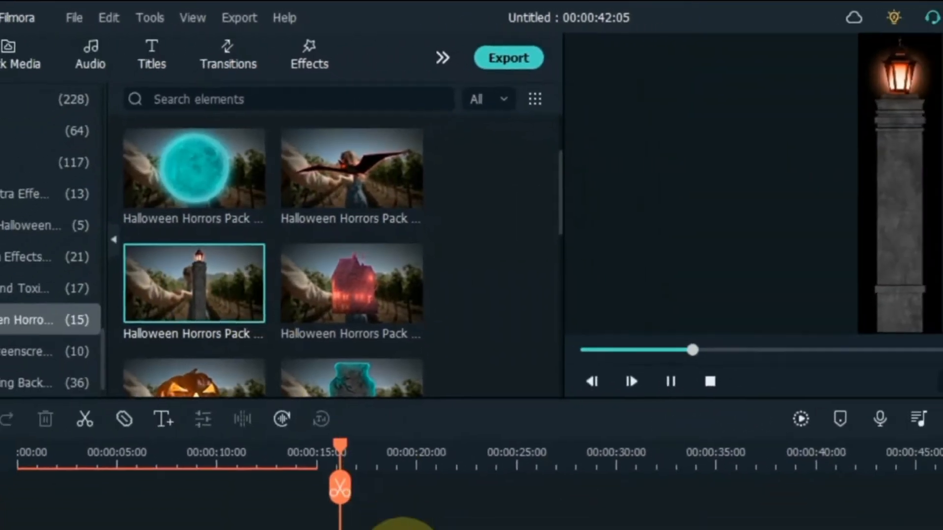
drag(403, 529, 303, 452)
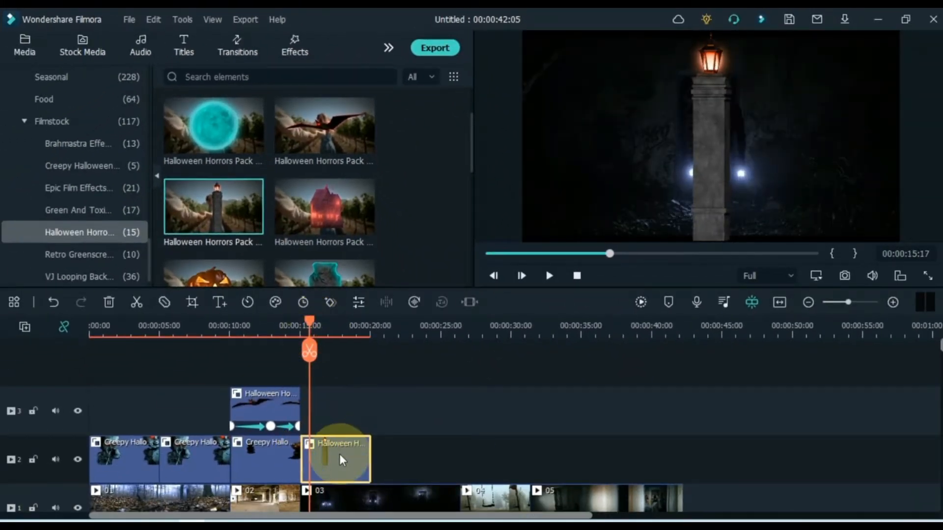
- Scale the lamp pillar to 69.01% and place it beside the walking figure at position X -152.0, Y 44.6
double_click(342, 460)
click(26, 44)
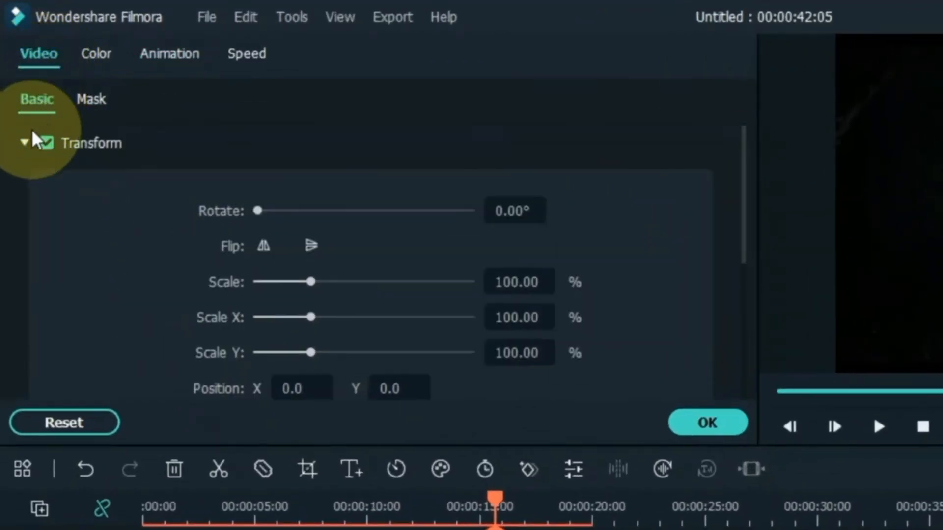
drag(525, 291, 504, 286)
drag(692, 274, 558, 239)
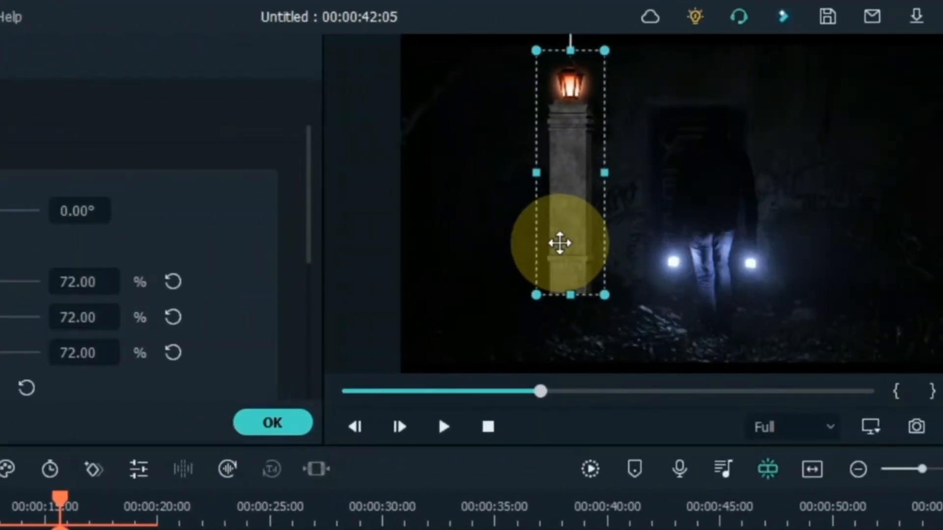
drag(604, 292, 597, 277)
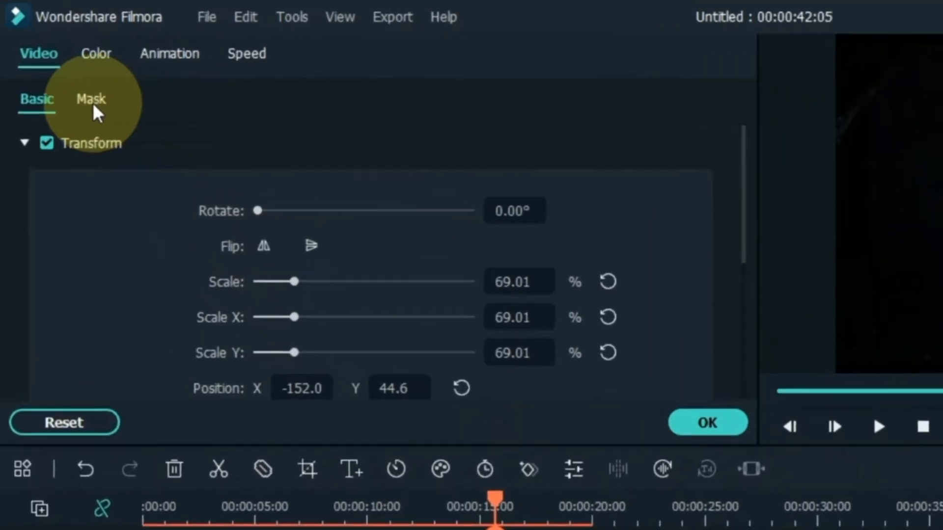
- Apply a rectangle mask to the lamp pillar and set the mask's scale to 138.50%
click(57, 71)
click(365, 216)
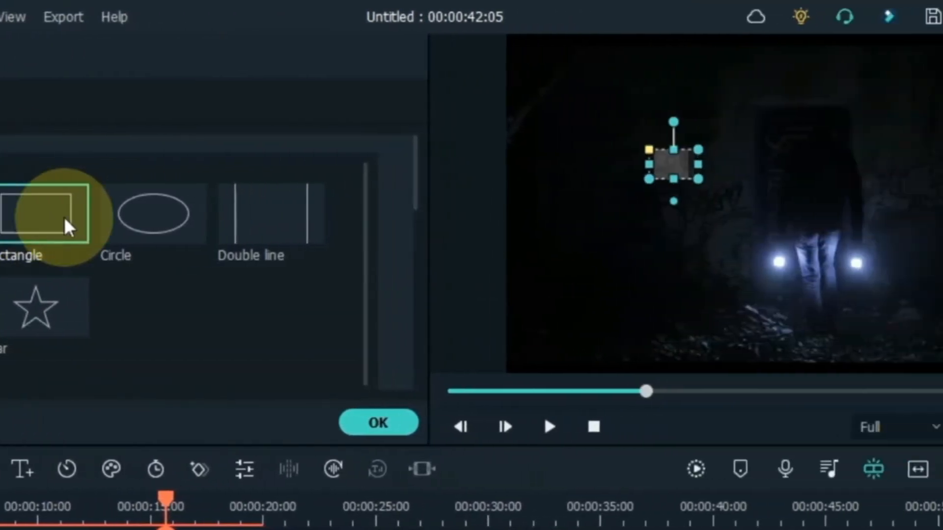
drag(673, 150, 690, 49)
scroll(269, 297, down, 5)
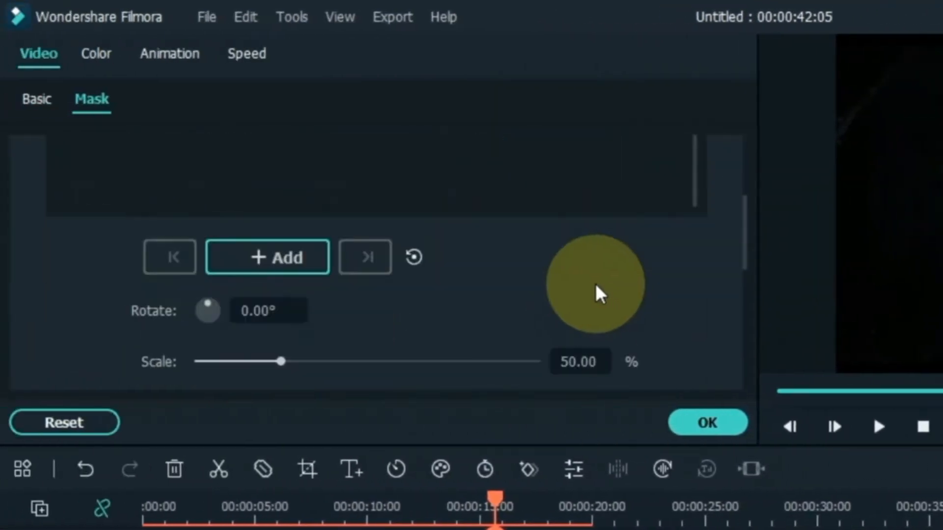
drag(271, 227, 276, 227)
drag(343, 227, 429, 250)
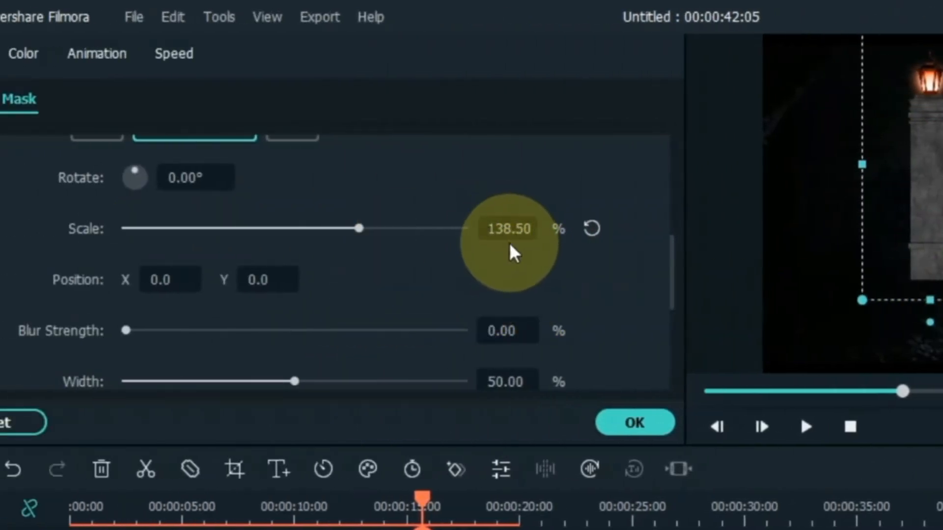
- Set the pillar mask's blur strength to 39.80% and its Y position to 31.3 to fade the pillar's base
drag(127, 330, 234, 352)
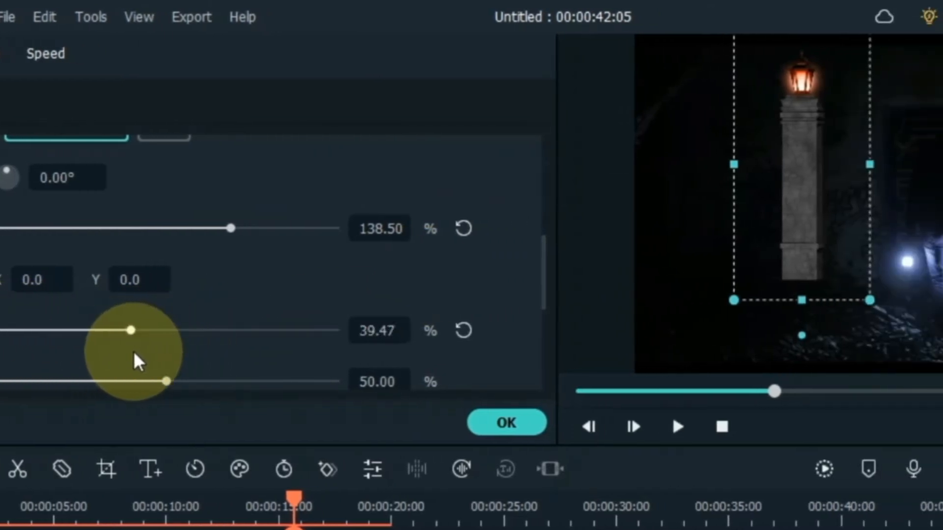
drag(137, 361, 139, 361)
drag(781, 291, 813, 262)
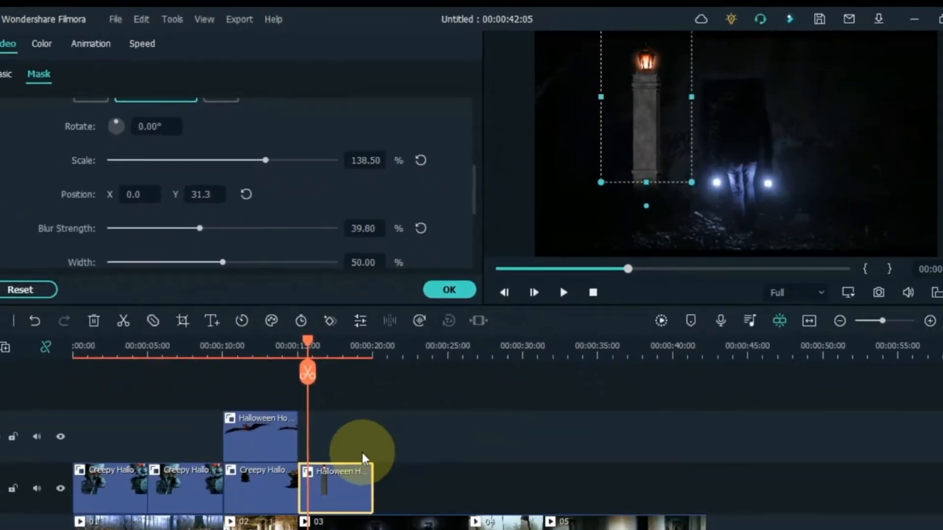
click(349, 418)
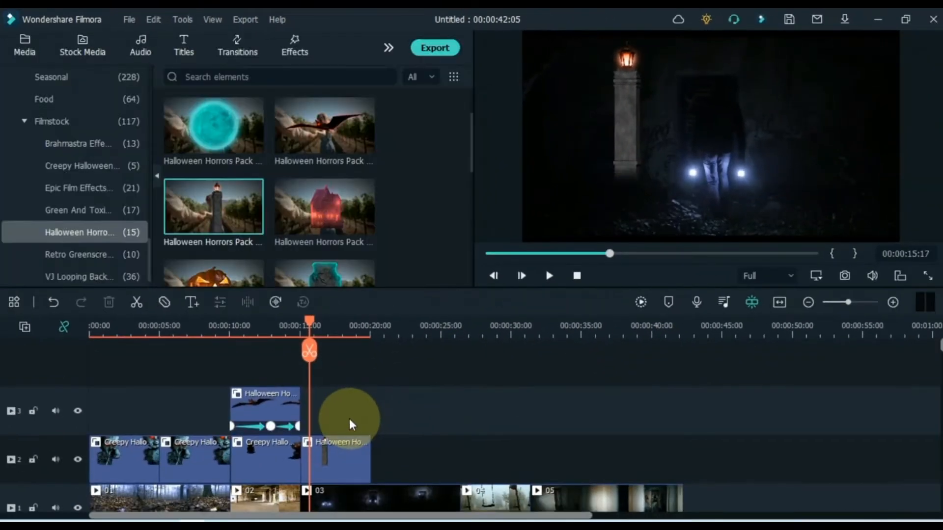
- Copy the masked lamp pillar clip and paste it on track 3 directly above the original
click(327, 458)
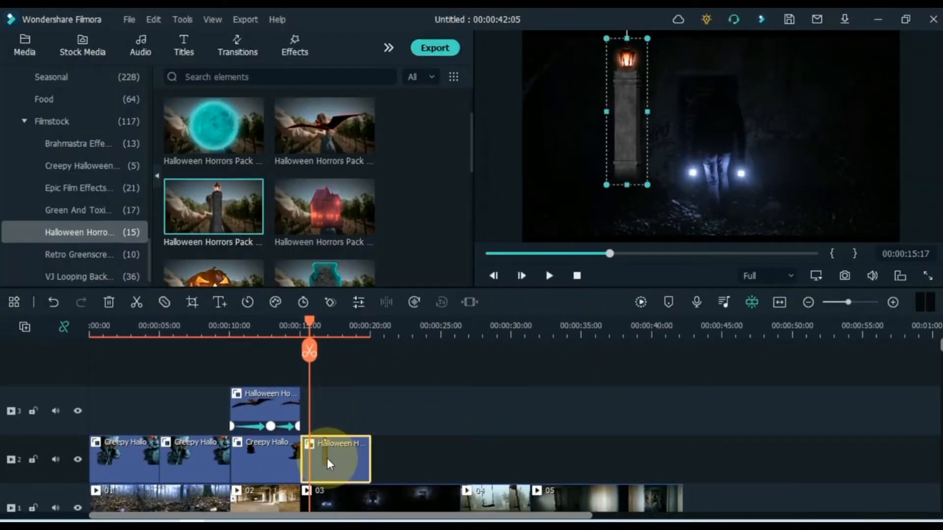
right_click(326, 458)
click(325, 76)
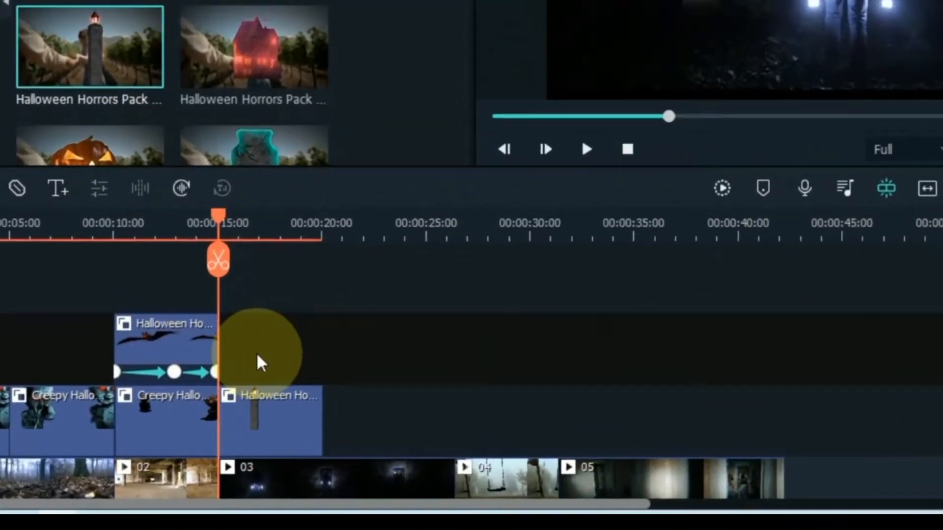
right_click(328, 415)
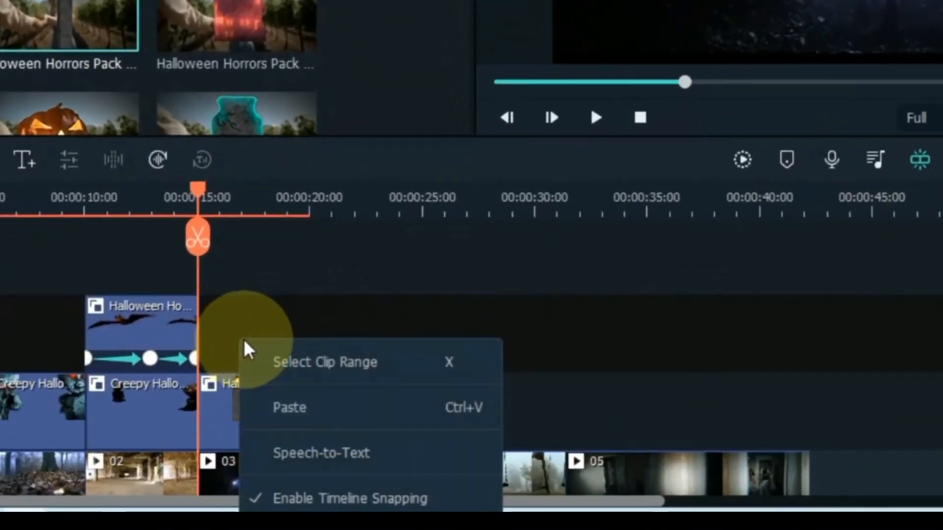
click(309, 407)
- Set the copied pillar's X position to 121.0 so it stands on the other side of the figure
double_click(244, 346)
click(260, 196)
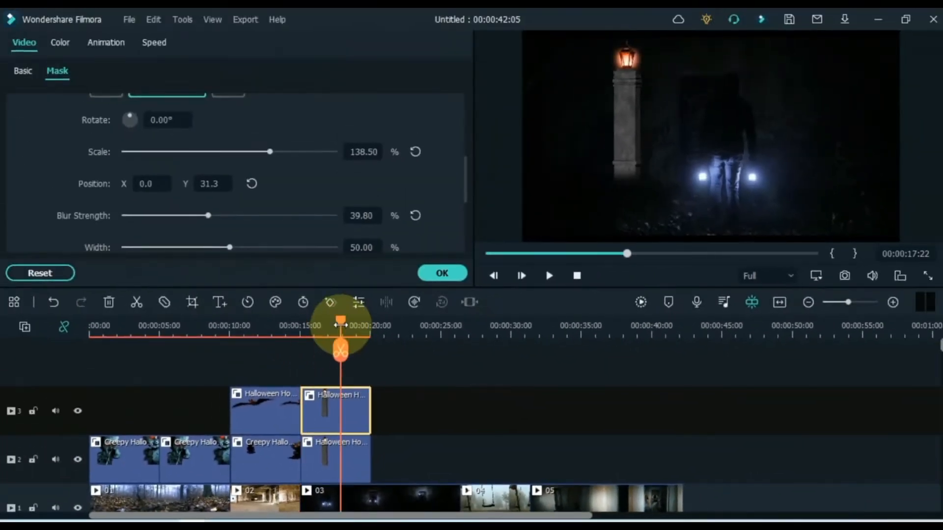
click(22, 70)
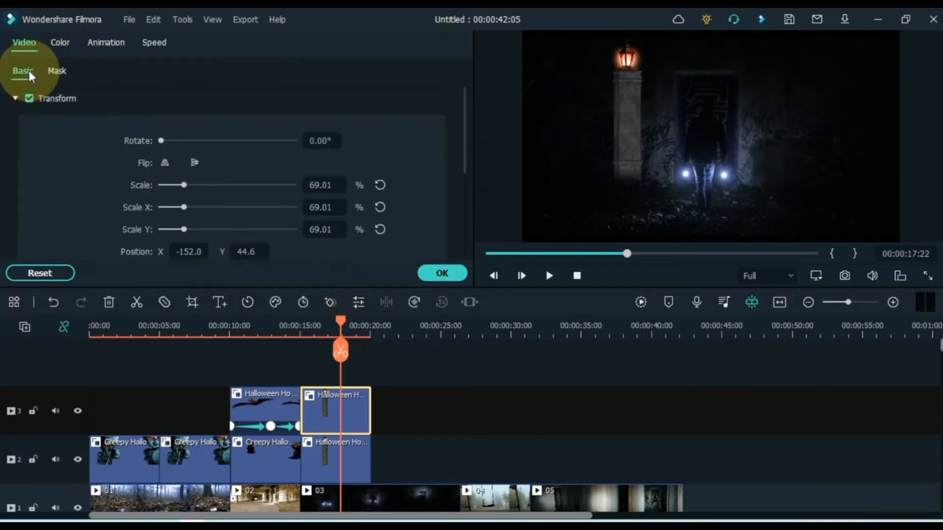
drag(187, 254, 249, 251)
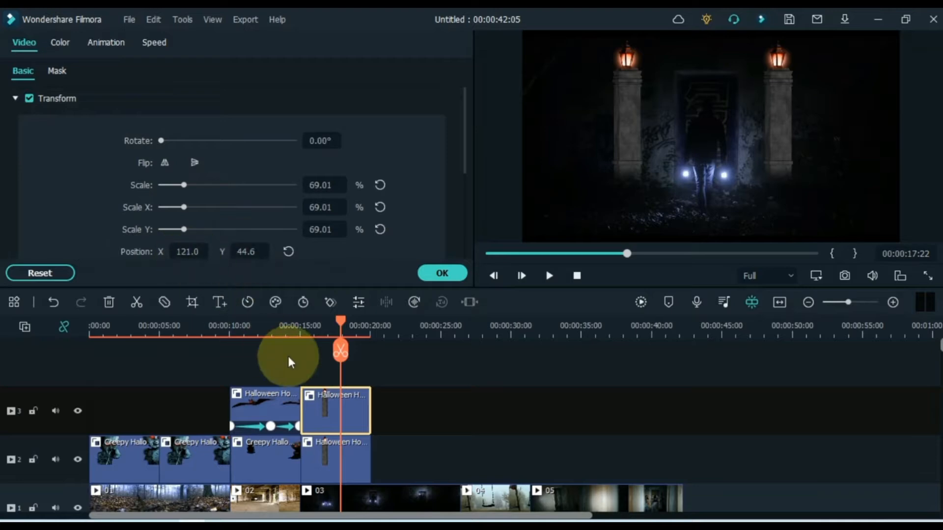
- Copy both lamp pillar clips and paste them on tracks 2 and 3 directly after the originals
click(393, 394)
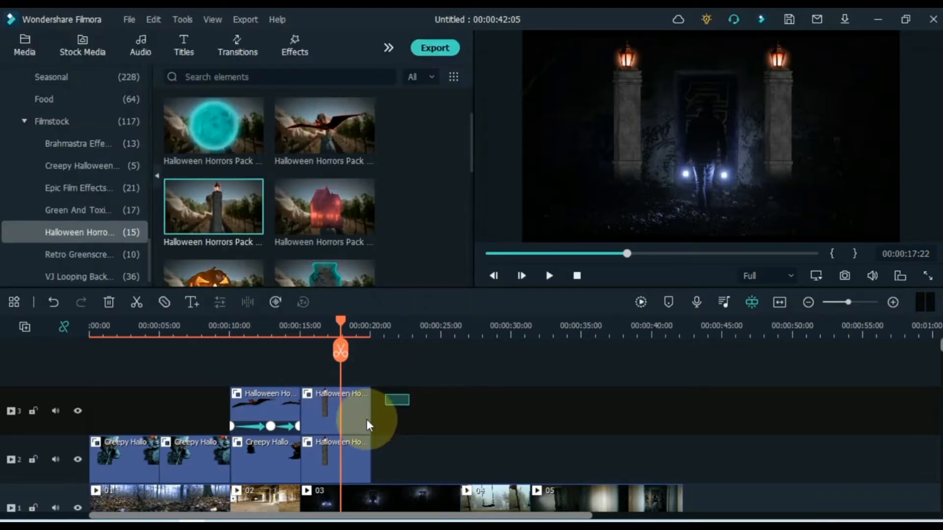
right_click(326, 452)
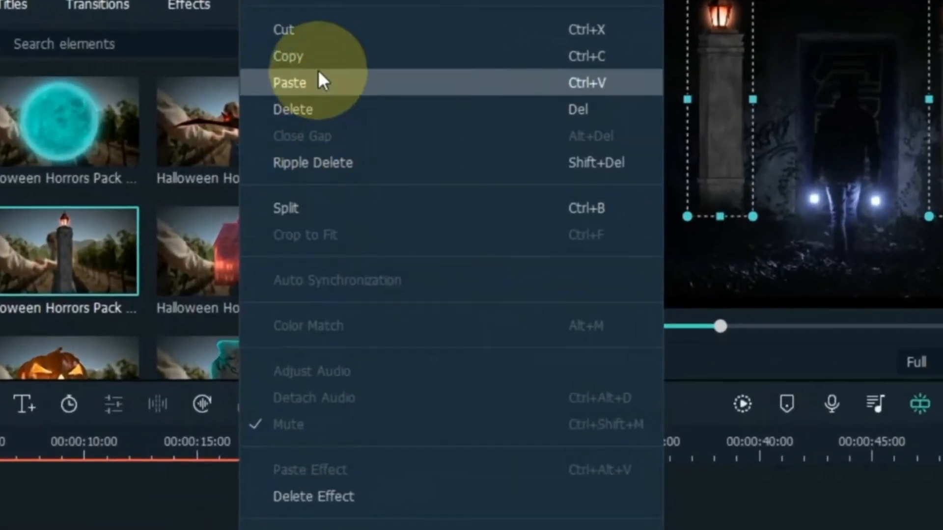
click(318, 79)
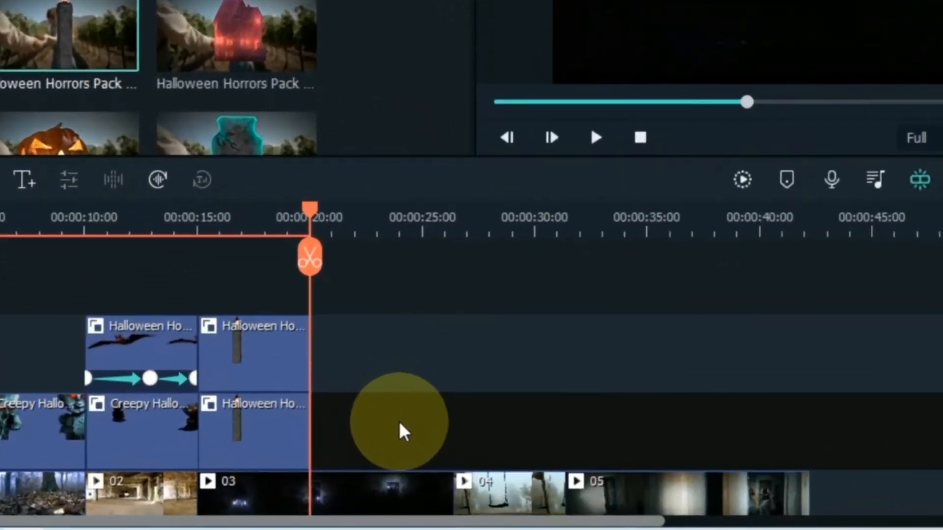
right_click(420, 492)
click(452, 309)
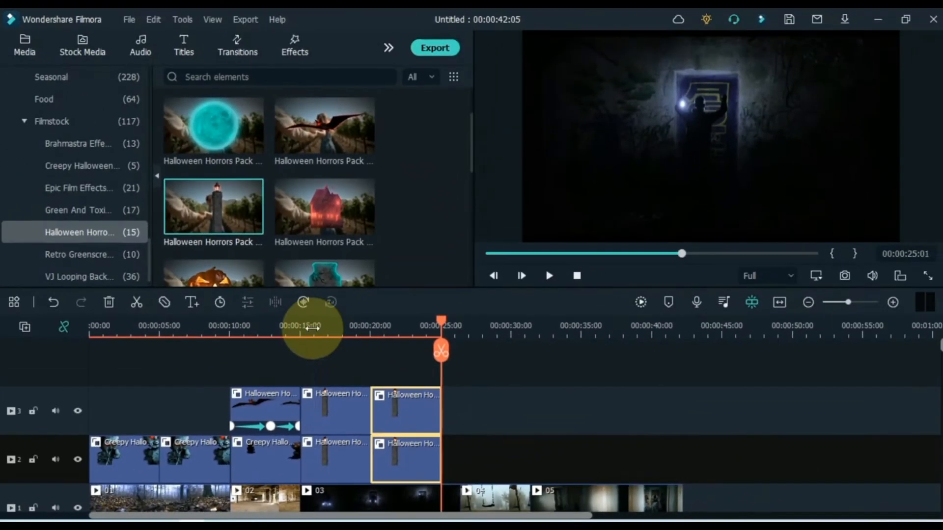
click(312, 328)
key(space)
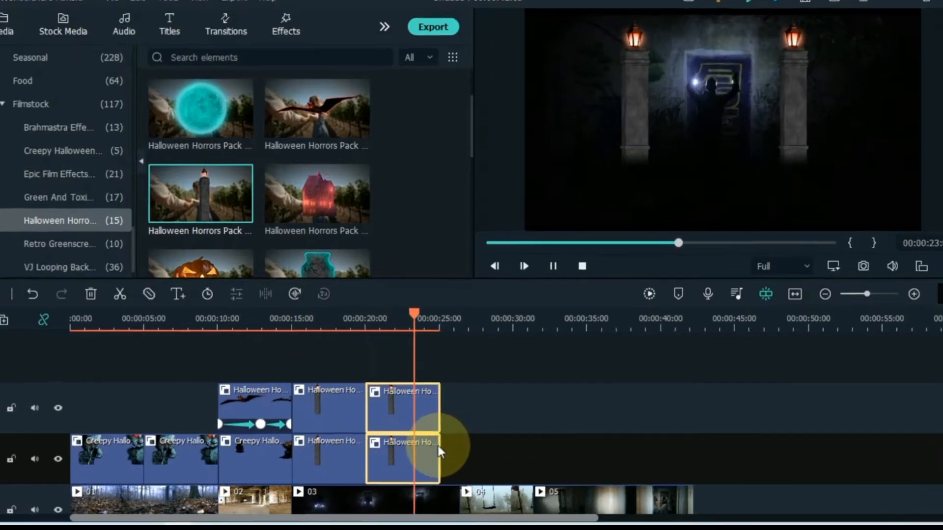
key(space)
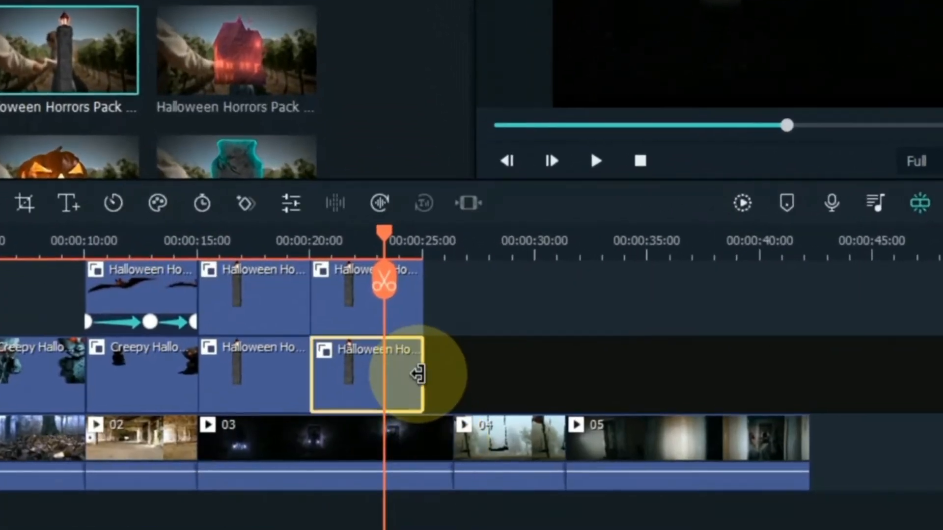
- Stretch both pasted pillar clips to the end of background clip 03, slowing them to 0.79x
drag(417, 374, 453, 375)
scroll(393, 392, up, 2)
click(414, 380)
key(space)
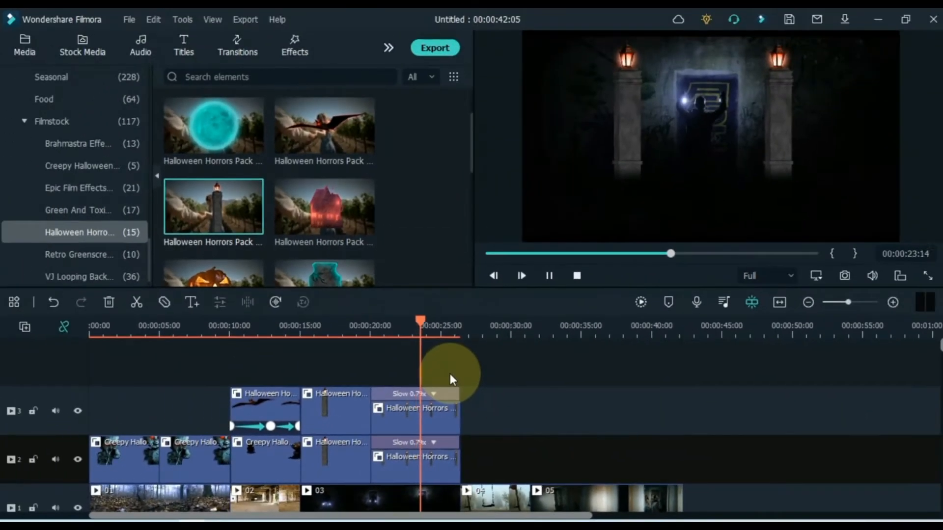
key(space)
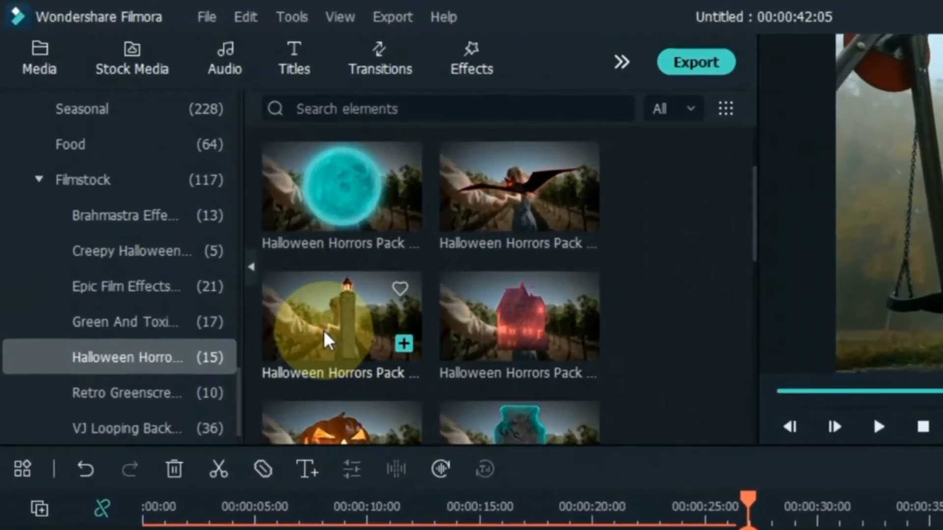
- Add the glowing jack-o'-lantern element from the Halloween Horrors pack to track 4, aligned with the first pillar clips at about 15 seconds
scroll(323, 330, down, 3)
drag(324, 275, 358, 372)
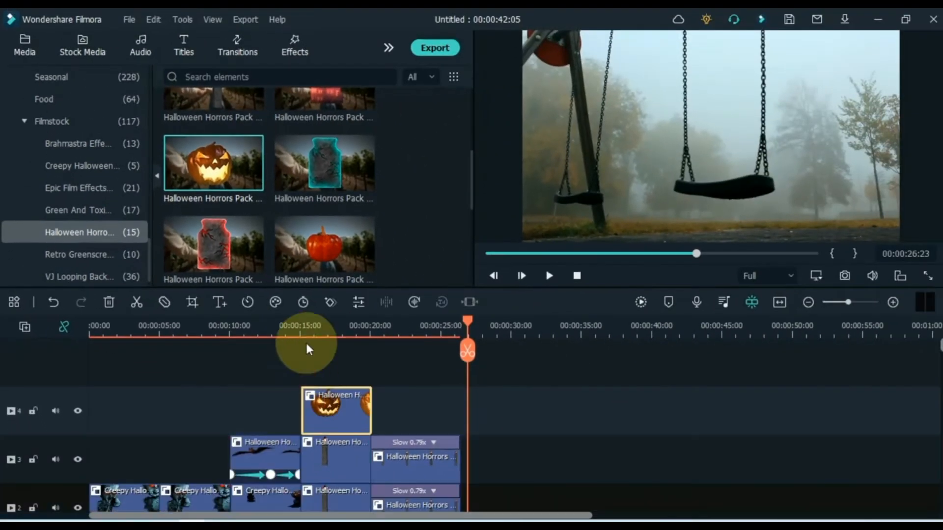
click(352, 324)
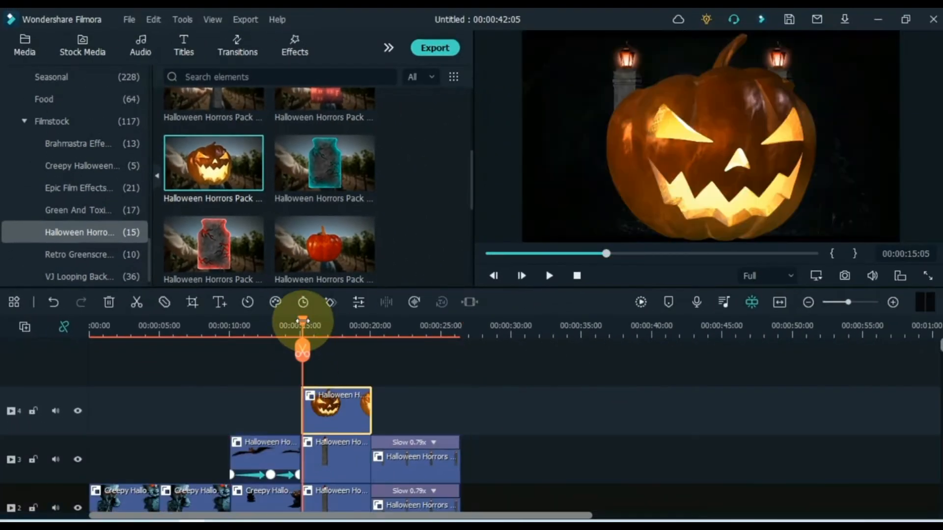
key(space)
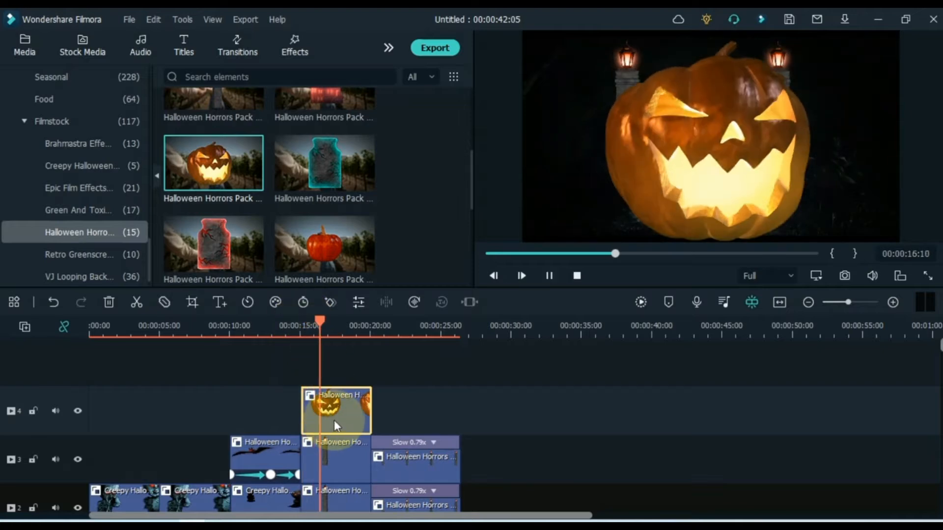
- Scale the jack-o'-lantern to 29% and place it at X -152.0, Y -115.3 below the first pillar
double_click(334, 419)
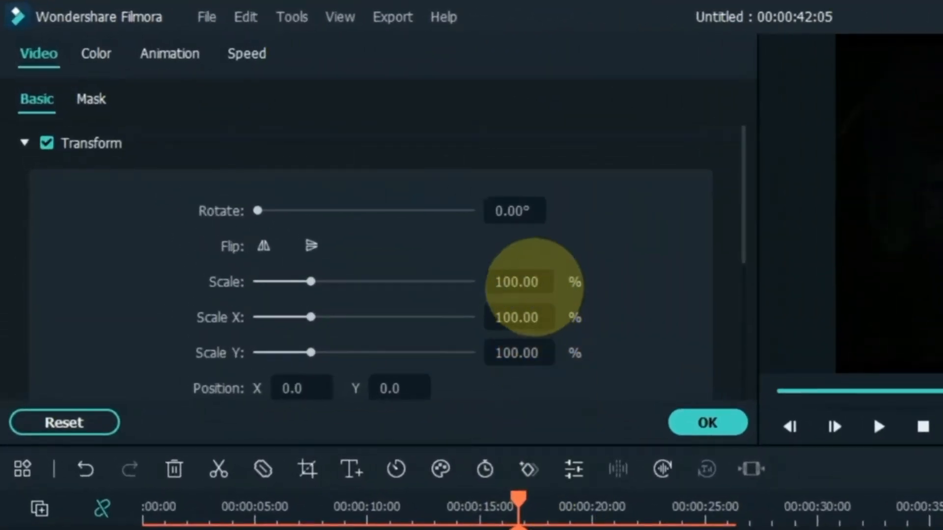
drag(534, 288, 475, 288)
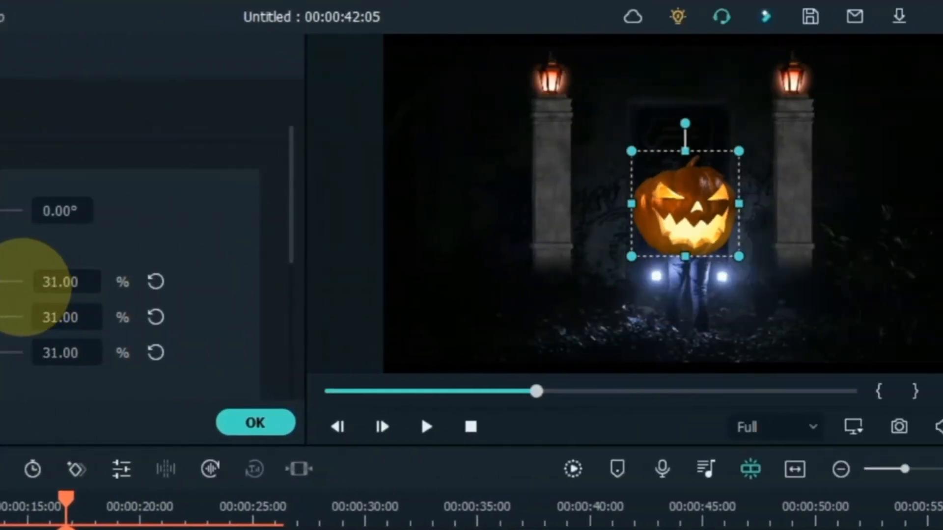
mouse_move(73, 287)
mouse_down()
mouse_move(64, 286)
mouse_move(75, 286)
mouse_up()
drag(697, 206, 570, 308)
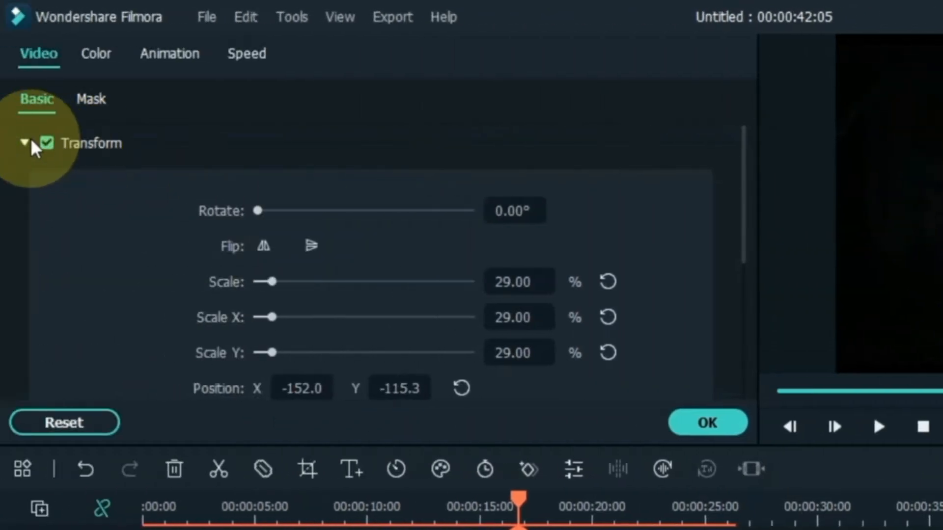
- Set the jack-o'-lantern clip's blending mode to Color Dodge
click(0, 143)
click(0, 178)
click(336, 247)
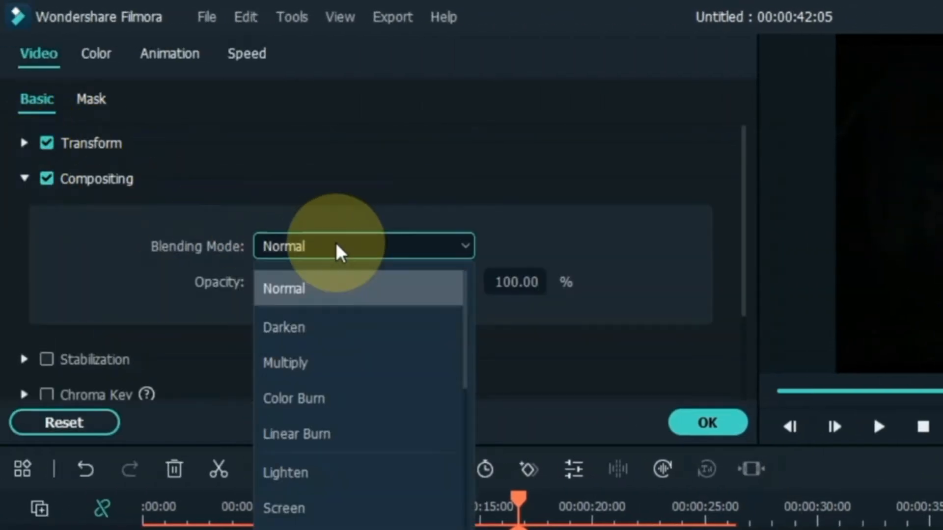
scroll(322, 497, down, 1)
click(319, 481)
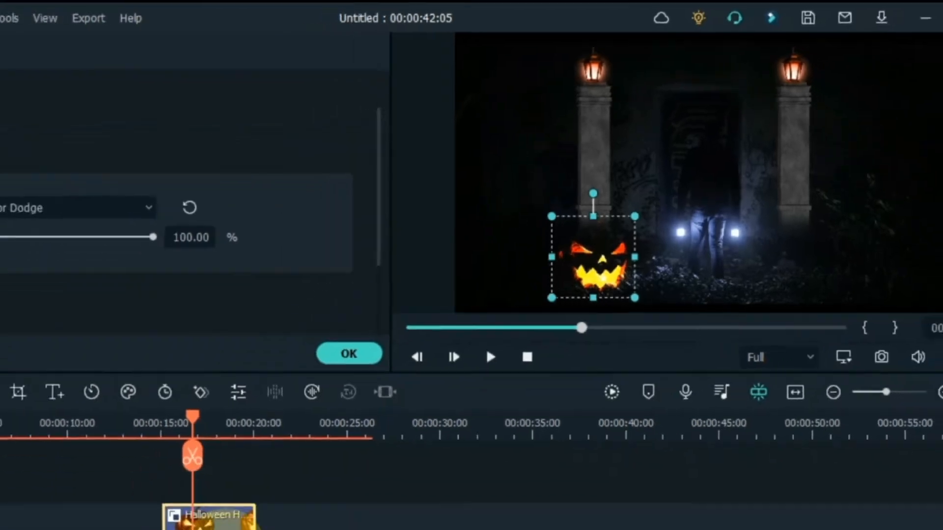
click(383, 407)
- Copy the jack-o'-lantern clip, add video track 5, and paste the copy there directly above the original
click(340, 410)
right_click(340, 411)
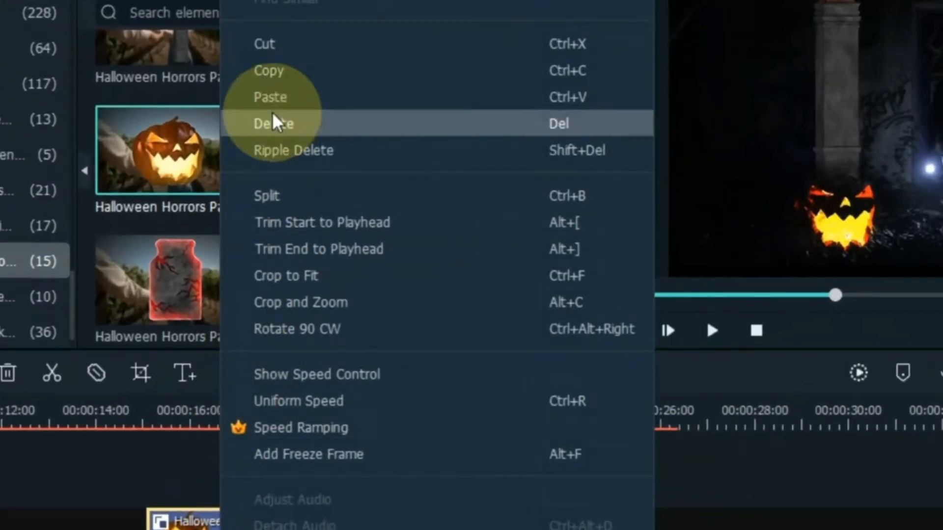
click(275, 123)
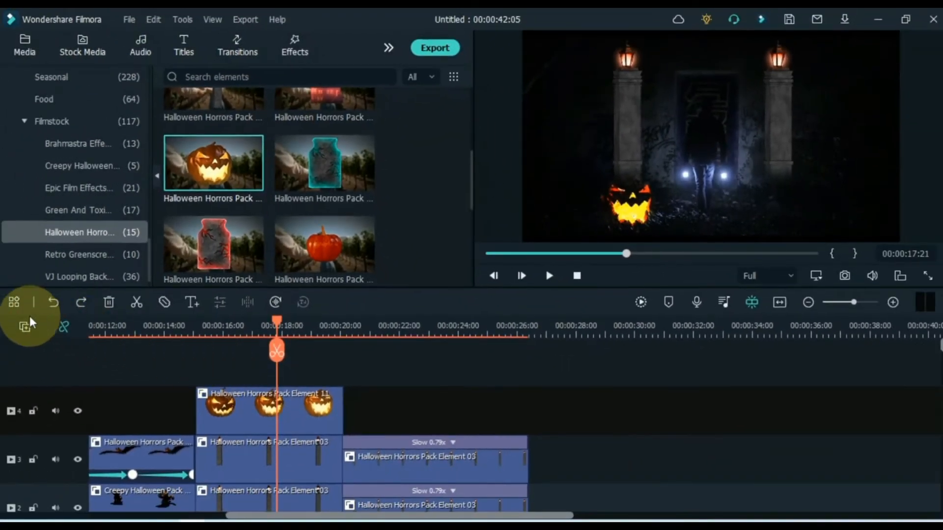
click(24, 326)
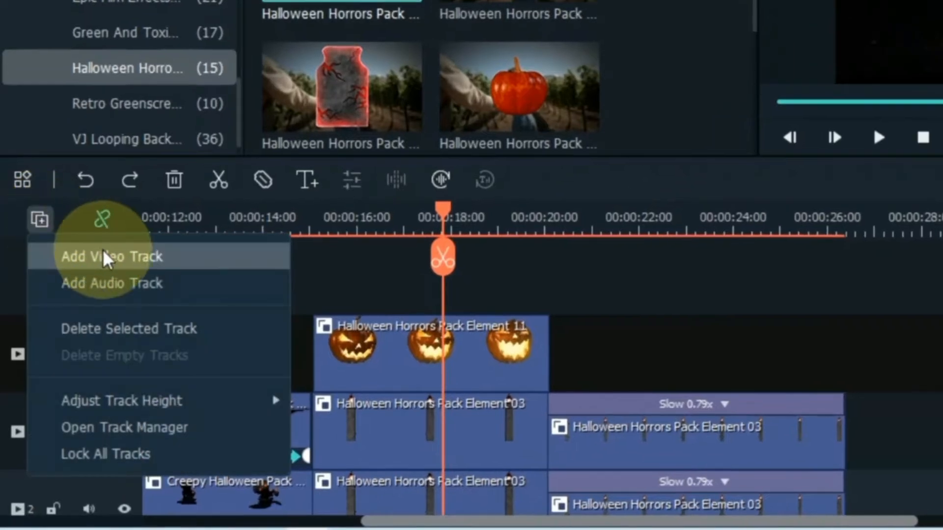
click(60, 353)
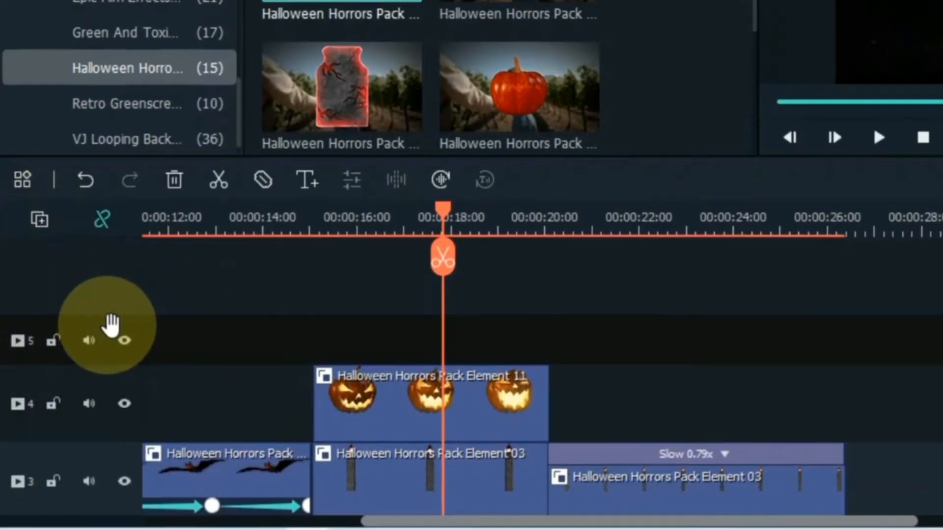
click(361, 358)
right_click(362, 362)
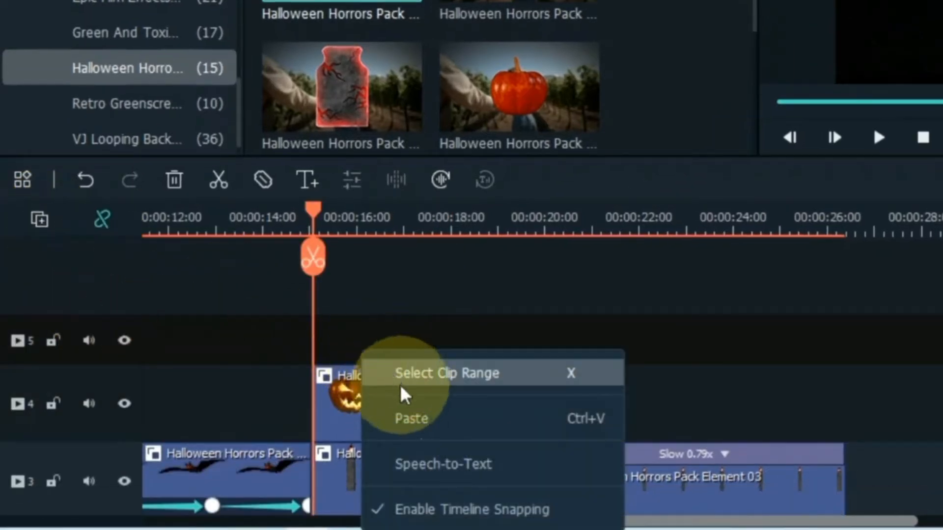
click(412, 418)
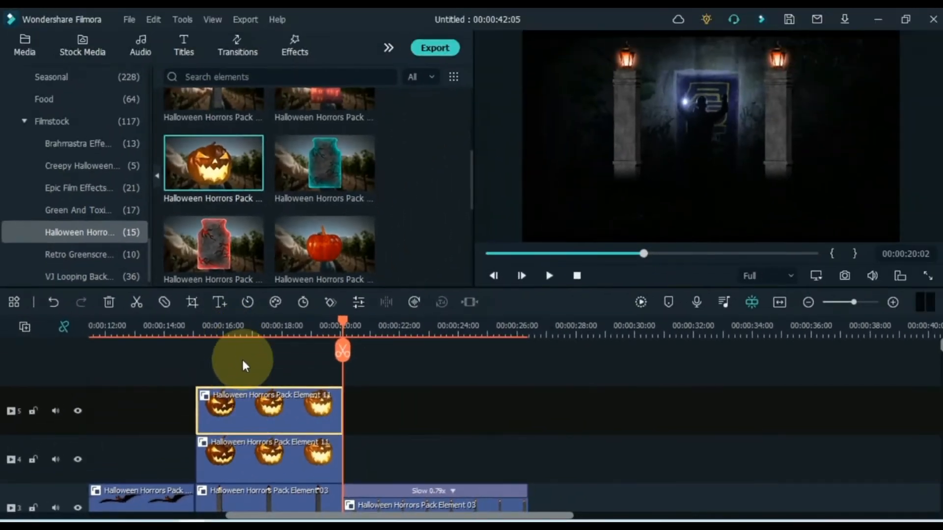
- Set the copied jack-o'-lantern's X position to 132.0 and add starting animation keyframes to both jack-o'-lantern clips
double_click(246, 417)
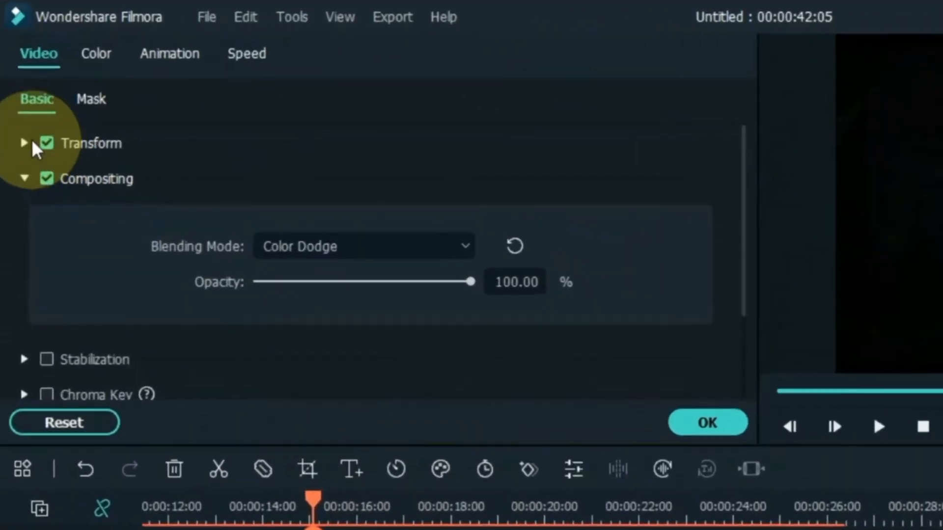
click(31, 141)
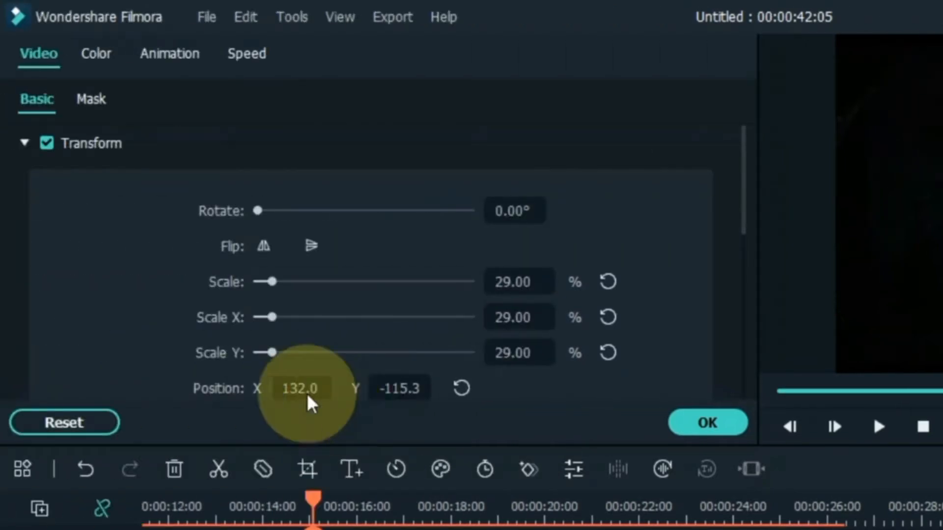
click(185, 52)
click(127, 106)
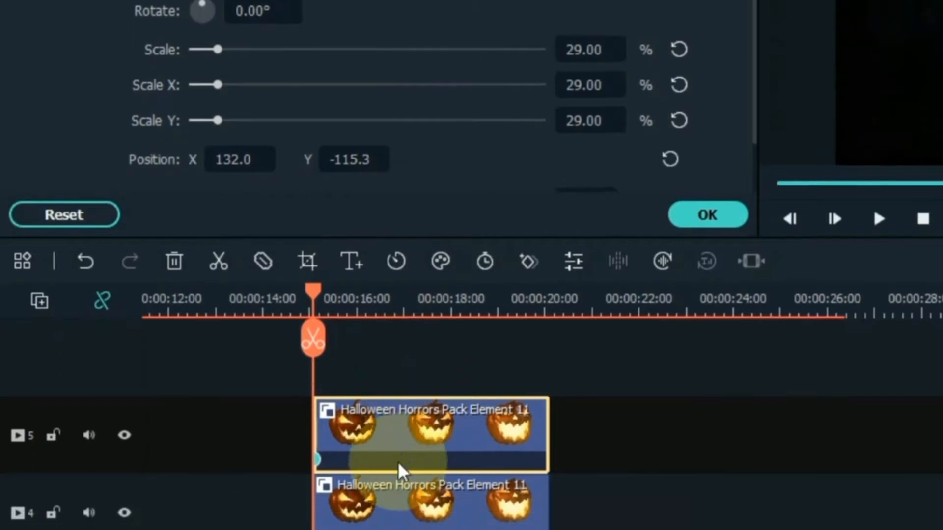
click(400, 463)
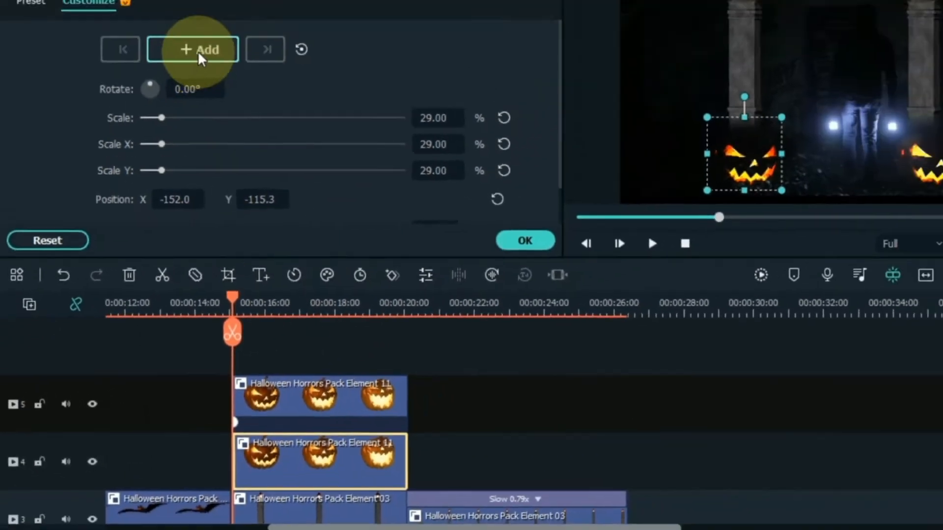
click(197, 51)
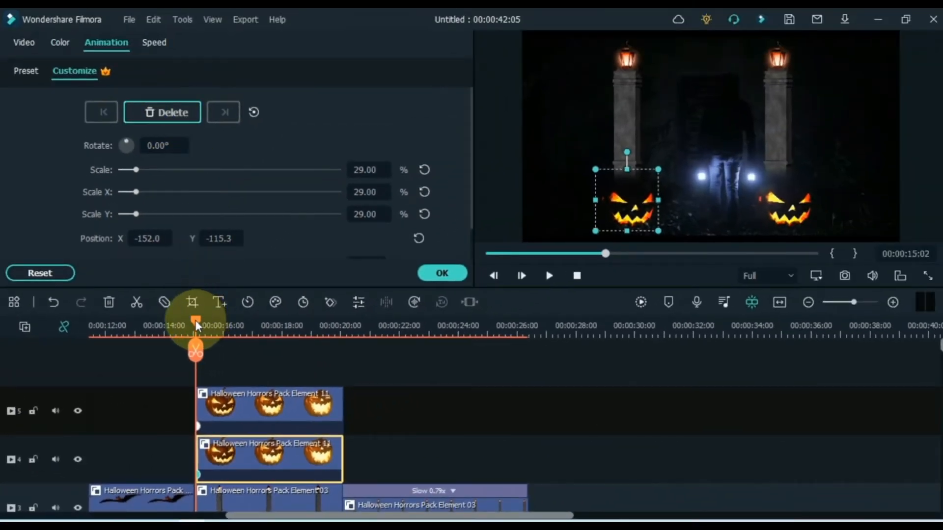
- At 00:00:17:02, keyframe the track 5 jack-o'-lantern's X position at -157.0 and the track 4 one's at 130.0 so they swap sides
drag(234, 323, 255, 328)
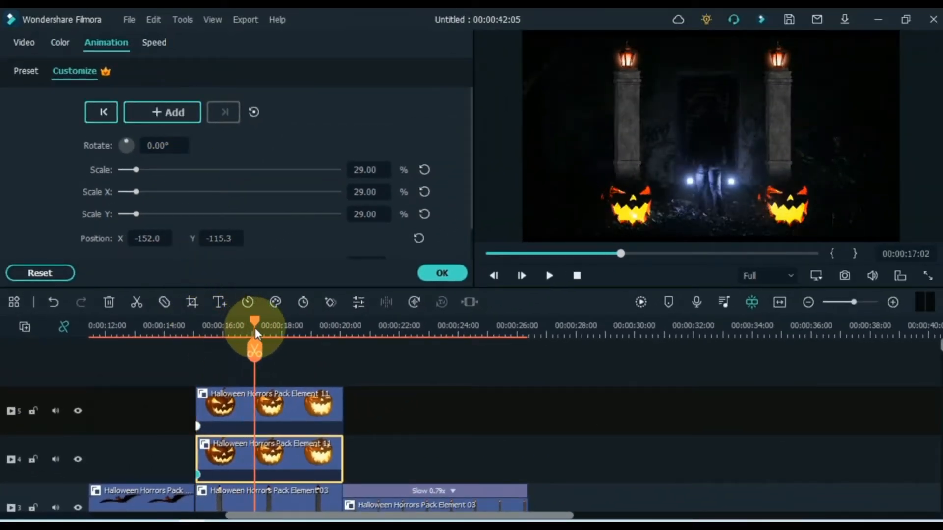
click(287, 409)
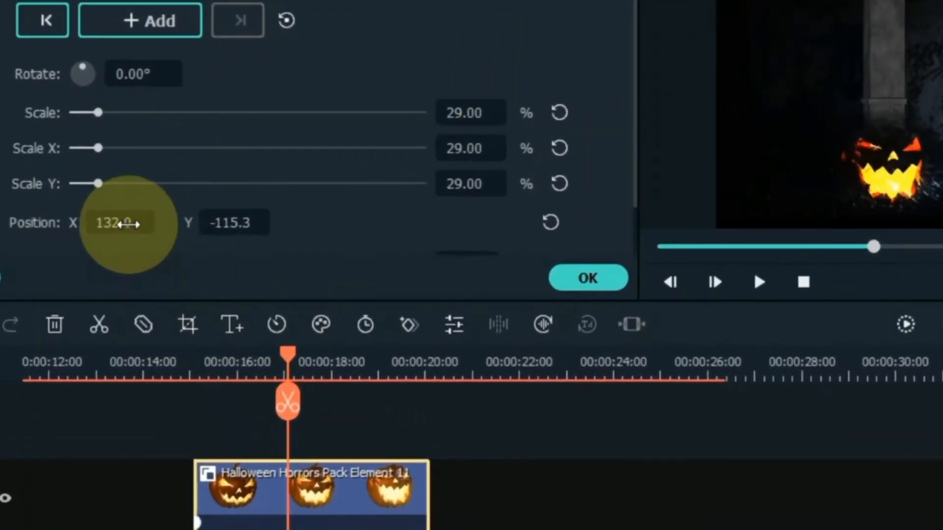
drag(129, 222, 126, 223)
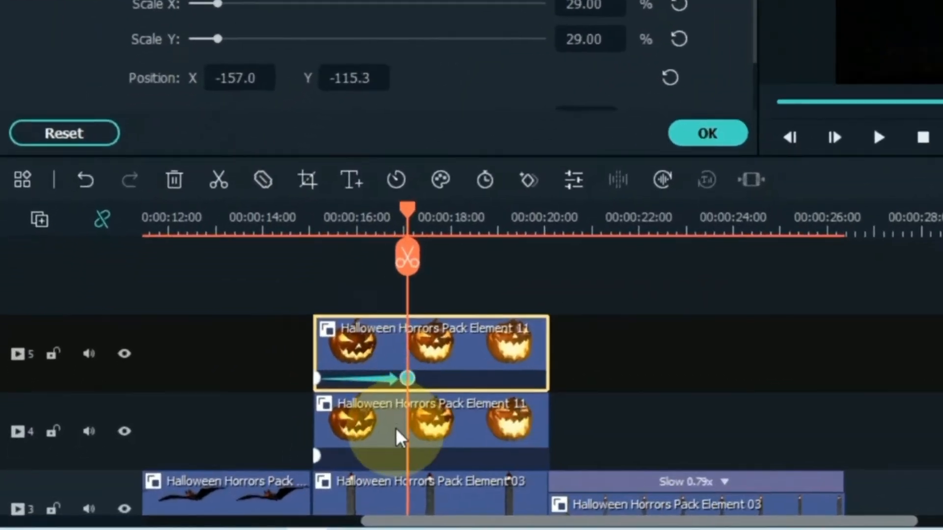
click(248, 464)
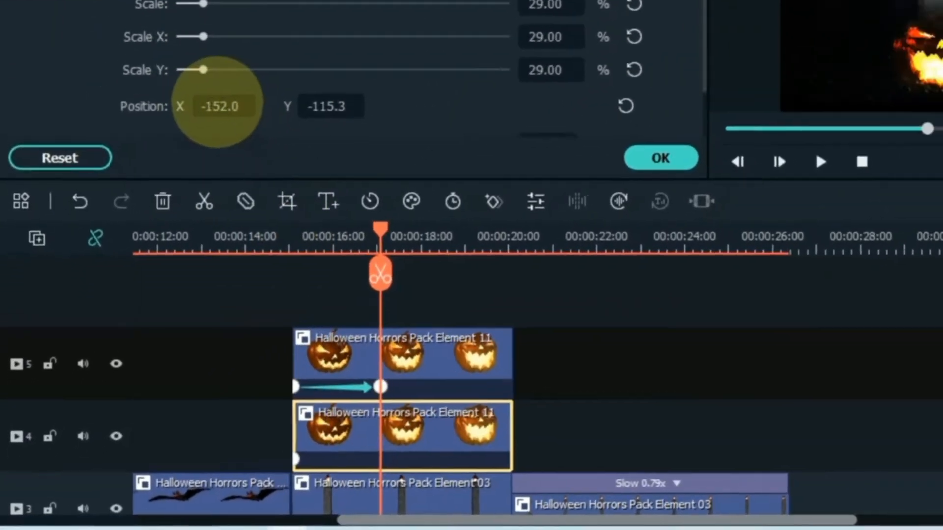
drag(234, 75, 258, 74)
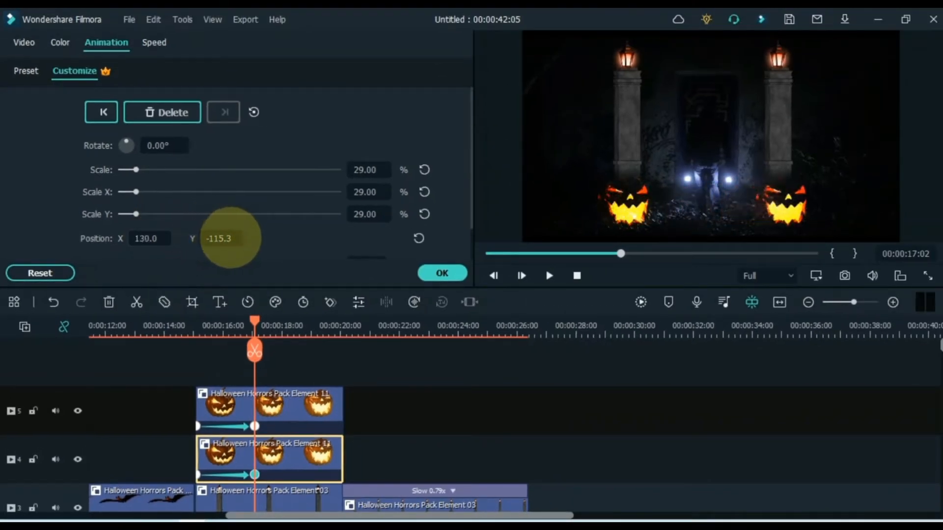
- Preview the crossing jack-o'-lanterns and move both clips' ending keyframes to about 00:00:18:09 to slow the movement
click(189, 328)
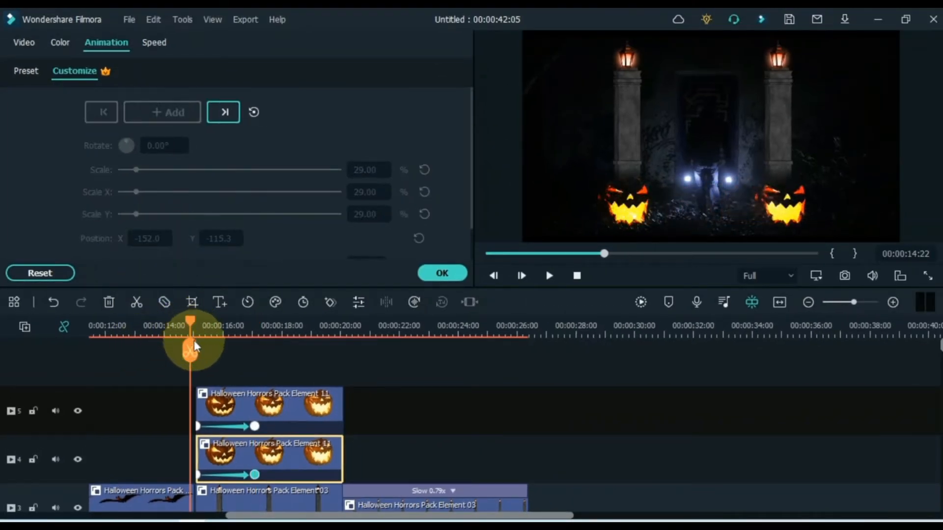
click(230, 361)
key(space)
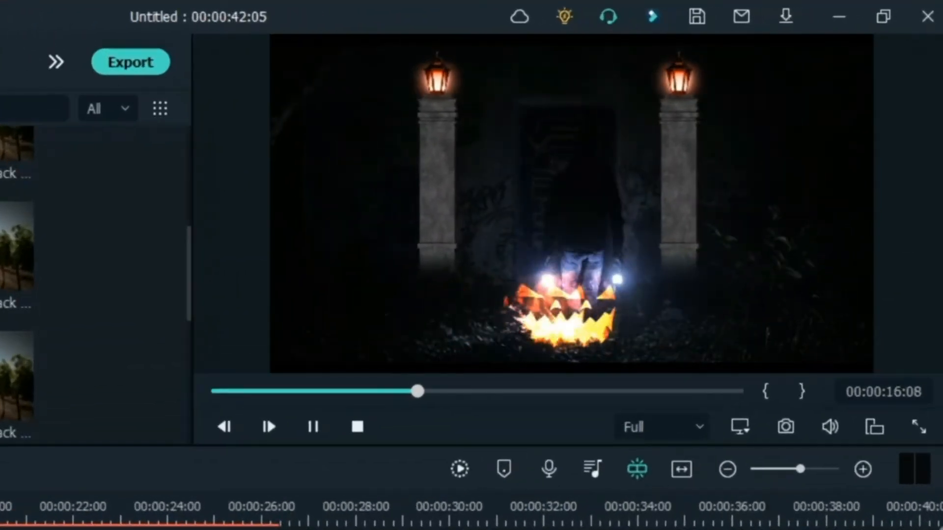
drag(255, 426, 295, 426)
drag(255, 475, 292, 475)
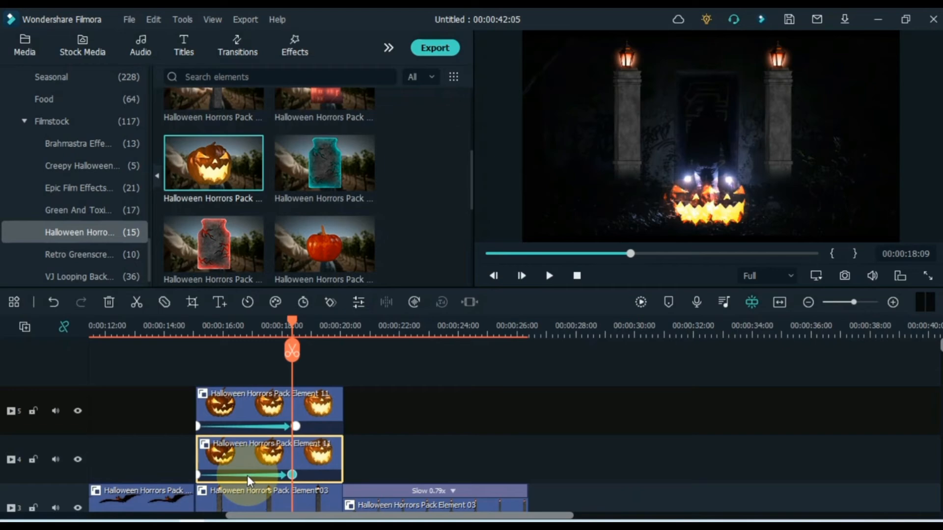
- Move the starting keyframes of both jack-o'-lantern clips to just after 00:00:16:00 and preview the crossing movement
drag(198, 475, 230, 475)
drag(197, 426, 230, 426)
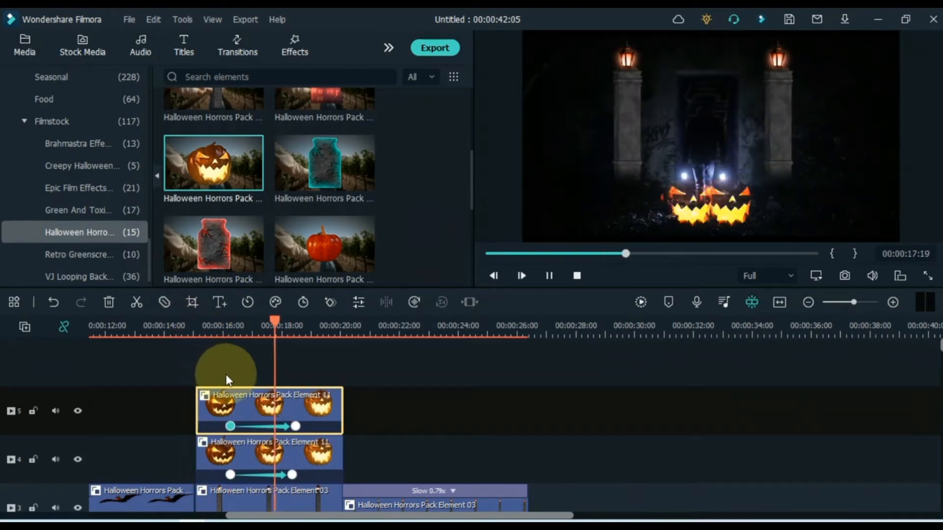
click(342, 426)
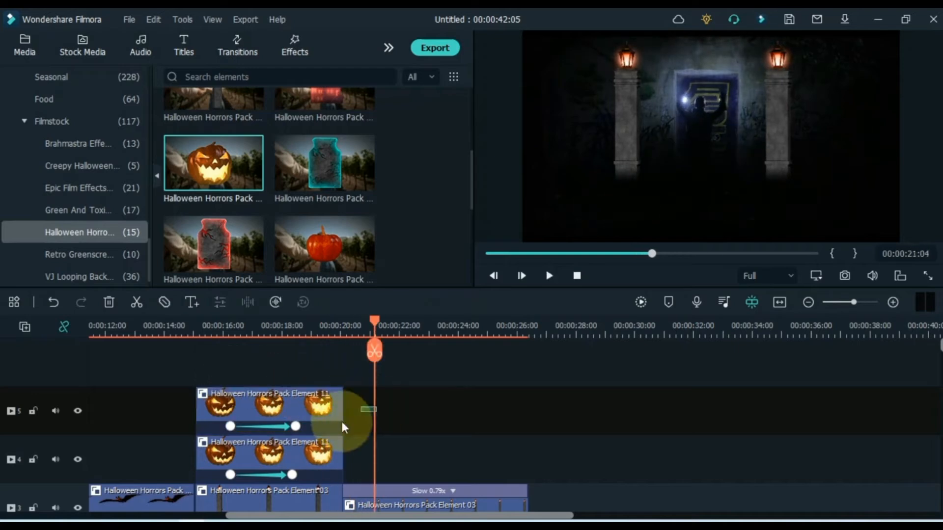
- Copy both jack-o'-lantern clips and paste the copies directly after the originals on tracks 4 and 5, starting at 00:00:20:02
right_click(308, 456)
click(358, 92)
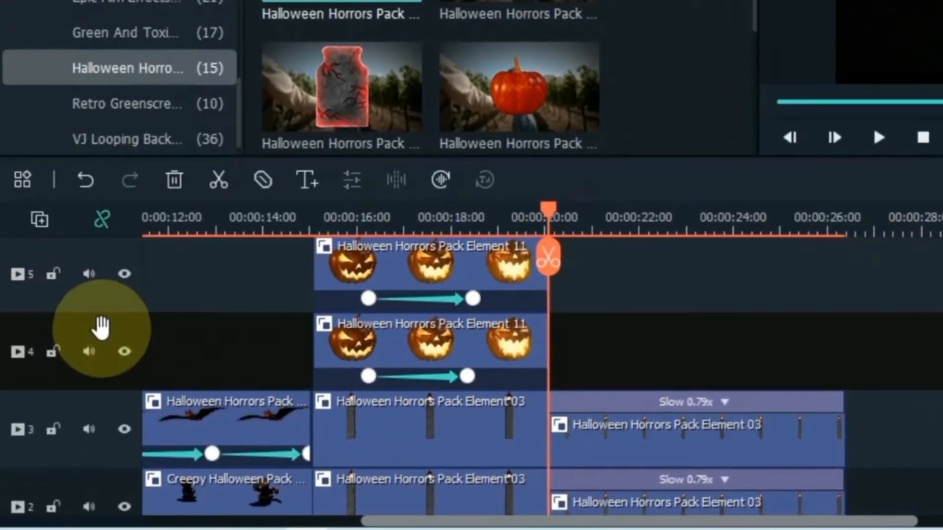
right_click(396, 362)
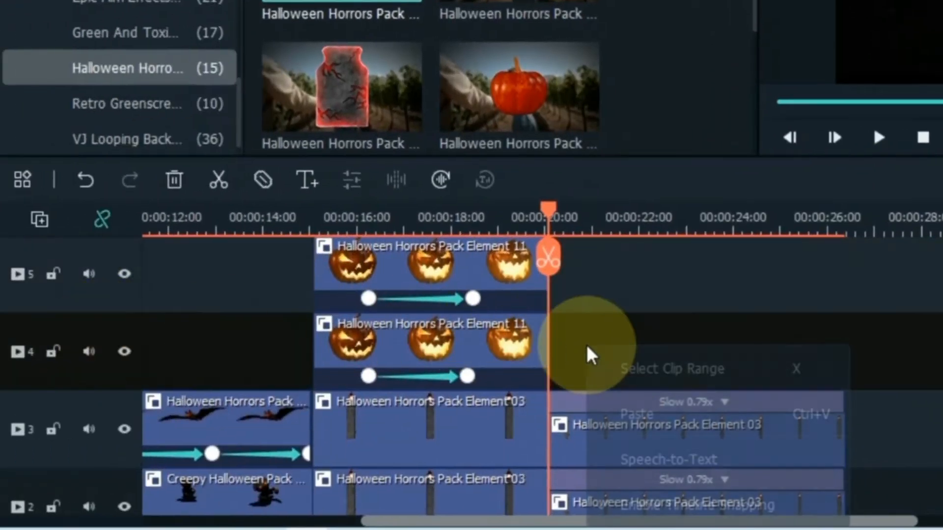
click(651, 413)
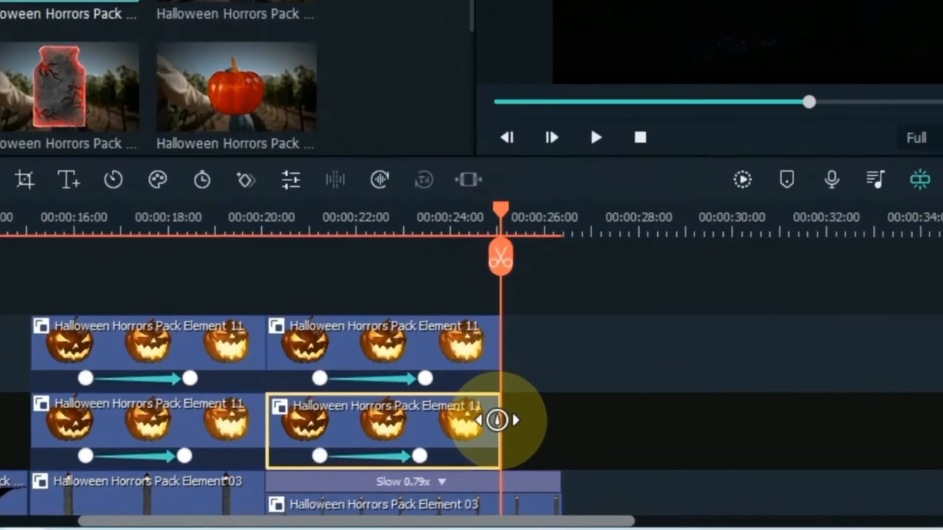
- Stretch both copied jack-o'-lantern clips to end with the pillar clips below, slowing each to 0.80x
drag(488, 452, 526, 452)
drag(558, 420, 560, 421)
click(489, 373)
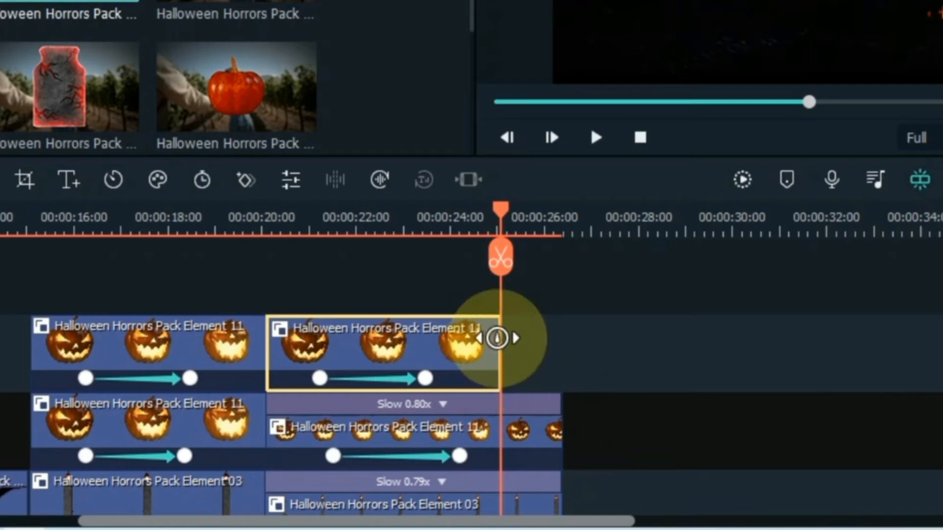
drag(497, 338, 561, 337)
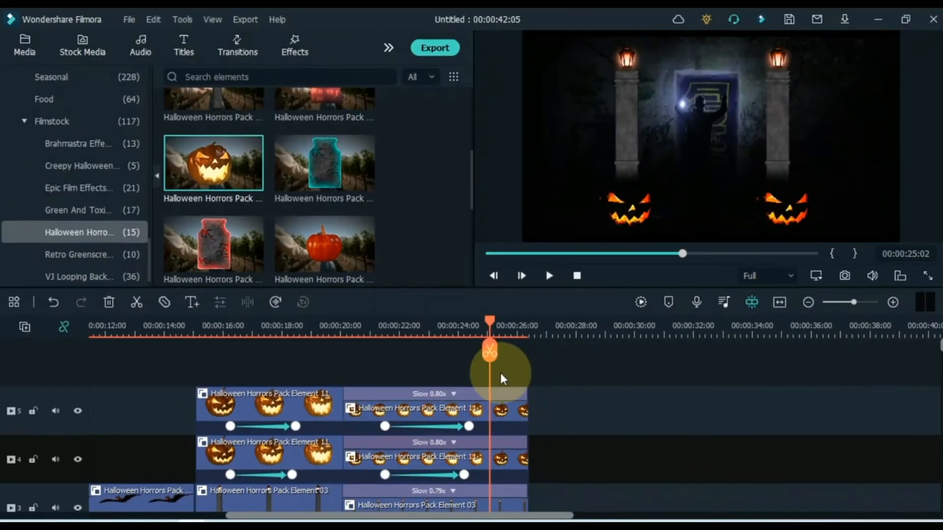
- Preview the jack-o'-lantern sequence from 00:00:15:02 to check both crossing animations
key(Up)
key(Up)
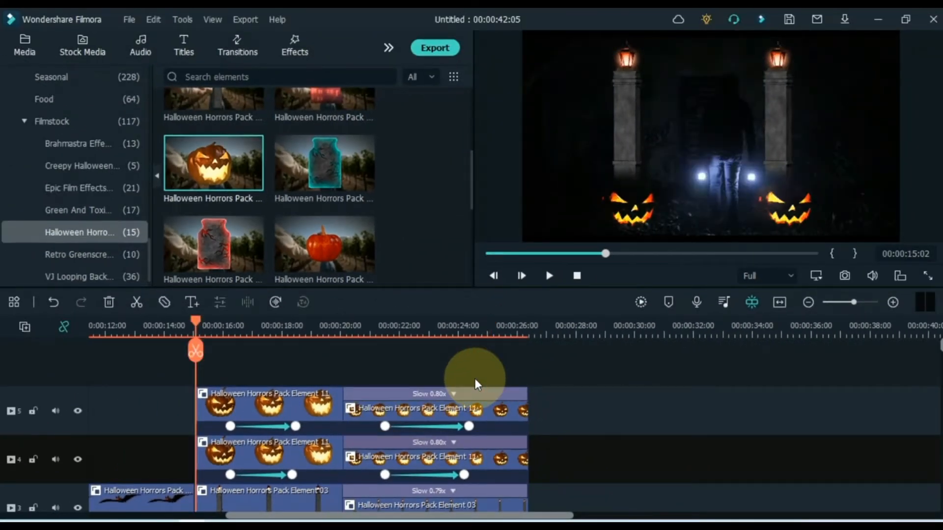
key(space)
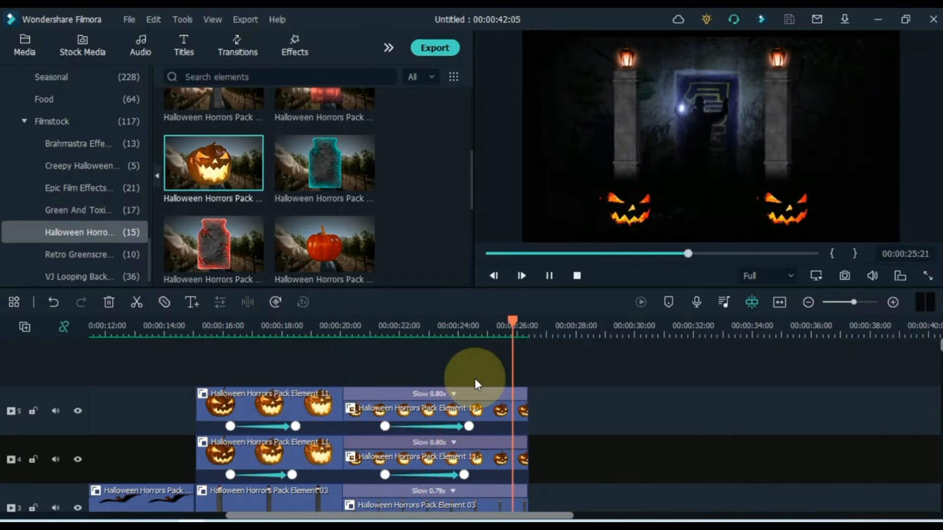
click(203, 328)
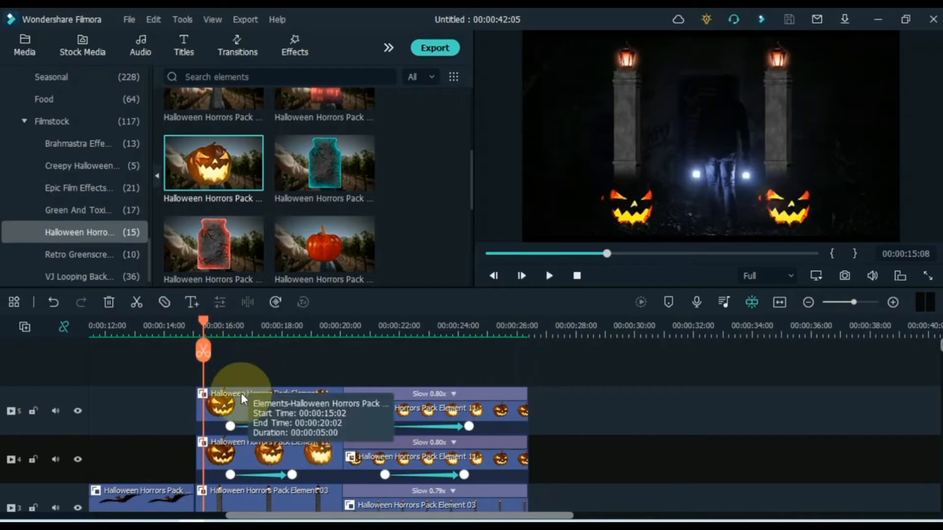
key(space)
key(space)
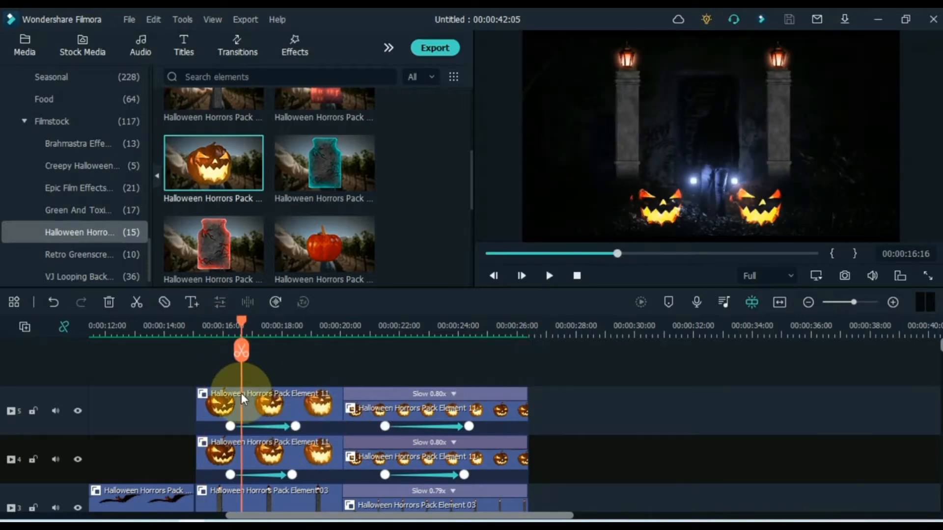
- Place the bare tree with hanging ghost, Halloween Horrors Pack Element 15, on a new track 6 starting at 00:00:18:02
drag(236, 337, 296, 400)
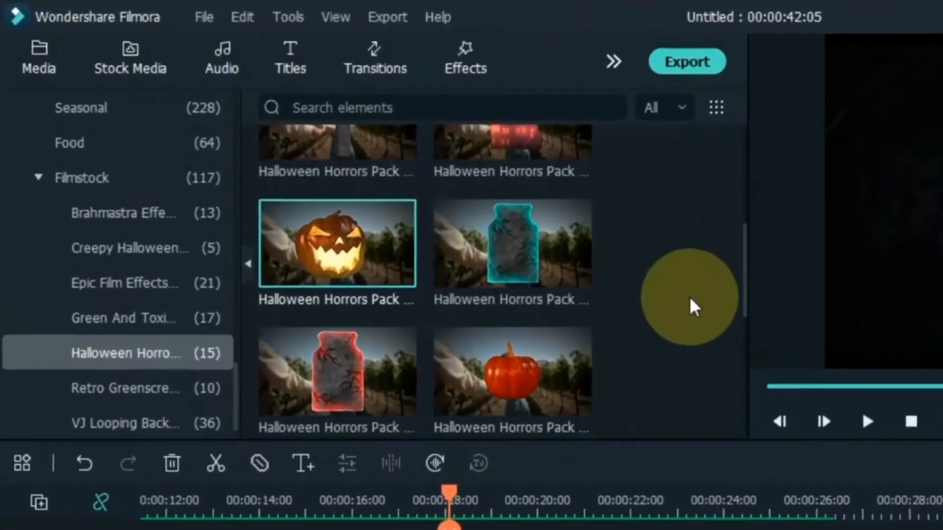
scroll(439, 202, down, 3)
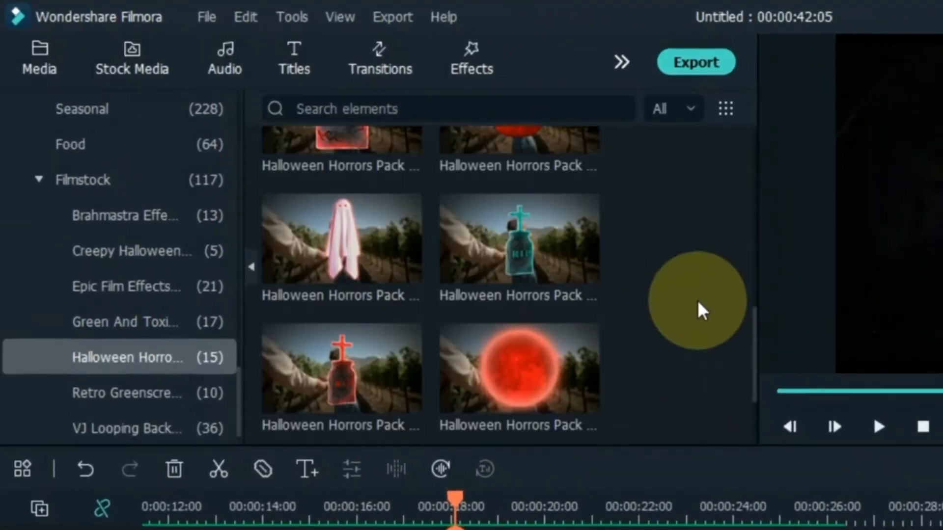
scroll(698, 303, down, 2)
drag(383, 378, 464, 529)
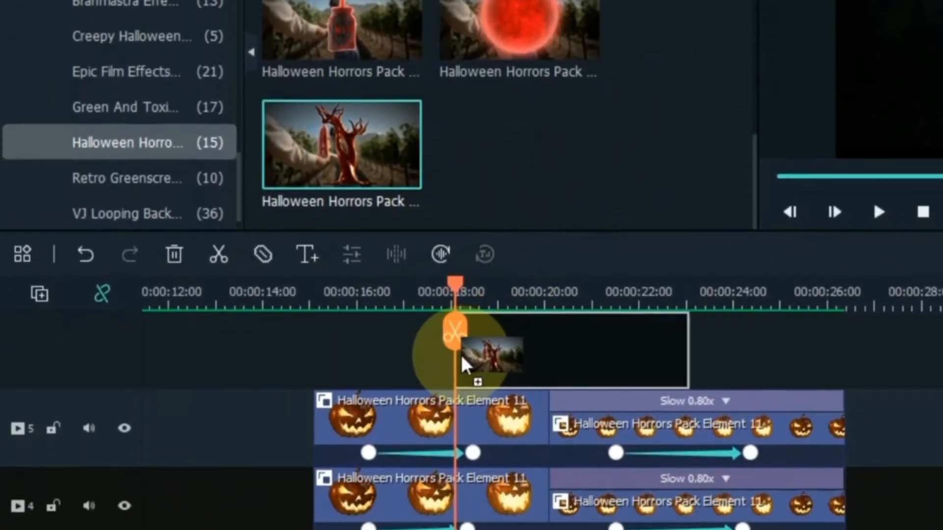
drag(461, 353, 461, 352)
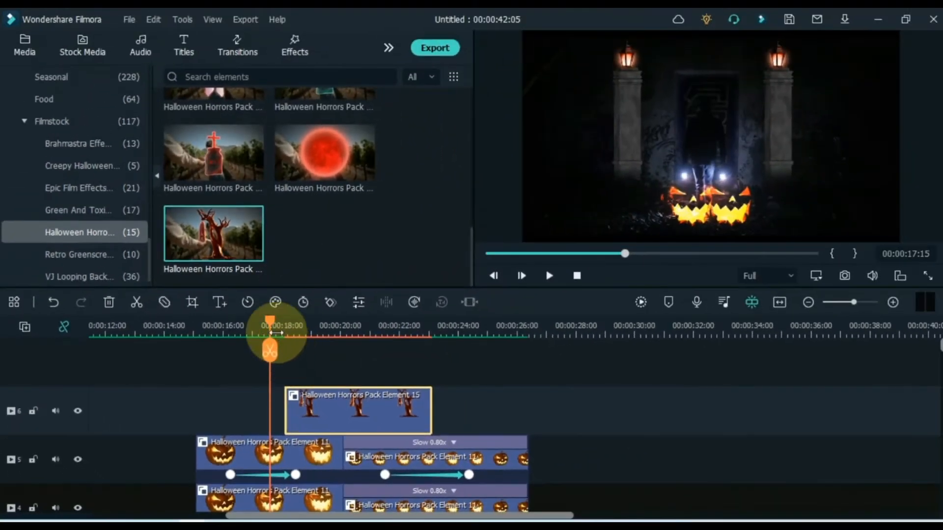
- Scale the tree to 74% and keyframe its position at X 0.0, Y -353.0 at the clip's start
mouse_move(276, 333)
mouse_down()
mouse_move(289, 327)
mouse_move(282, 332)
mouse_up()
click(322, 411)
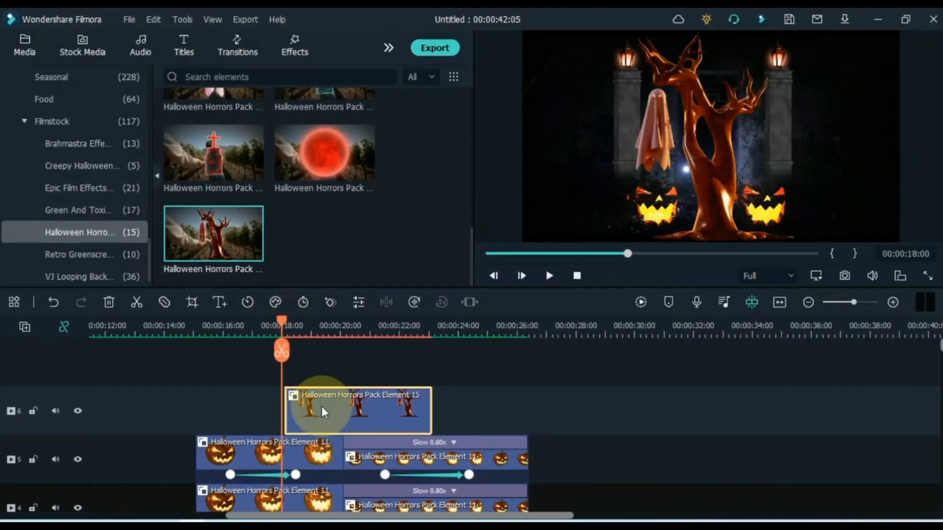
double_click(322, 409)
drag(371, 175, 359, 175)
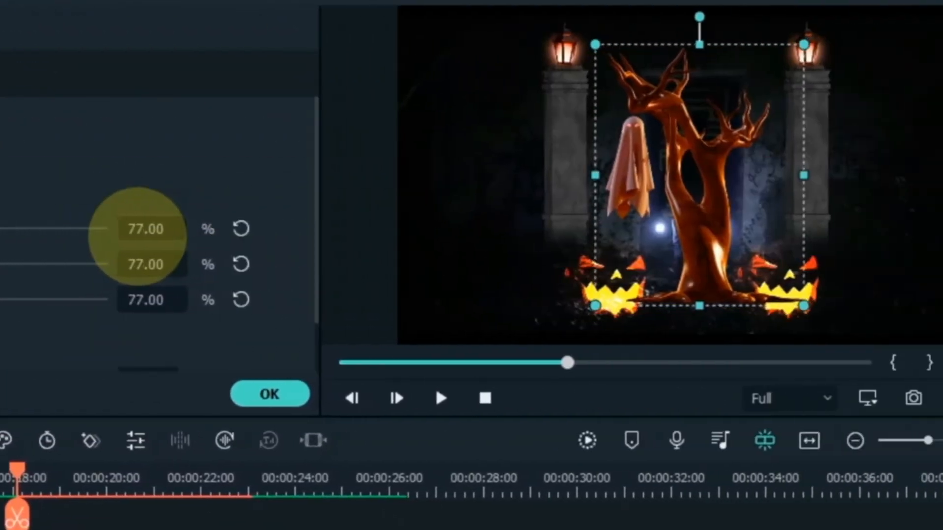
drag(138, 236, 132, 236)
drag(220, 334, 162, 248)
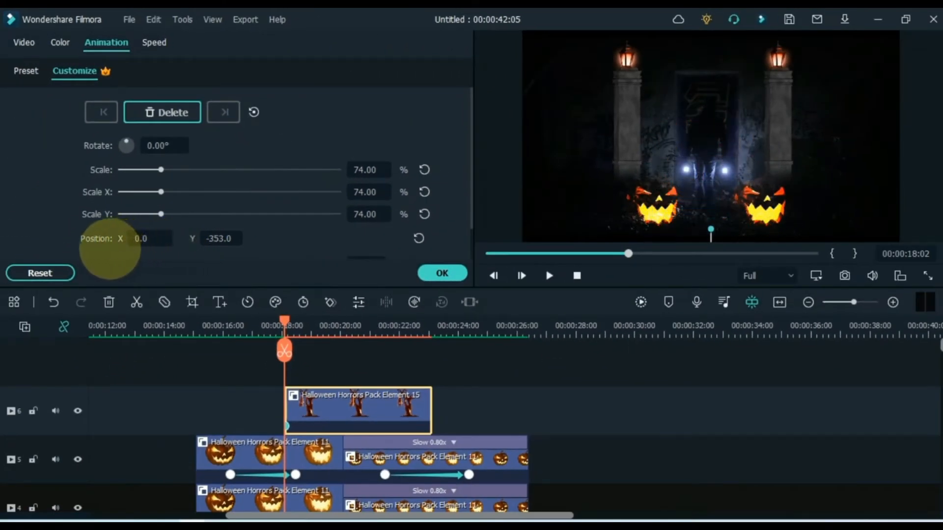
- At 00:00:19:17, add a keyframe placing the tree at X -18.0, Y -15.0 so it rises into view
key(space)
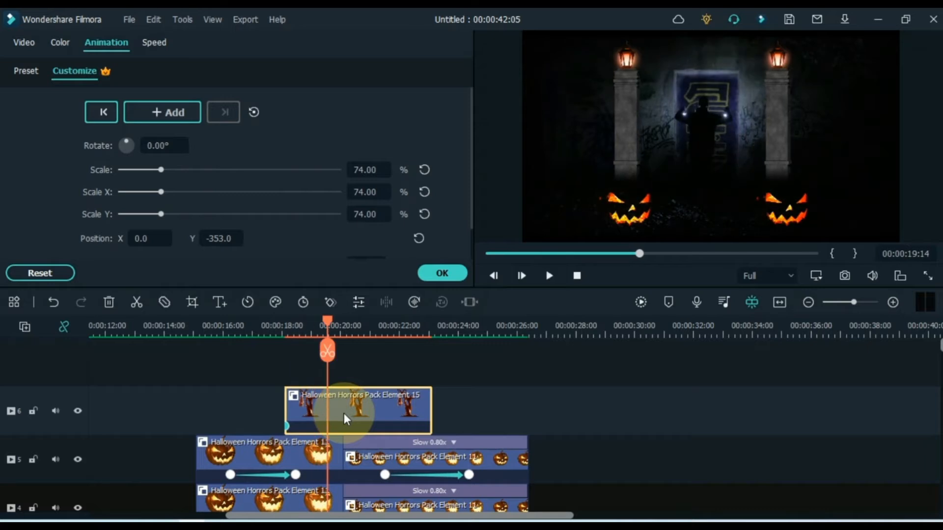
key(space)
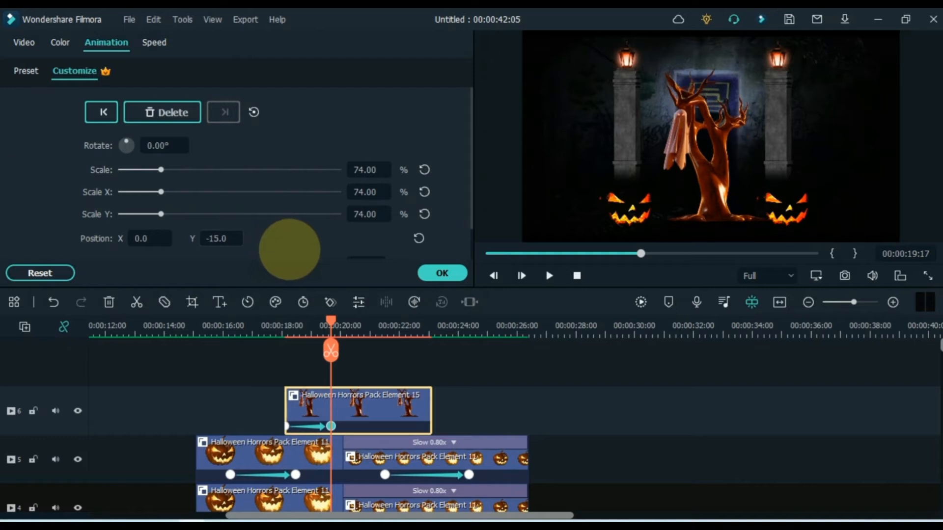
drag(150, 235, 148, 241)
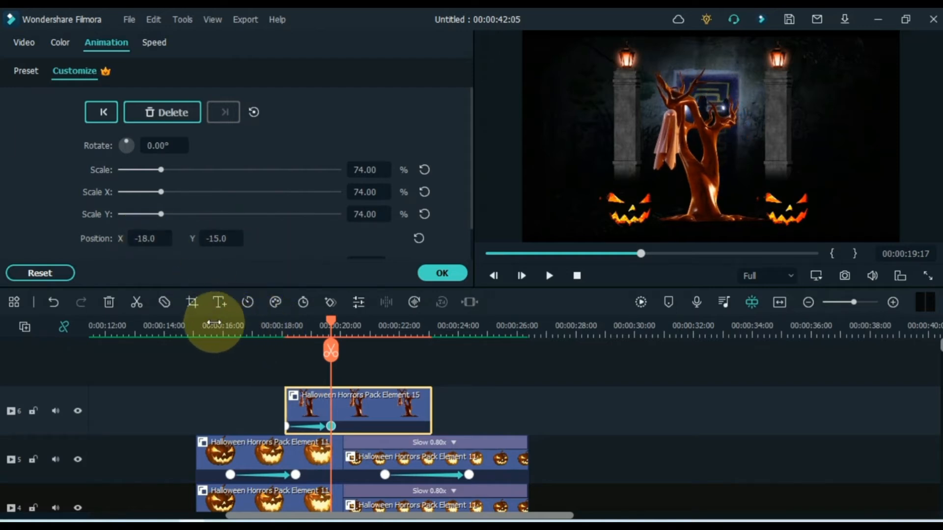
- Preview the tree rising between the jack-o'-lanterns
click(213, 323)
click(549, 275)
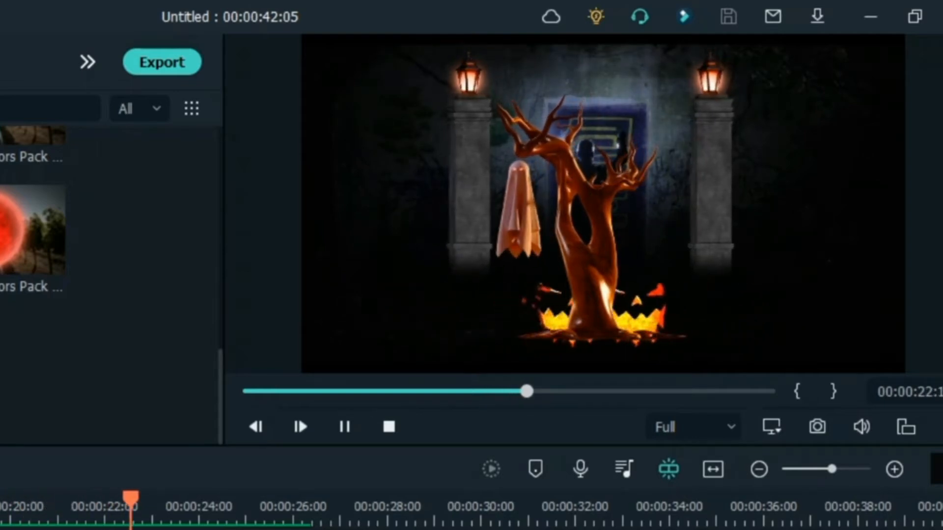
key(space)
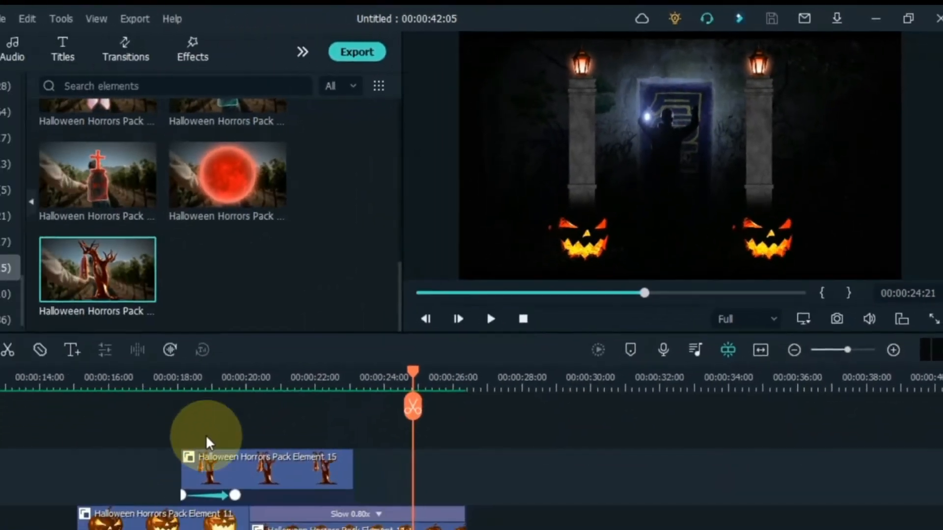
- Stretch the tree clip to end with the jack-o'-lantern clips, slowing it to 0.60x, and preview it
click(315, 378)
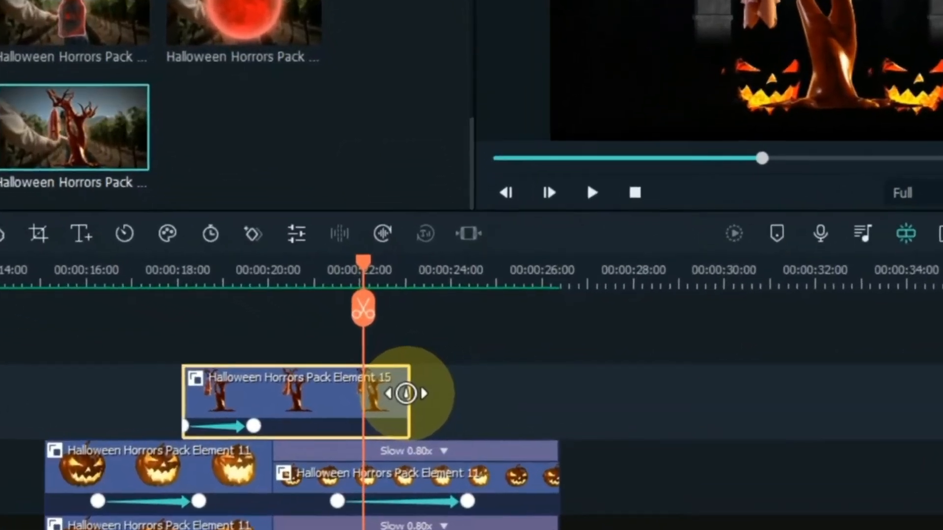
drag(431, 404, 558, 387)
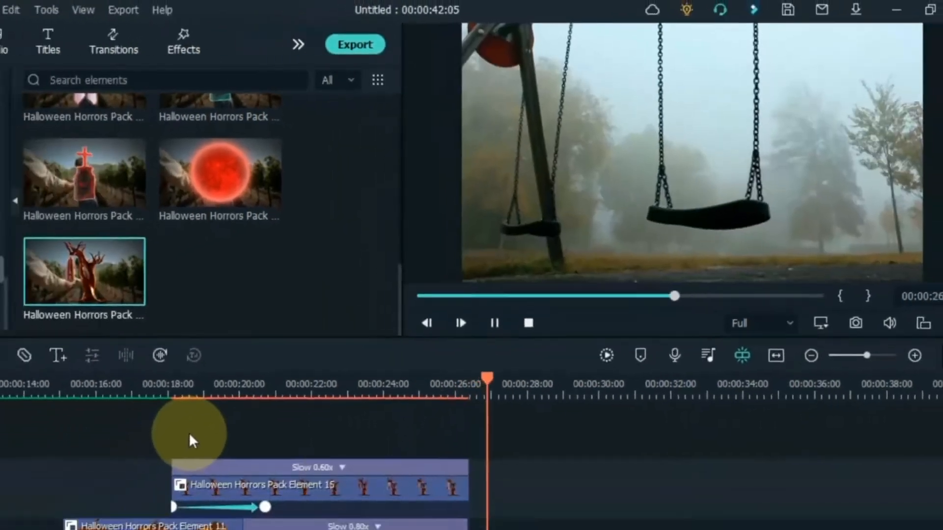
key(space)
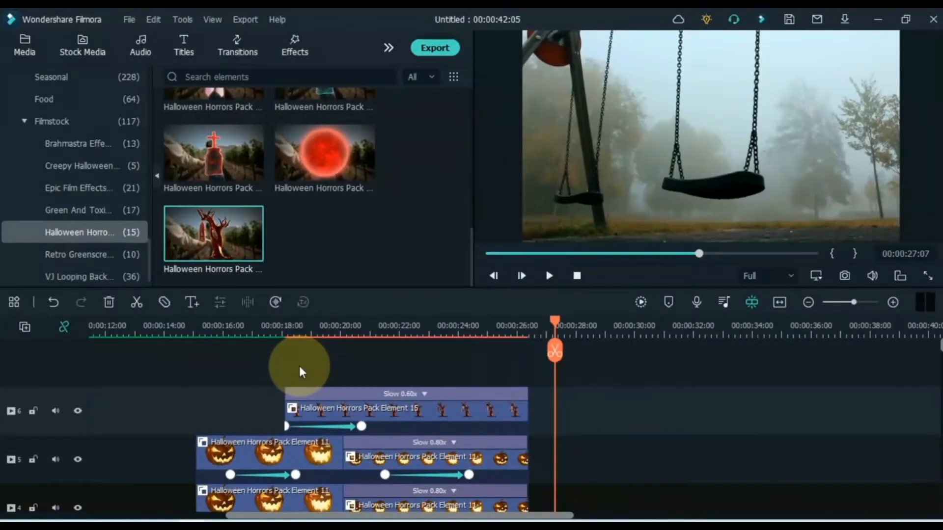
- Place the flying bat, Halloween Horrors Pack Element 02, on a new track 7 starting at 00:00:20:02 and preview it
click(285, 328)
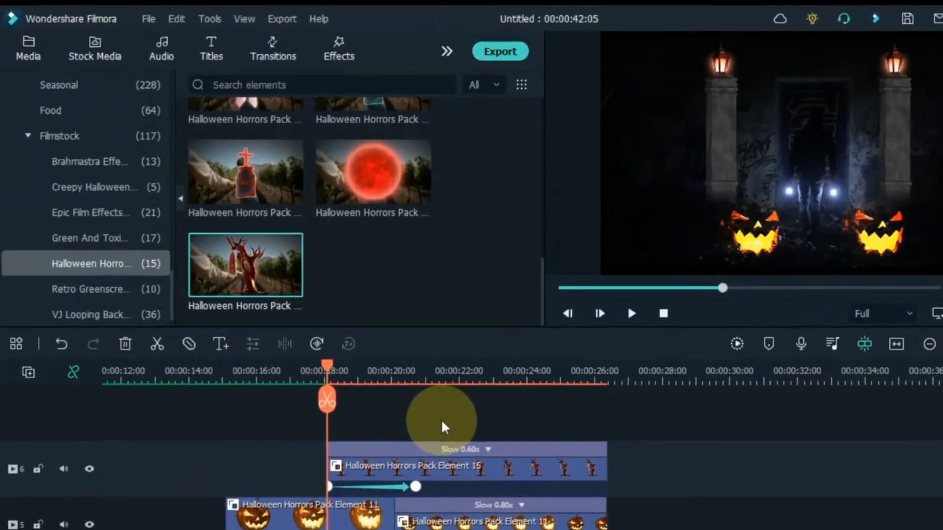
scroll(371, 223, up, 3)
scroll(534, 313, up, 5)
double_click(443, 298)
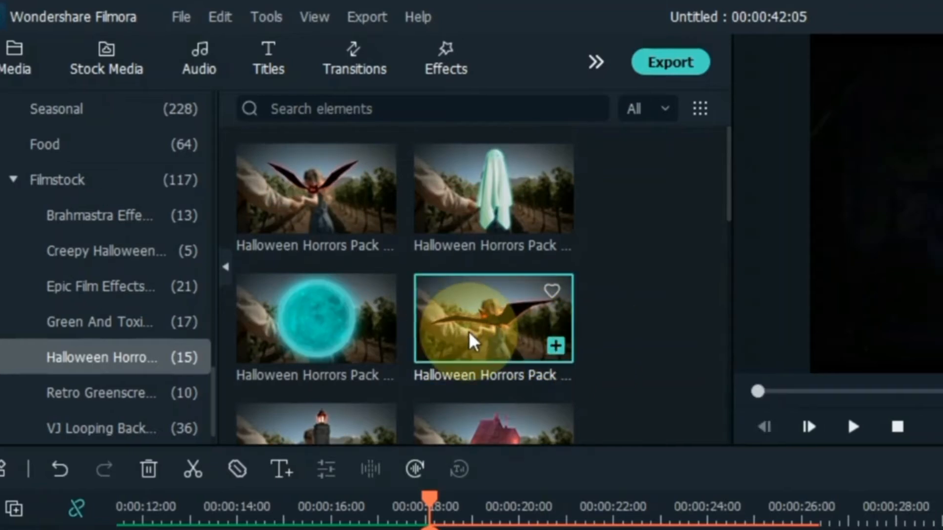
drag(83, 331, 385, 373)
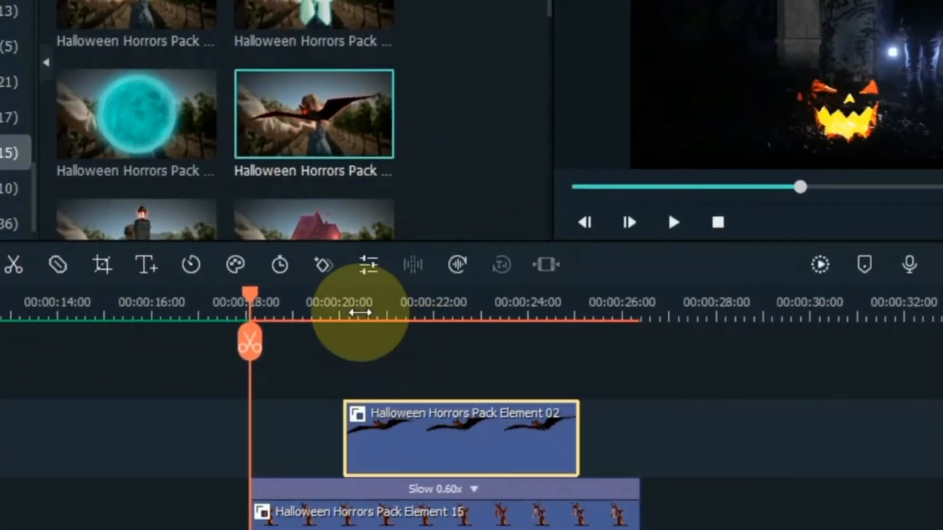
click(371, 300)
key(space)
key(space)
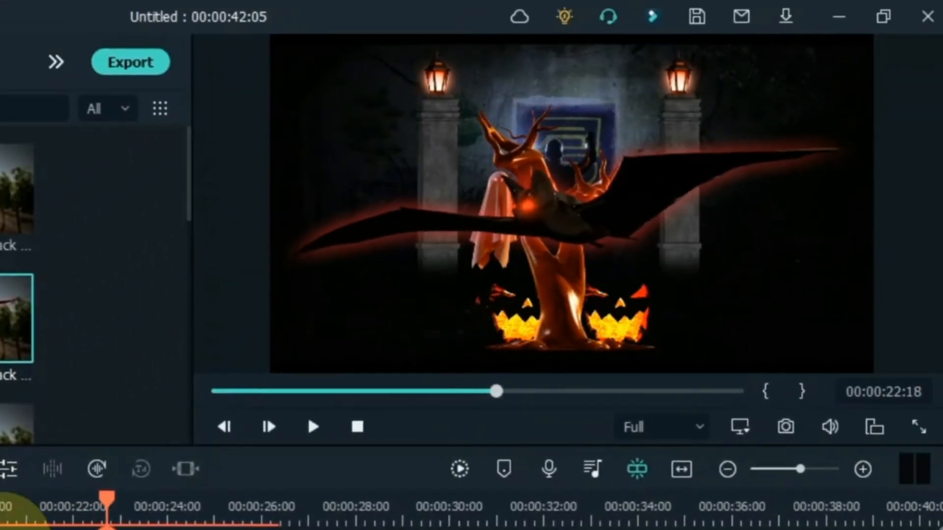
- At 00:00:20:02, scale the bat to 47% and keyframe it outside the frame at X 501.3, Y 161.9
click(188, 386)
double_click(229, 504)
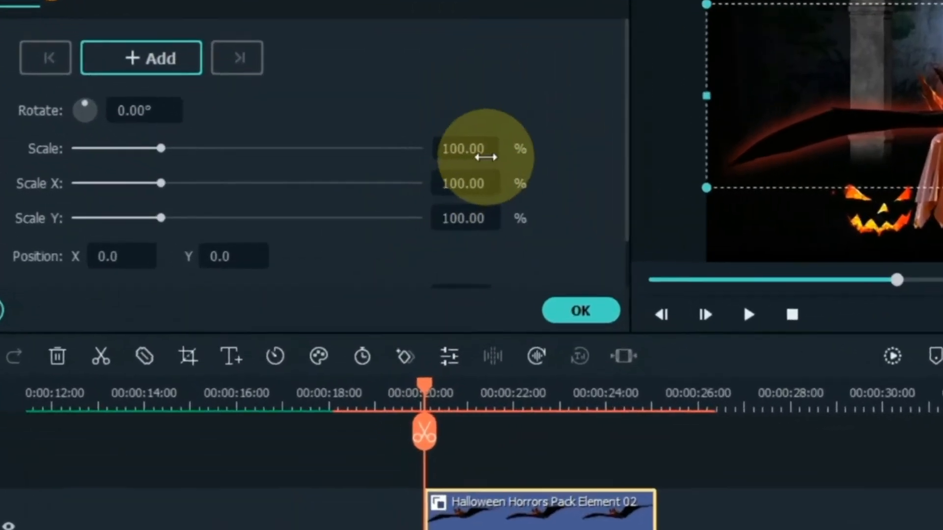
drag(484, 156, 308, 173)
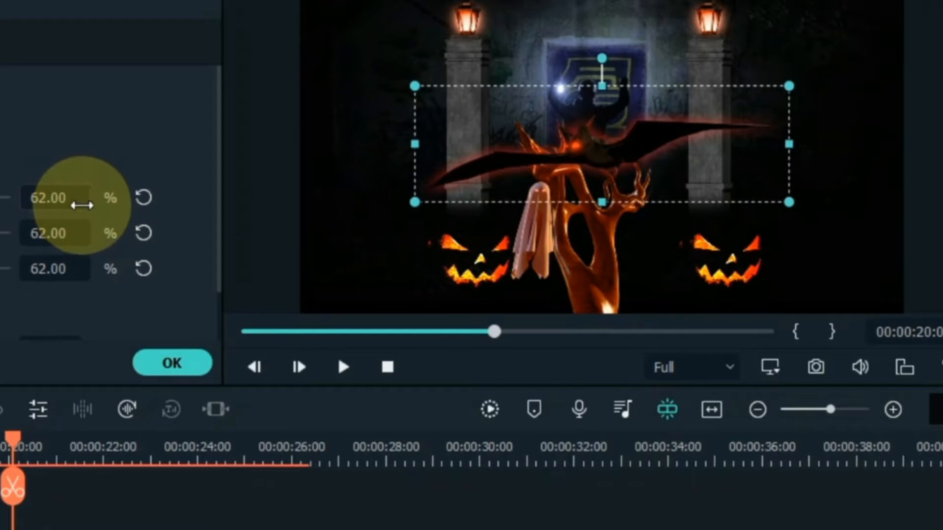
drag(82, 205, 80, 200)
drag(599, 147, 784, 49)
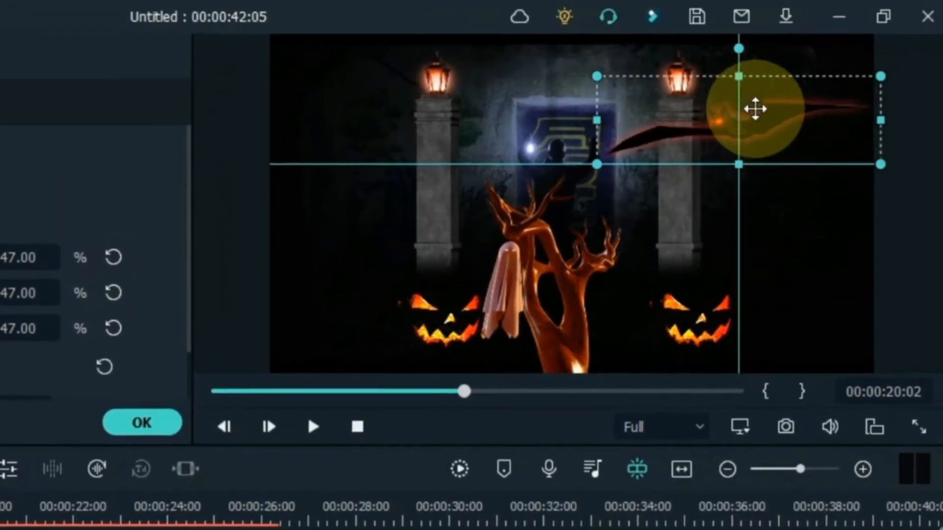
drag(755, 109, 873, 84)
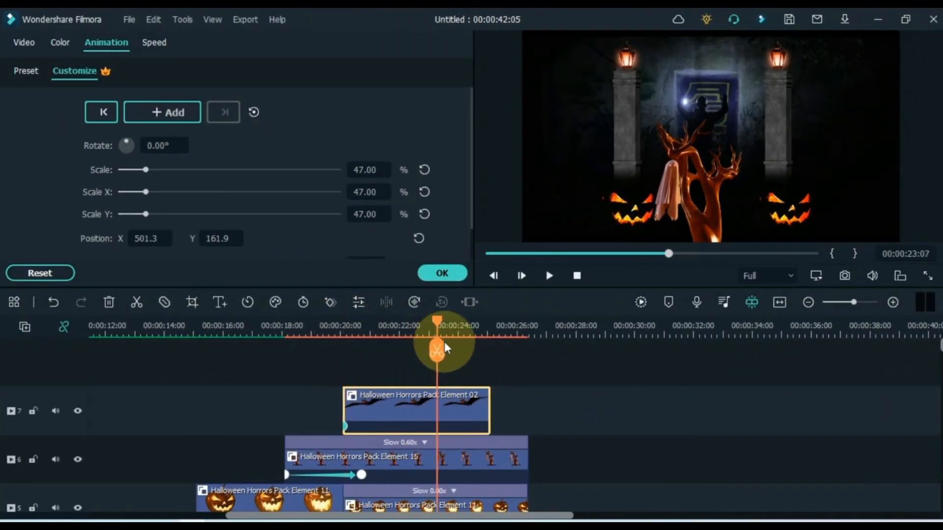
- At 00:00:24:23, keyframe the bat outside the frame's left edge at about X -531, Y -5, and preview its flight
drag(444, 344, 485, 345)
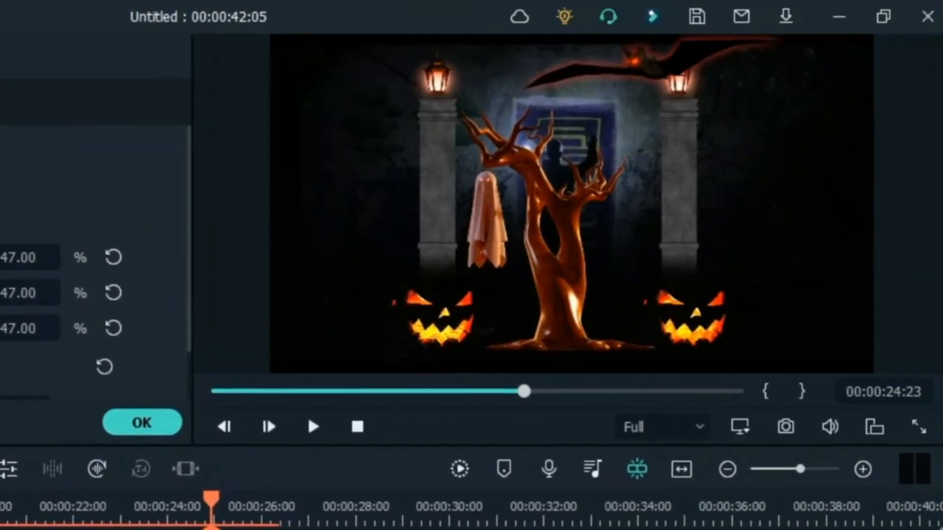
drag(592, 47, 81, 209)
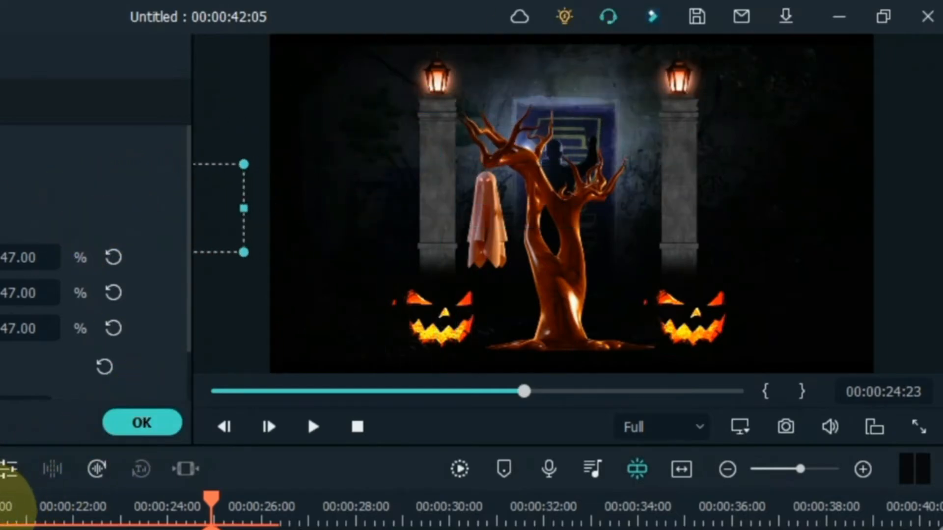
click(0, 513)
click(312, 425)
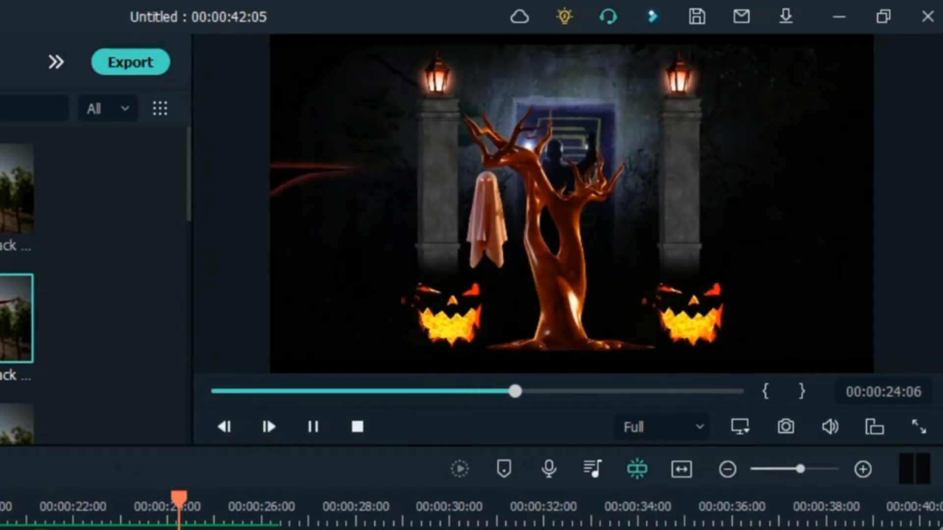
key(space)
- Copy the flying bat clip and paste it at 00:00:21:08 on a new video track 8
click(39, 513)
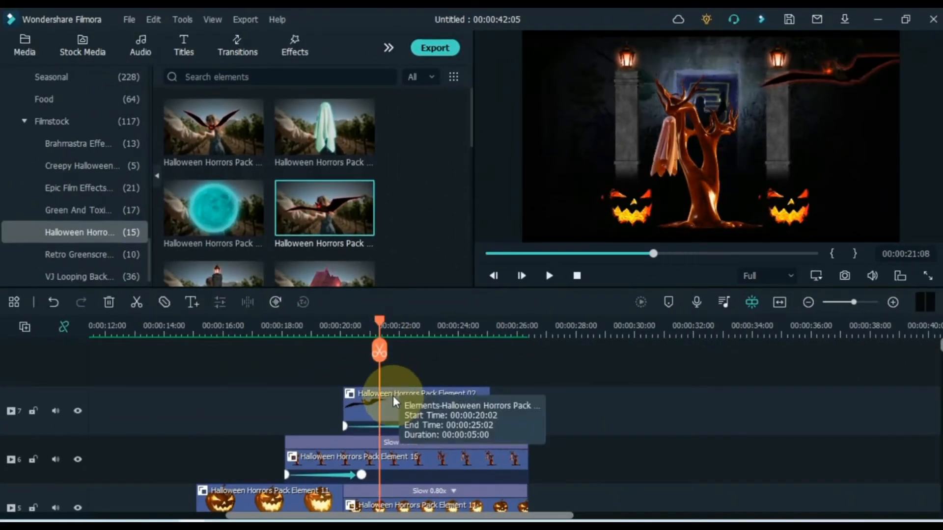
click(397, 409)
right_click(396, 408)
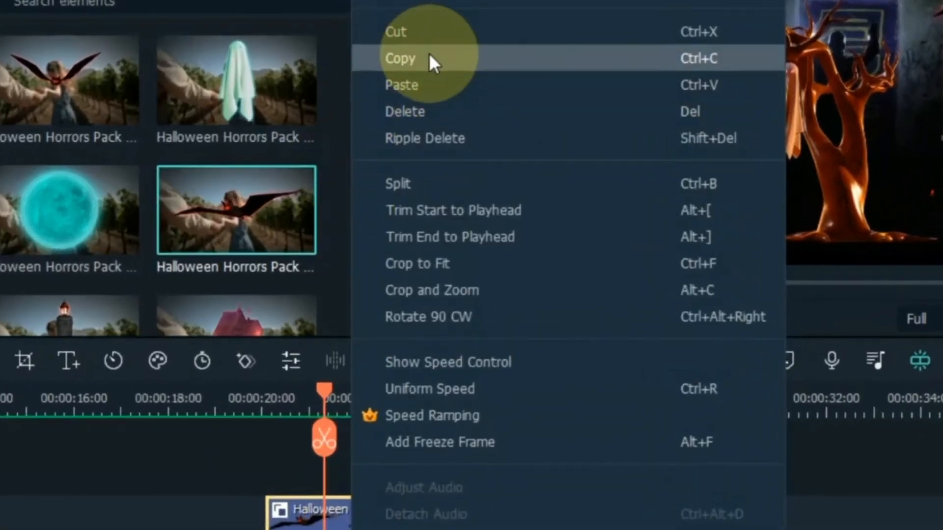
click(447, 111)
click(38, 217)
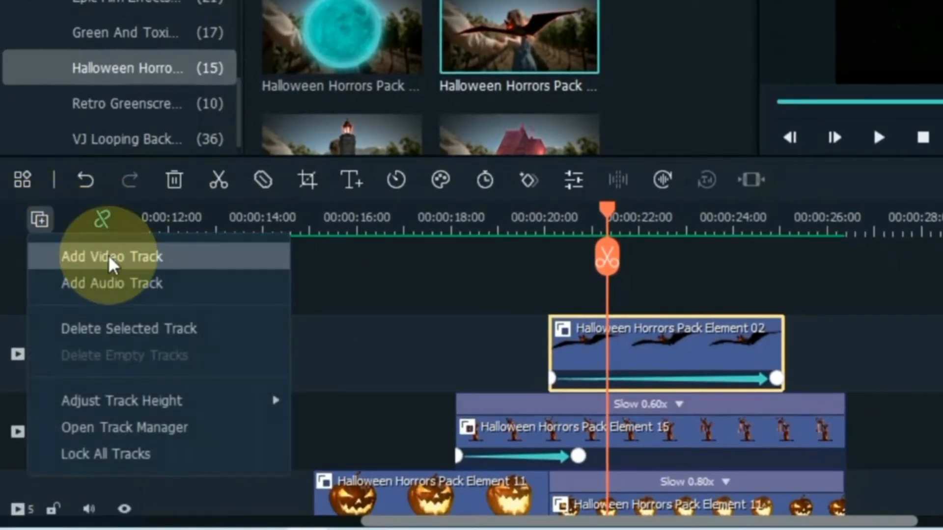
click(85, 255)
click(608, 322)
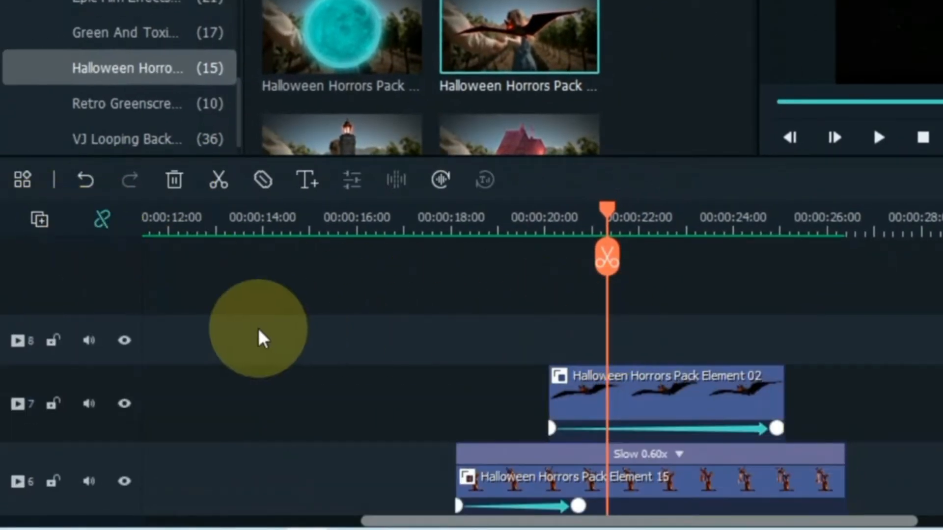
right_click(626, 340)
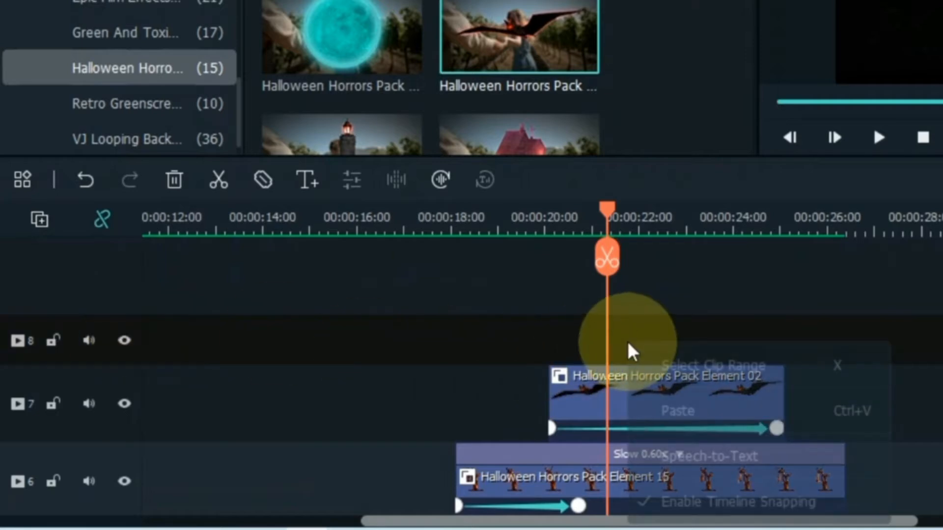
click(697, 414)
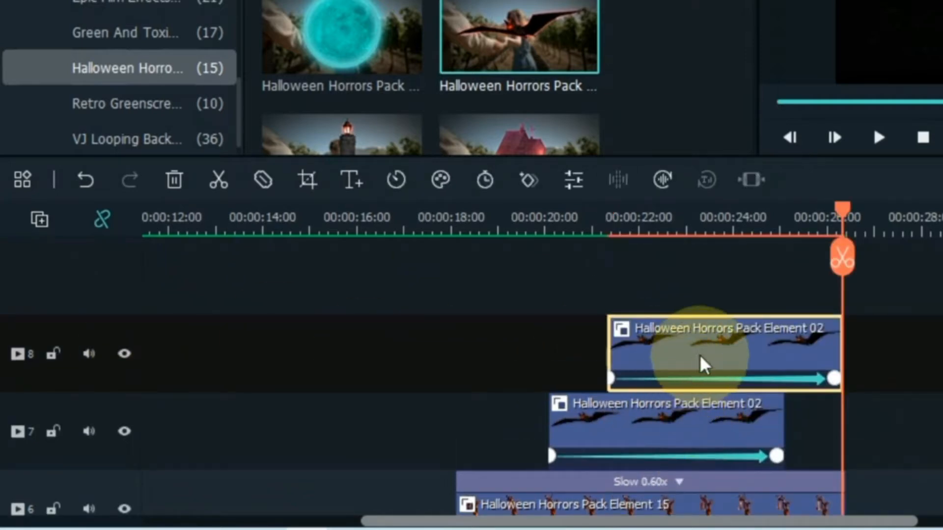
- Reduce the track 8 bat's scale at its first keyframe, set it to 33% at its last keyframe, and preview both bats
double_click(713, 347)
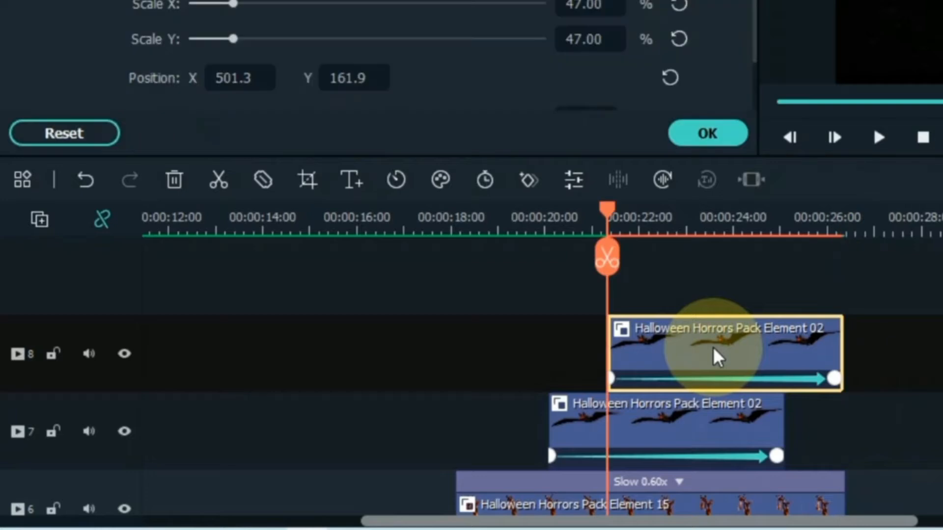
click(614, 381)
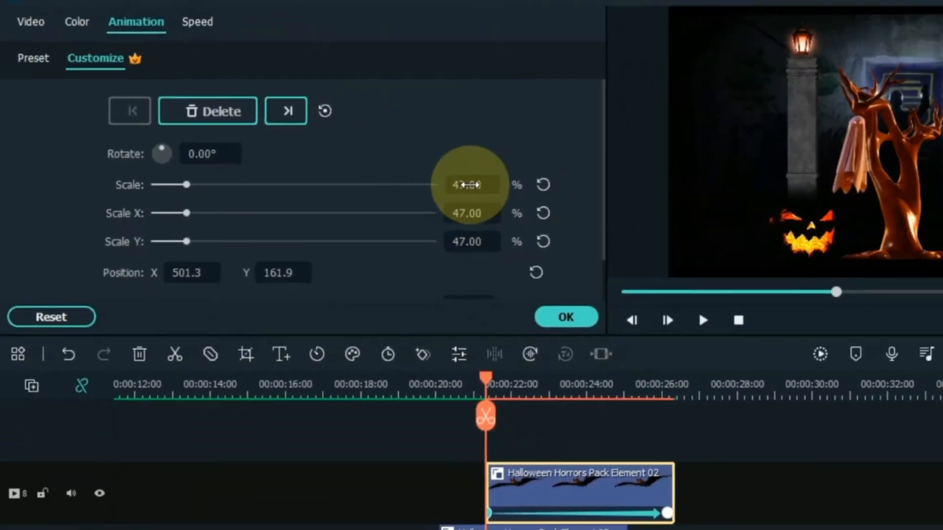
drag(370, 171, 366, 170)
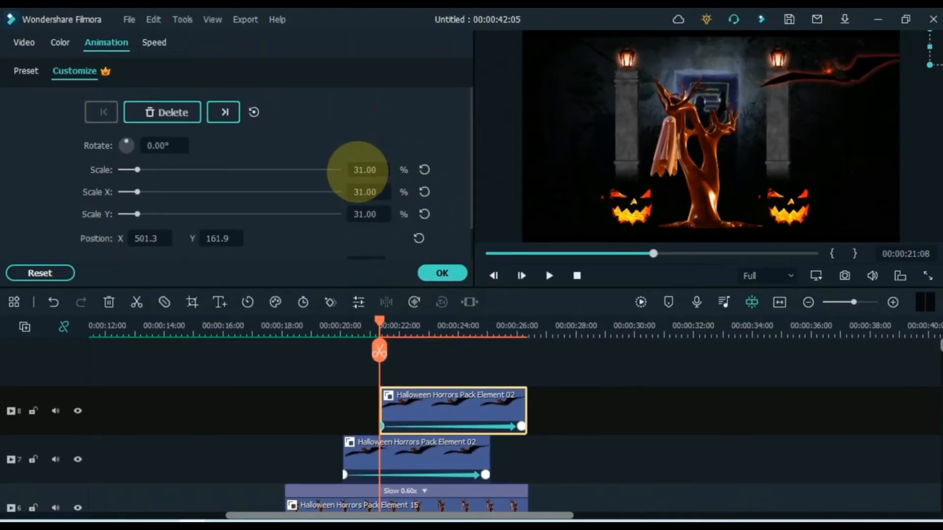
click(522, 427)
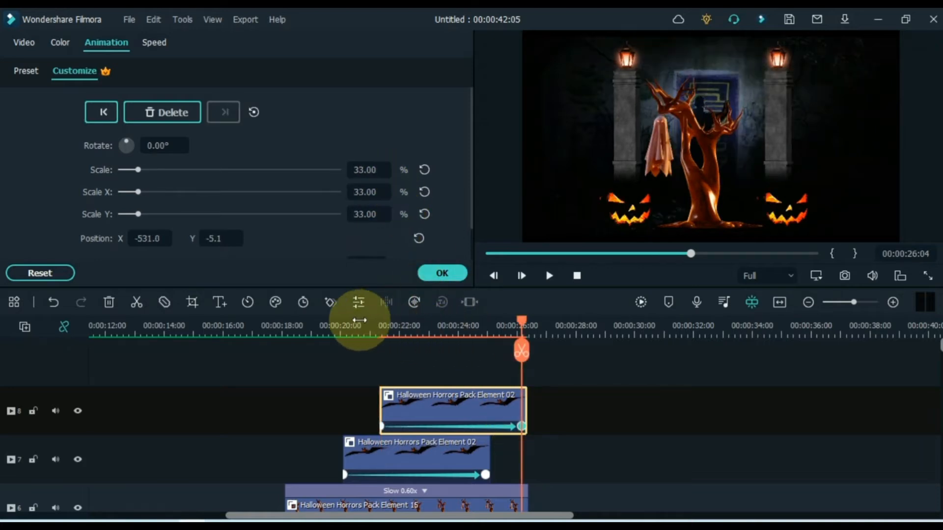
click(452, 402)
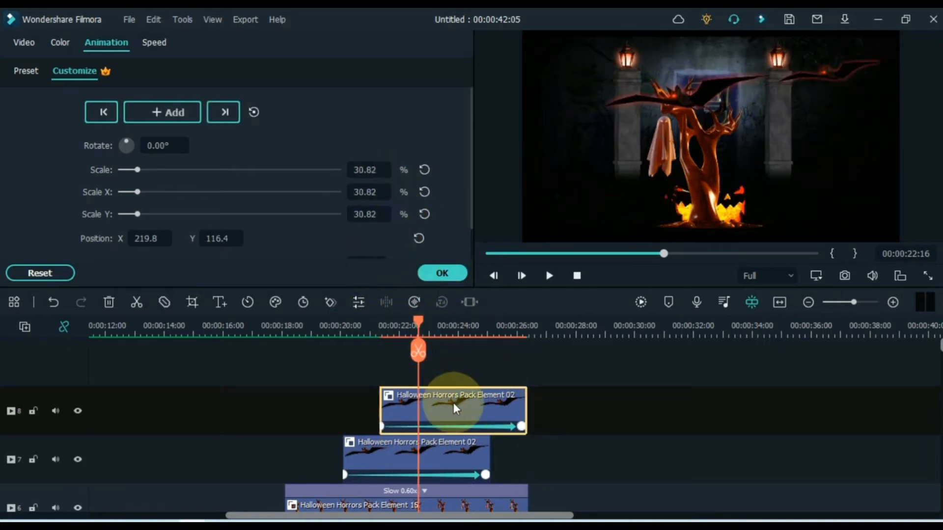
click(365, 334)
key(space)
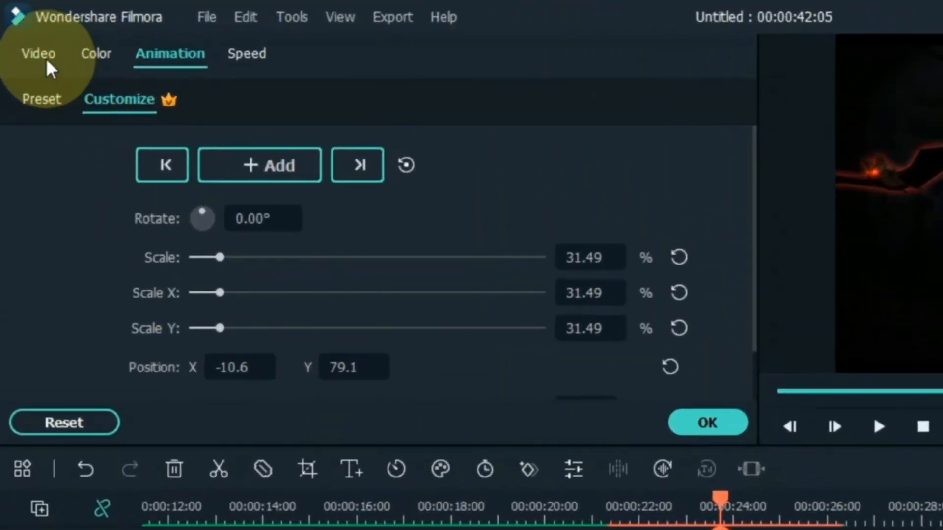
- Set the track 8 bat's blending mode to Darken and preview the two bats crossing the scene
click(47, 62)
click(24, 143)
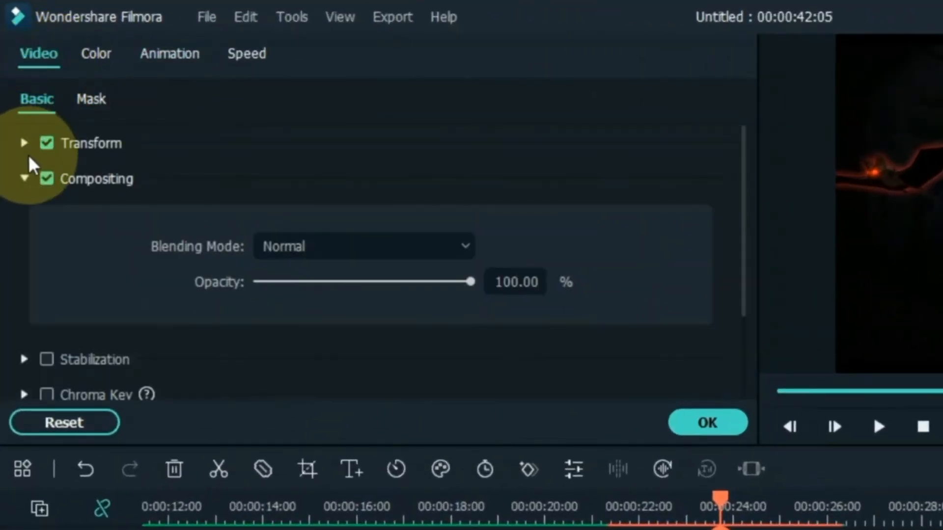
click(364, 248)
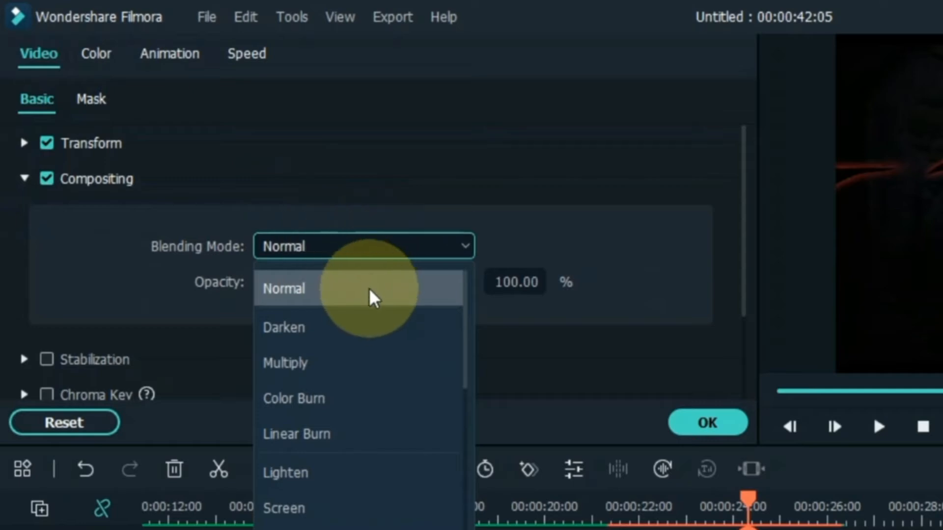
click(364, 334)
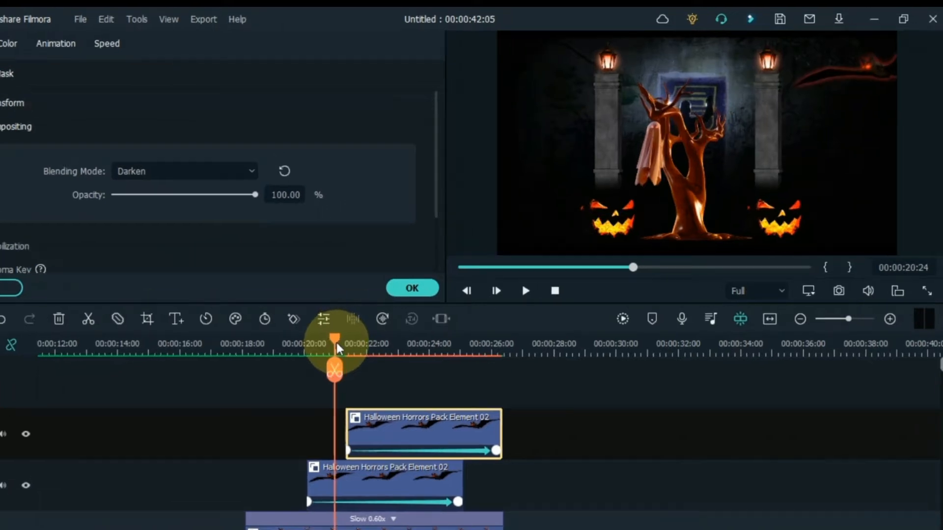
key(space)
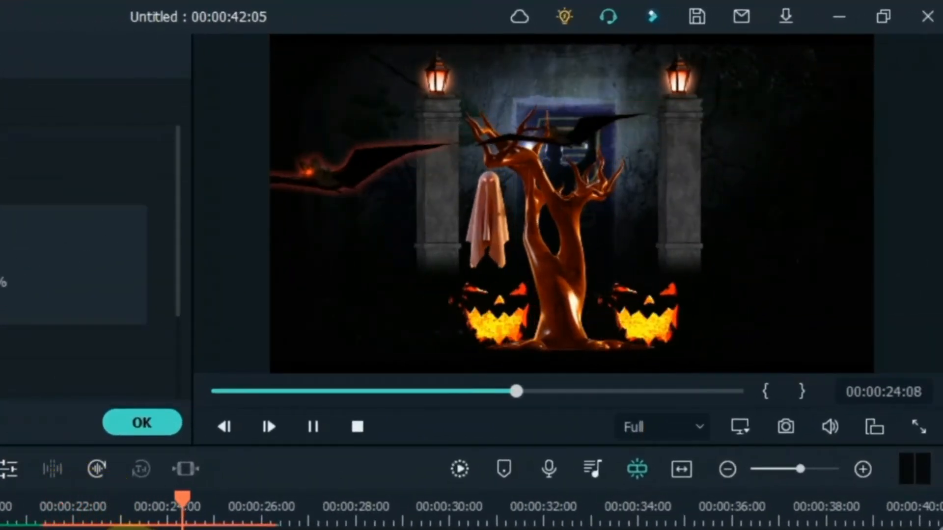
click(312, 426)
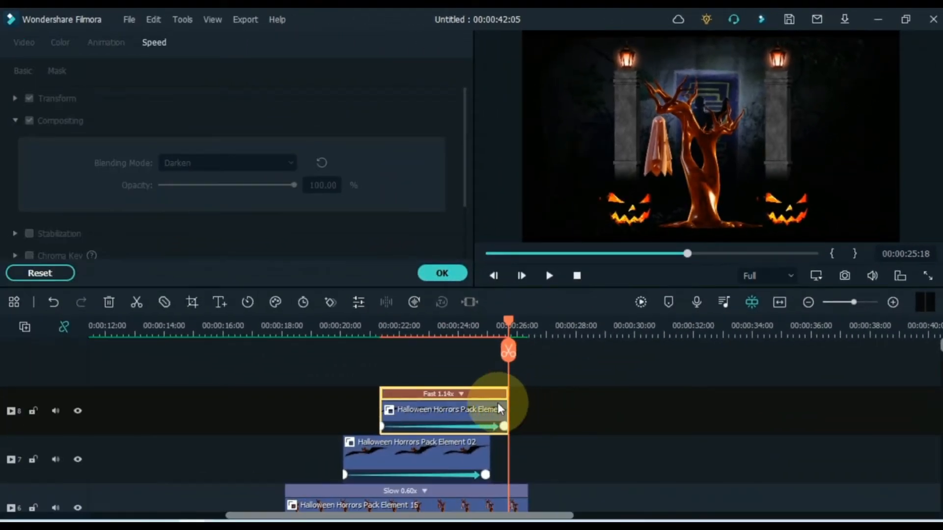
- Speed up the track 8 bat clip to 1.14x, shift it to end with the tree clip, and preview the result
drag(429, 410, 448, 410)
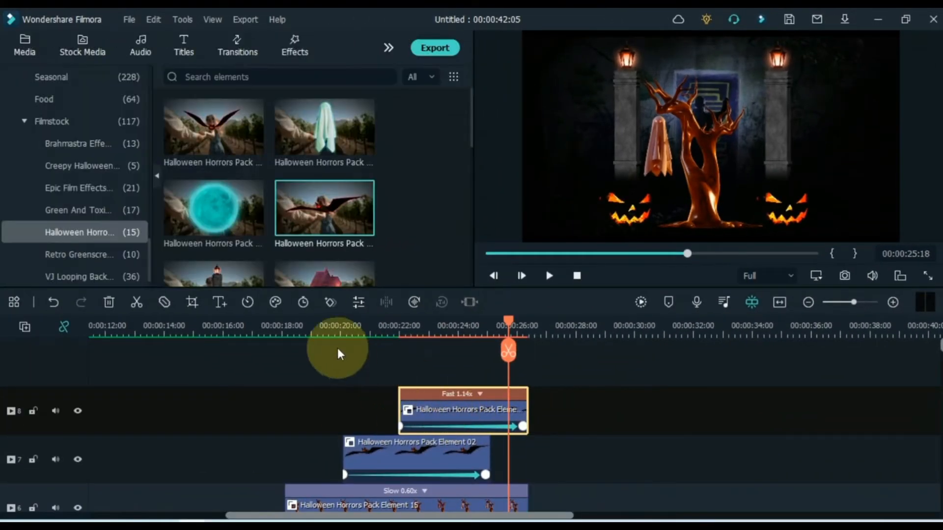
click(333, 329)
click(438, 377)
key(space)
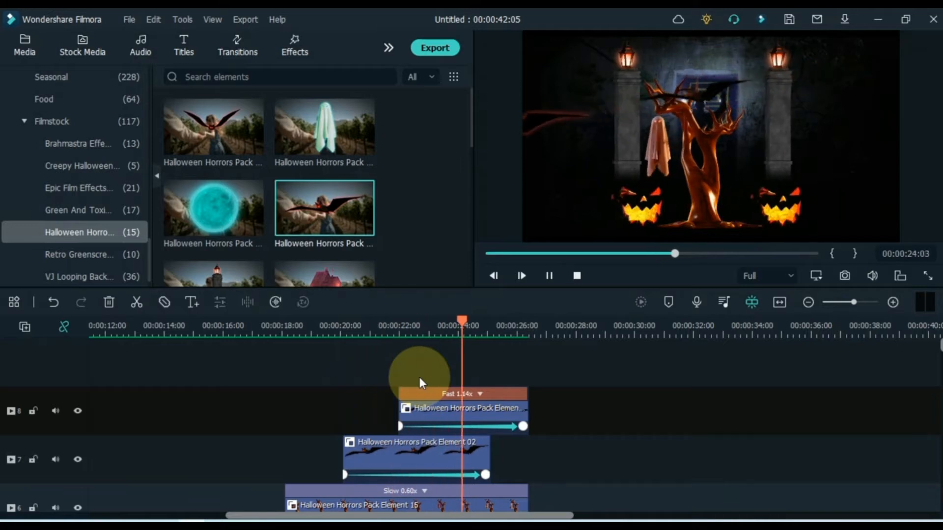
key(space)
- Place the ghost, Halloween Horrors Pack Element 08, on track 2 at 00:00:26:09 above swing clip 04
scroll(568, 437, down, 2)
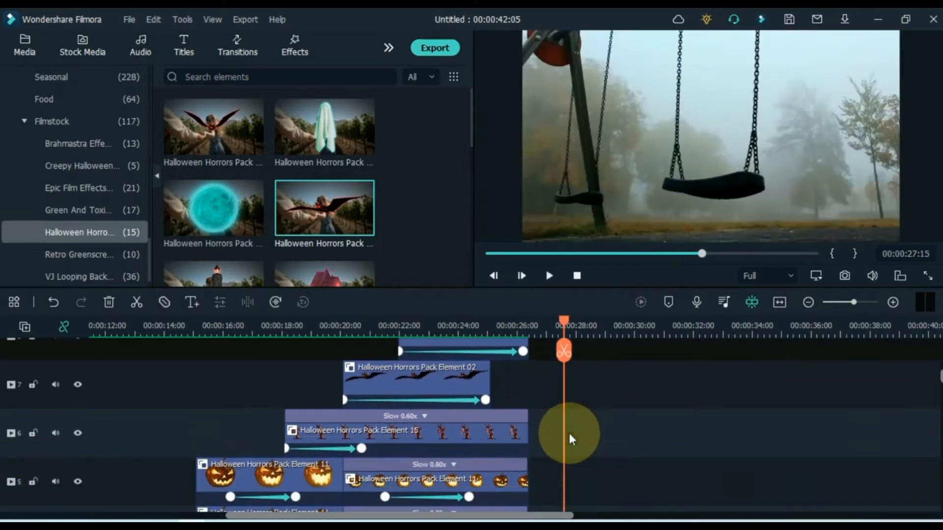
drag(544, 519, 595, 518)
scroll(600, 448, down, 5)
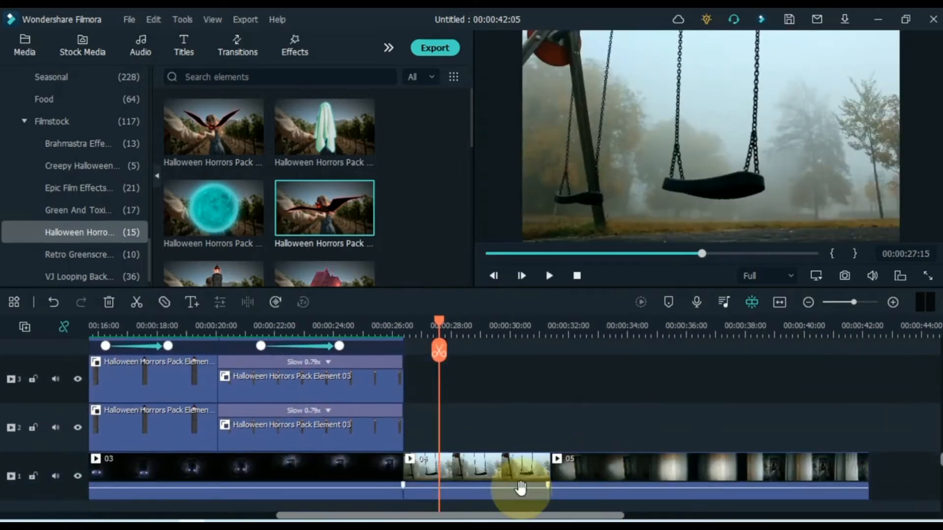
drag(480, 520, 529, 519)
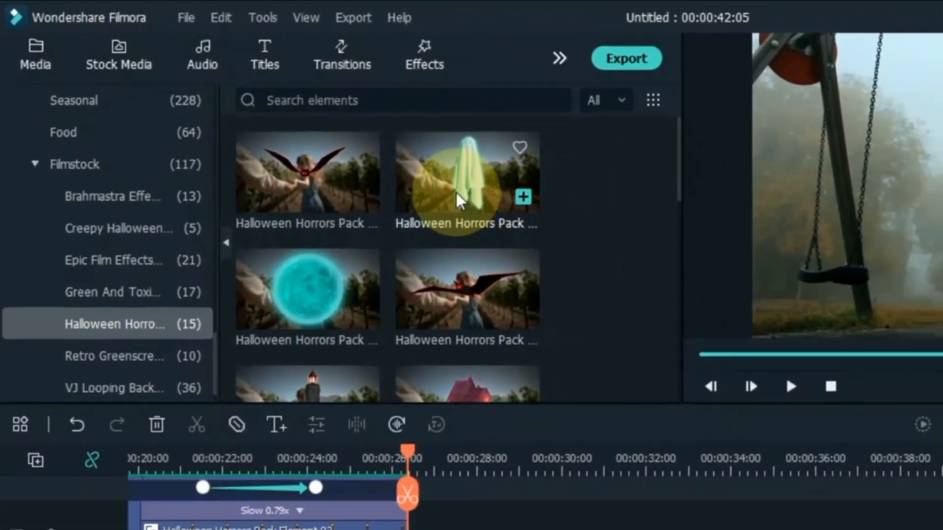
drag(519, 191, 481, 529)
- Scale the ghost to 46% and position it on the swing seat at X 48.9, Y -36.4
double_click(328, 428)
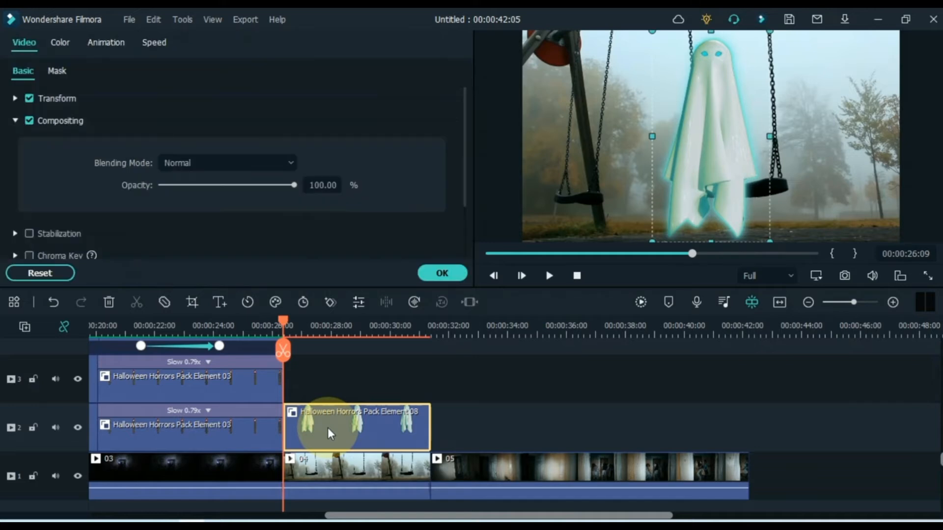
click(15, 97)
drag(329, 187, 318, 188)
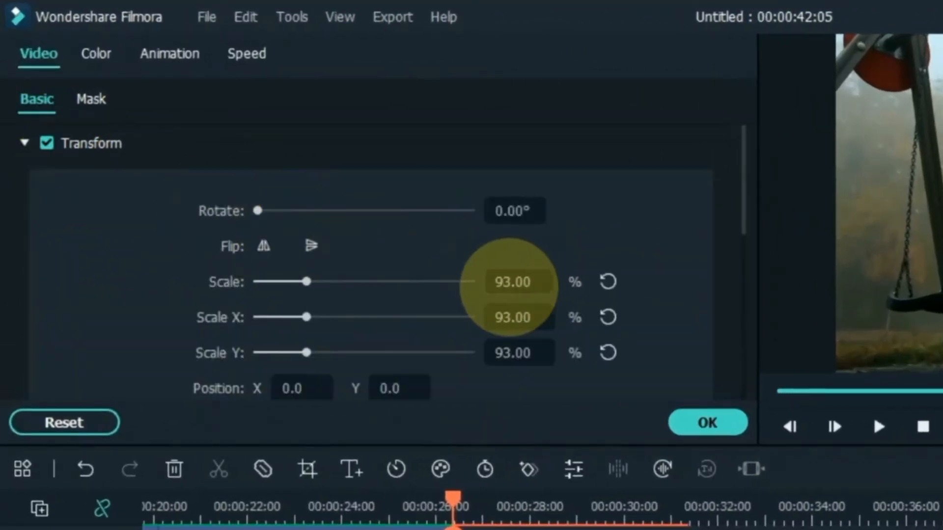
drag(509, 287, 542, 287)
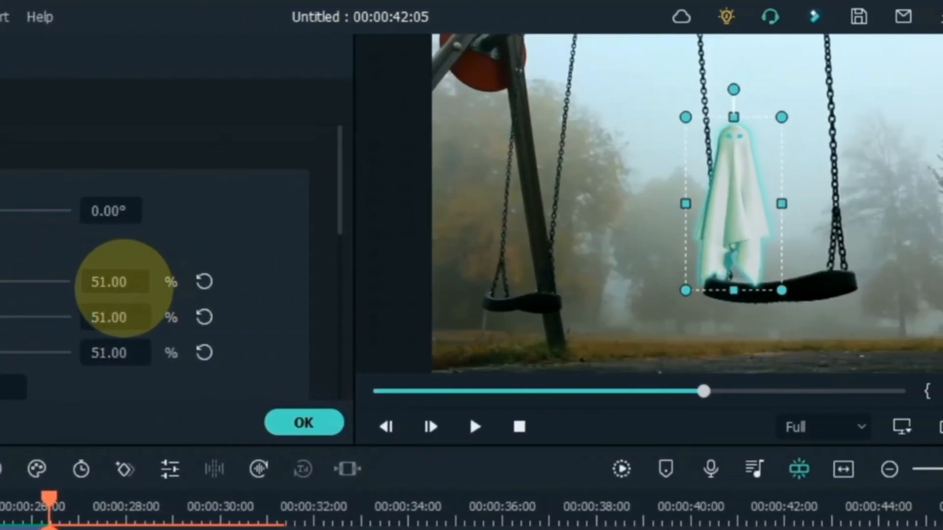
drag(746, 221, 770, 255)
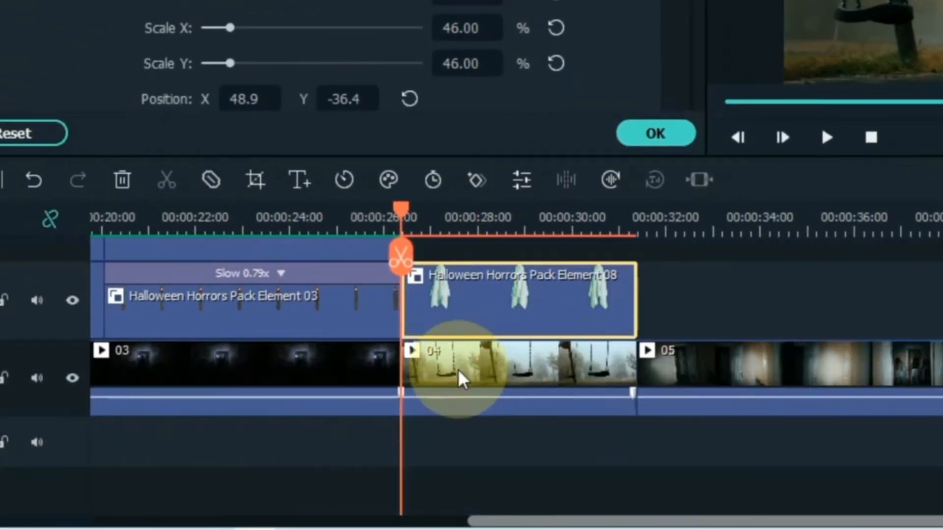
- Enable motion tracking on swing clip 04 and hide the ghost's track 2
click(457, 369)
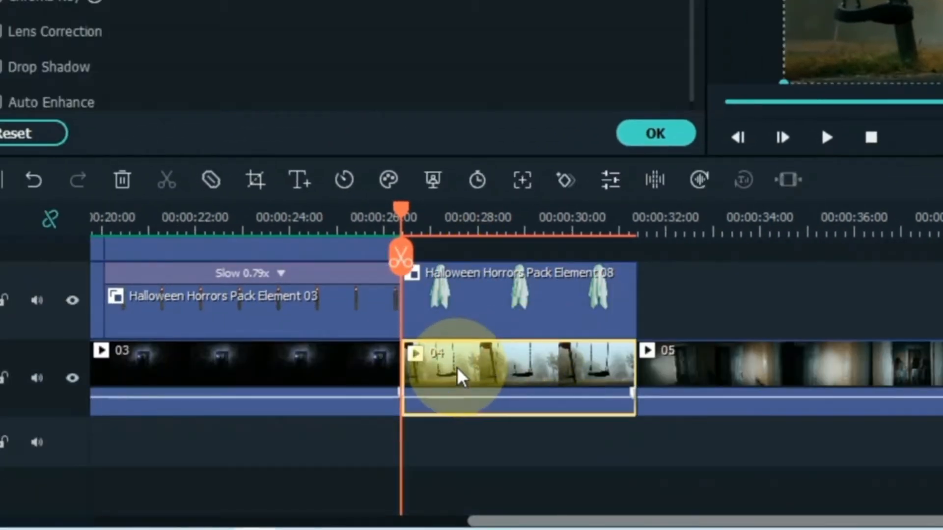
click(522, 181)
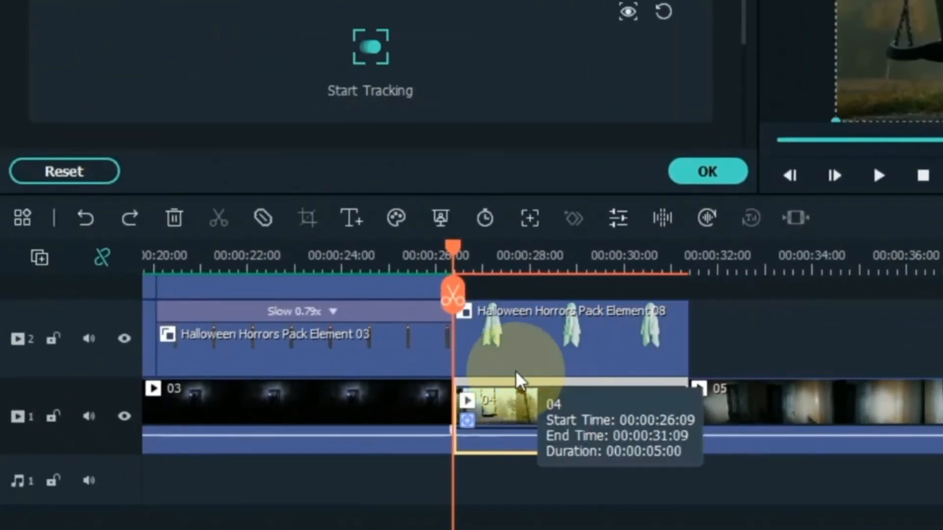
click(124, 338)
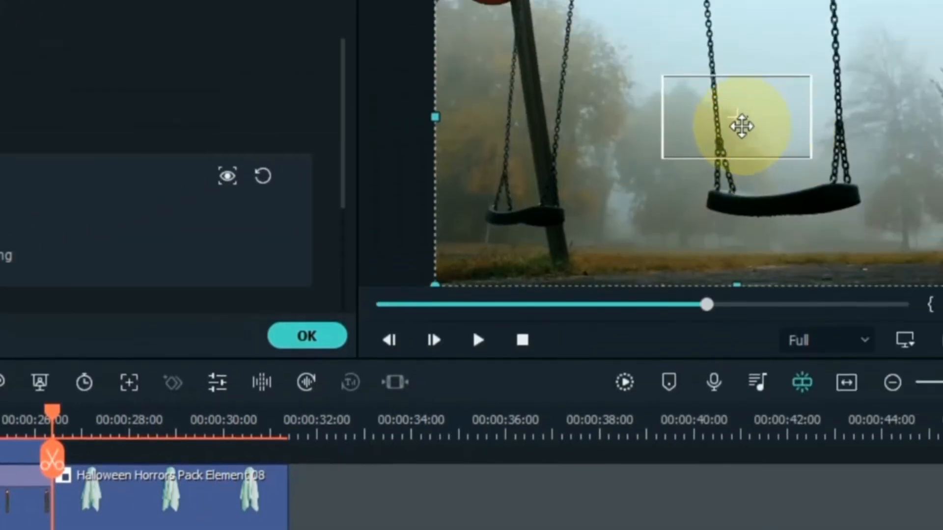
- Fit the tracking box around the left end of the near swing's seat and run the motion tracking
drag(574, 194, 615, 269)
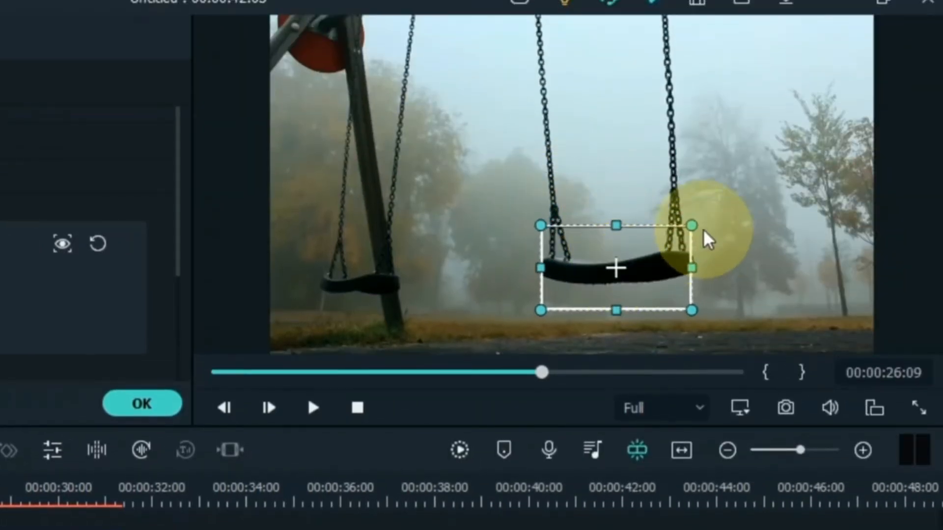
drag(673, 232, 634, 243)
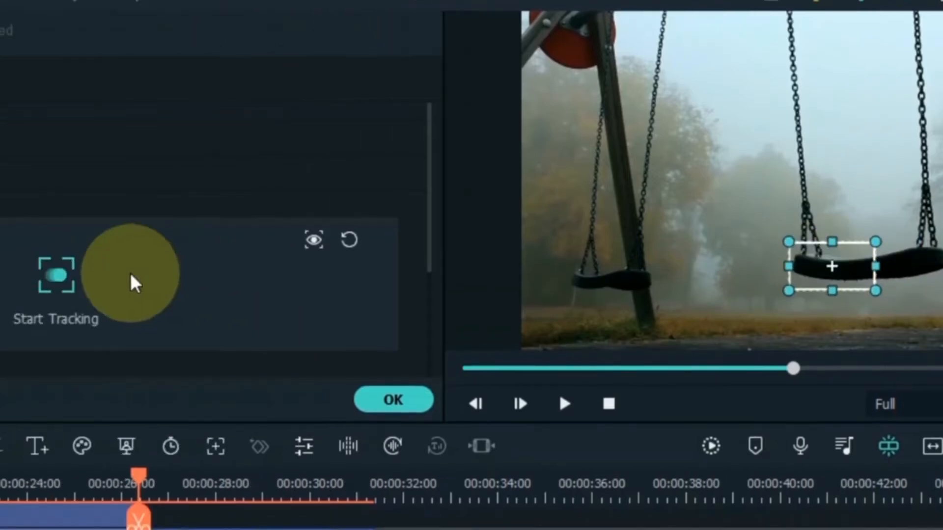
click(57, 275)
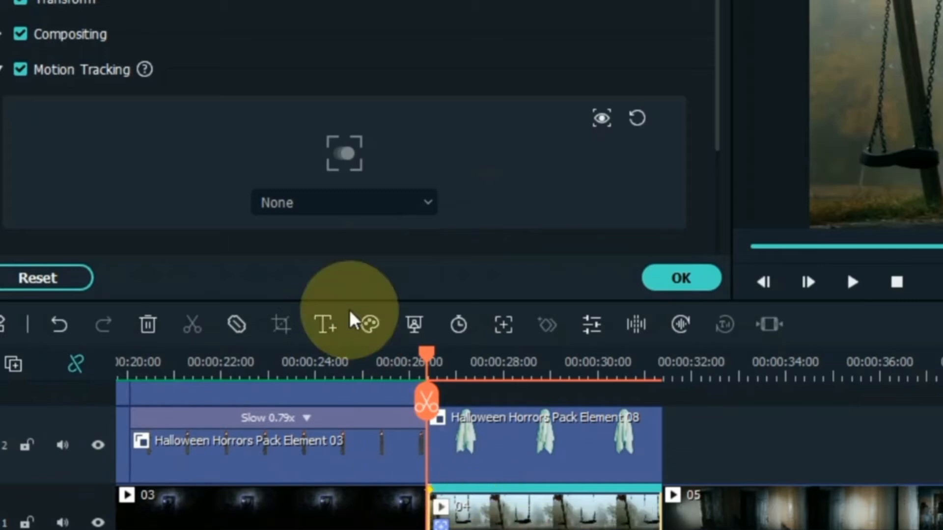
- Link swing clip 04's motion tracking to the ghost, Halloween Horrors Pack Element 08
click(322, 206)
click(342, 281)
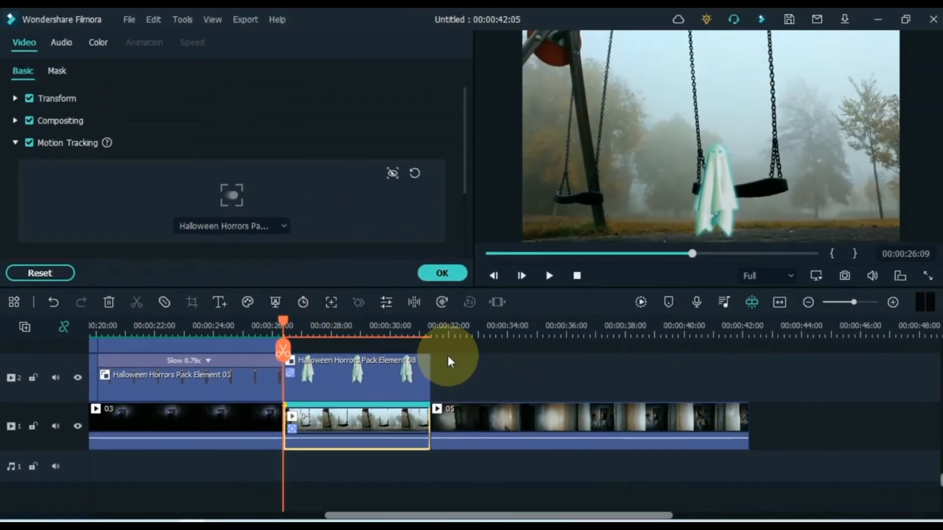
click(696, 403)
- Reposition the tracked ghost closer to the middle of the near swing's seat and play back the tracked motion
double_click(358, 376)
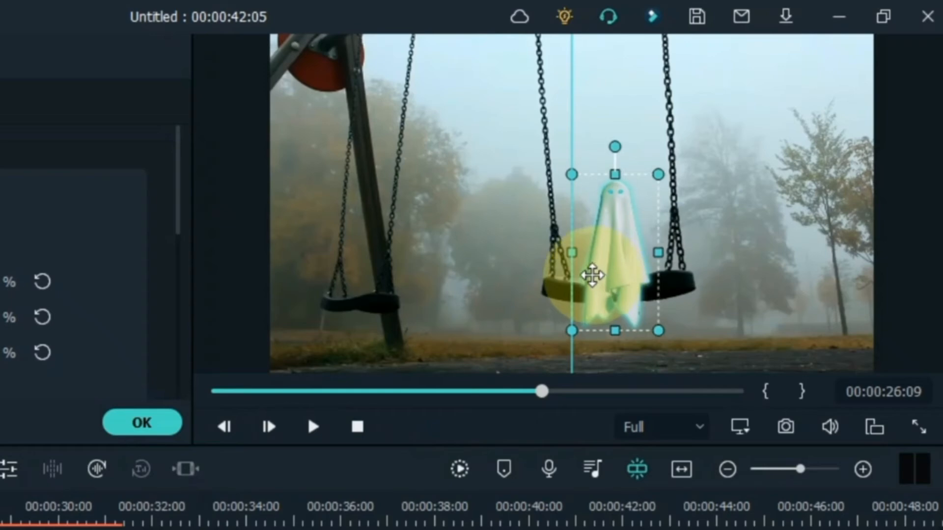
drag(592, 275, 591, 275)
click(157, 529)
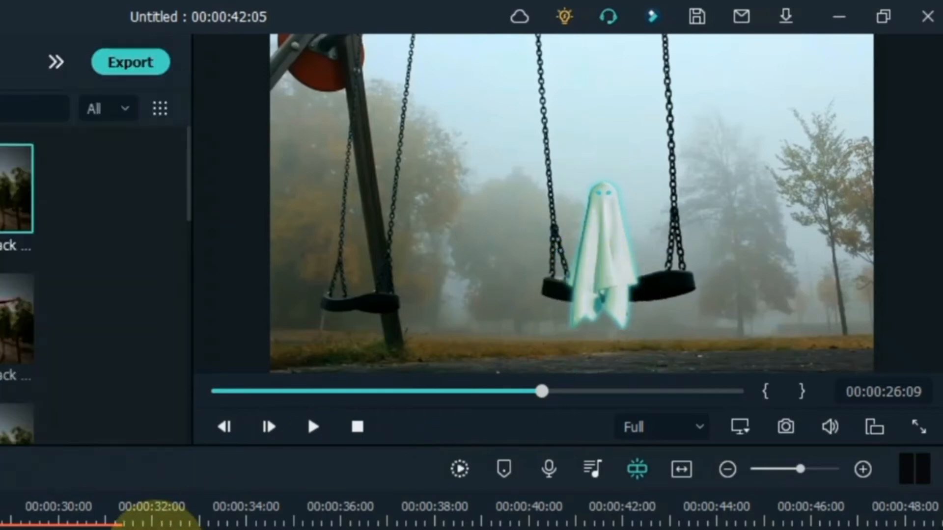
key(space)
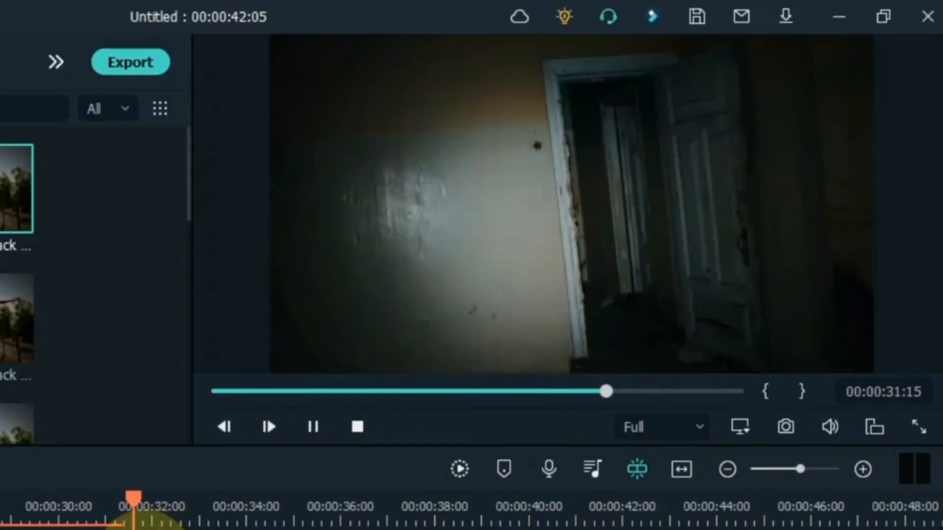
key(space)
- Place Halloween Horrors Pack Overlay 02 on track 3 at 00:00:26:09, covering the ghost and swing clip 04
click(296, 334)
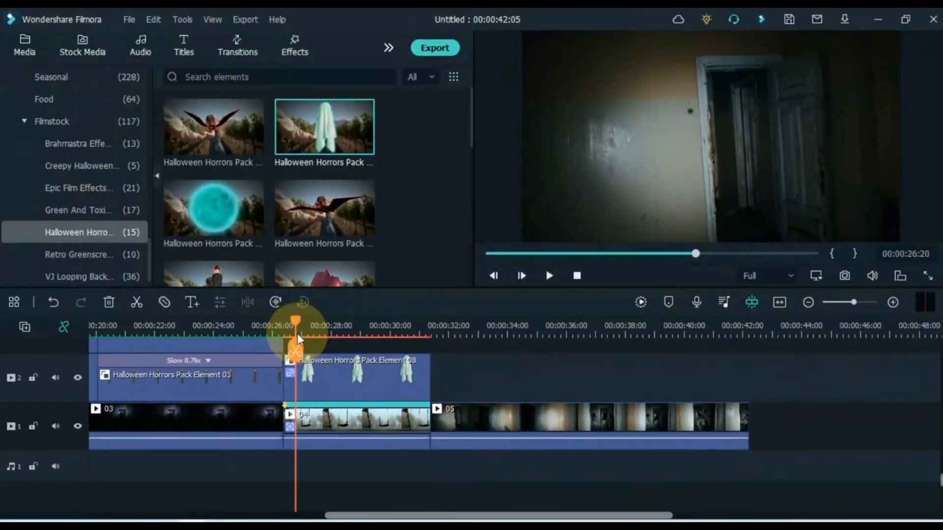
scroll(338, 384, up, 1)
key(Up)
click(296, 45)
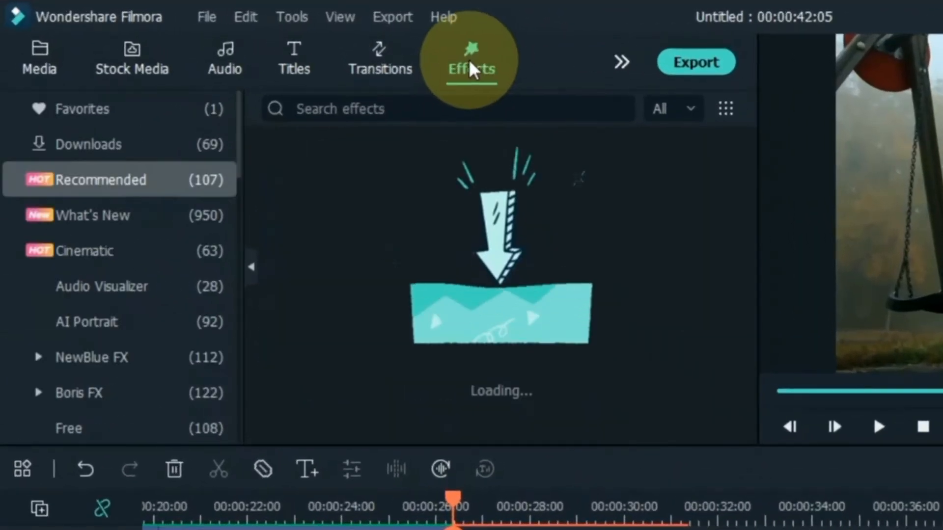
scroll(157, 330, down, 10)
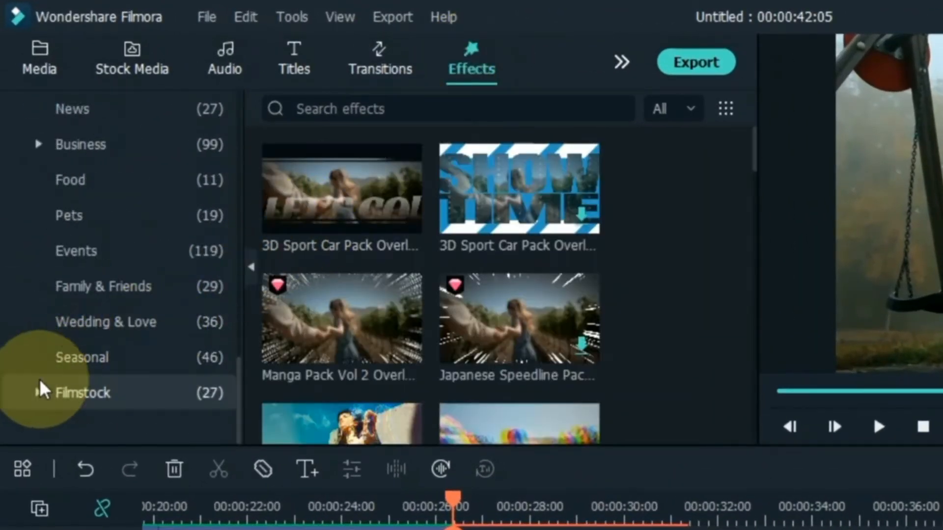
click(59, 391)
scroll(156, 404, down, 3)
scroll(156, 405, down, 1)
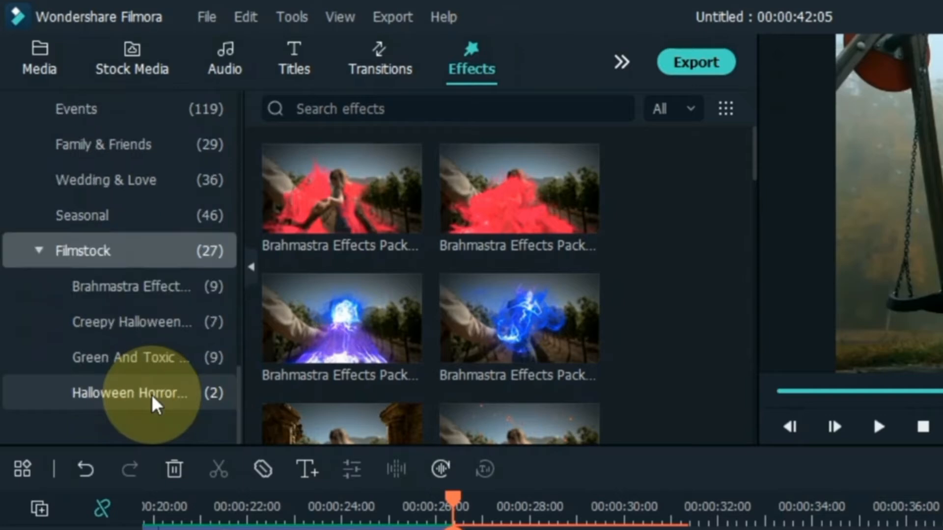
click(155, 403)
drag(265, 242, 479, 405)
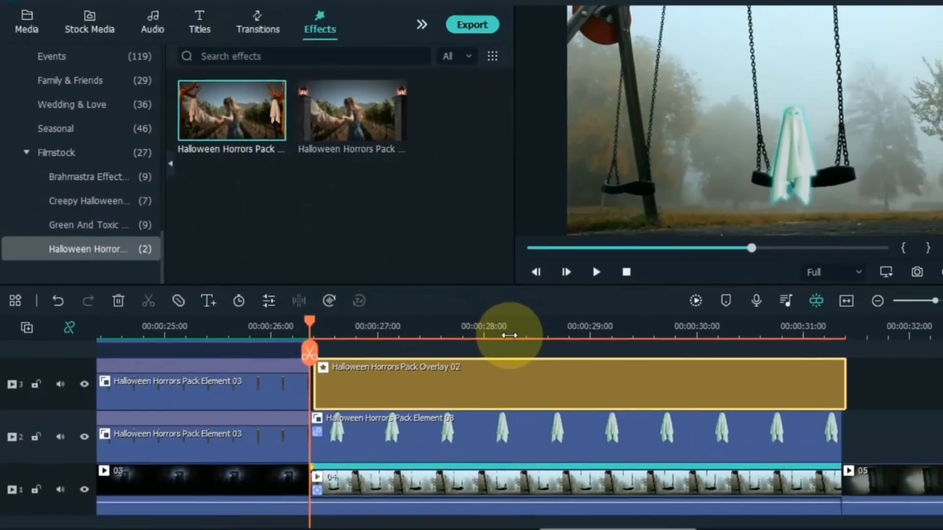
scroll(392, 326, down, 5)
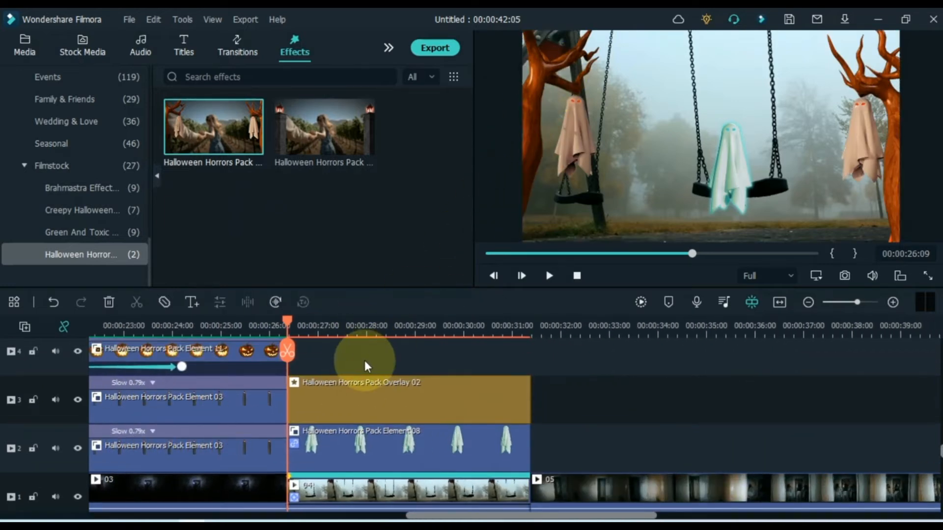
- Play back the swing scene with the ghost and tree overlay through to the start of clip 05
key(space)
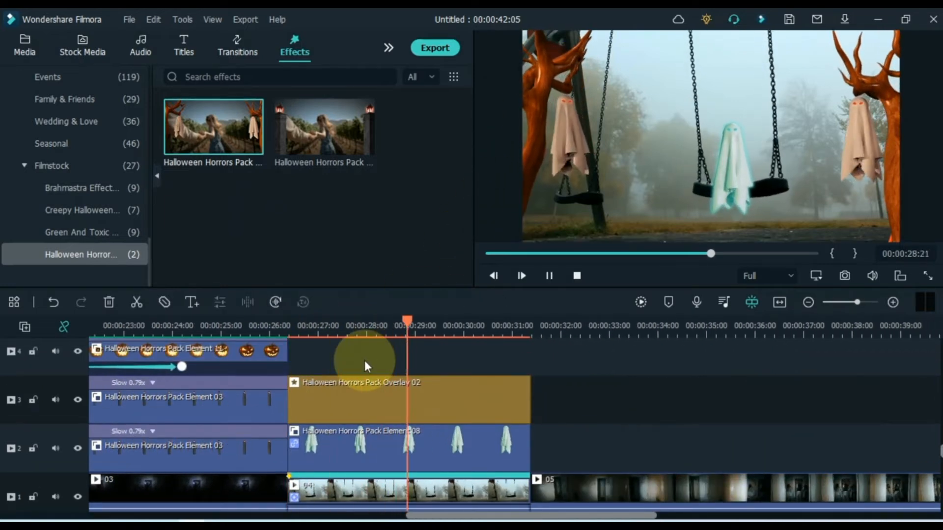
drag(487, 514, 581, 510)
key(space)
- Place Creepy Halloween Pack Overlay 06 on track 2 at 00:00:31:09 above clip 05 and preview it
key(Up)
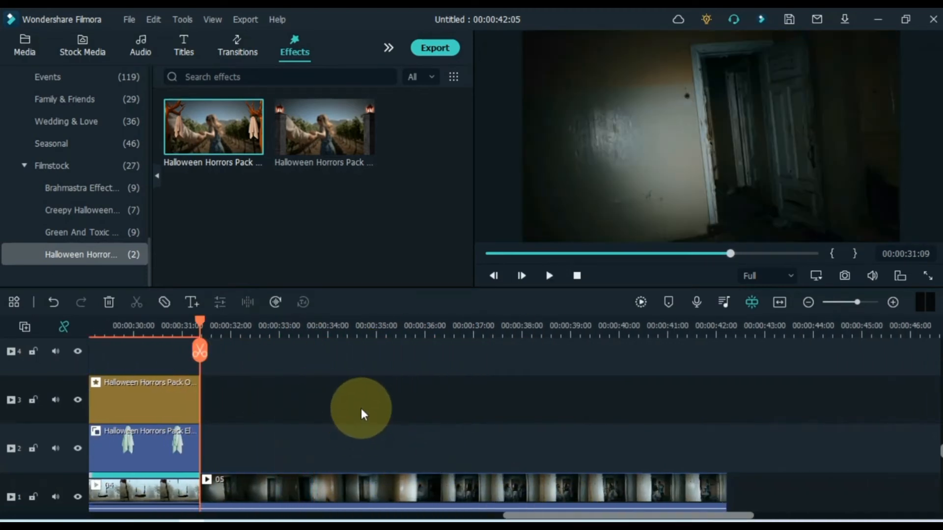
click(91, 208)
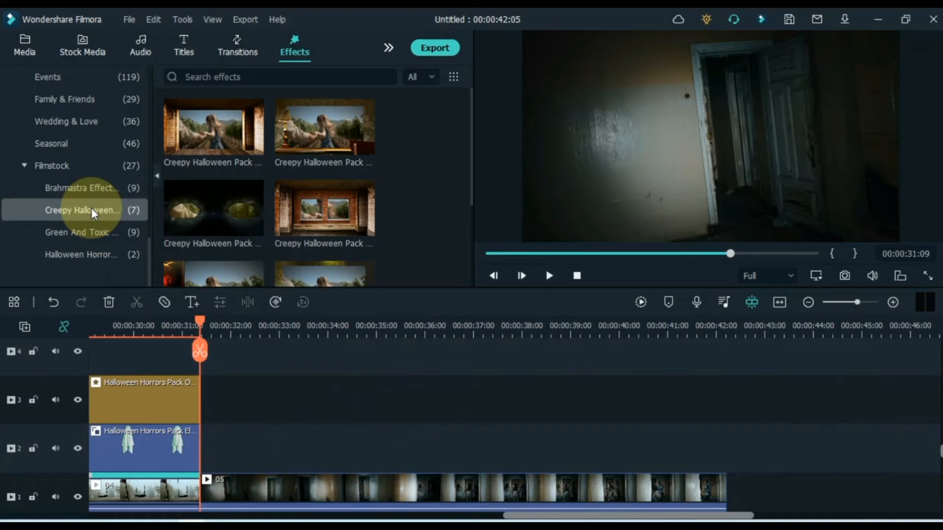
drag(214, 209, 210, 447)
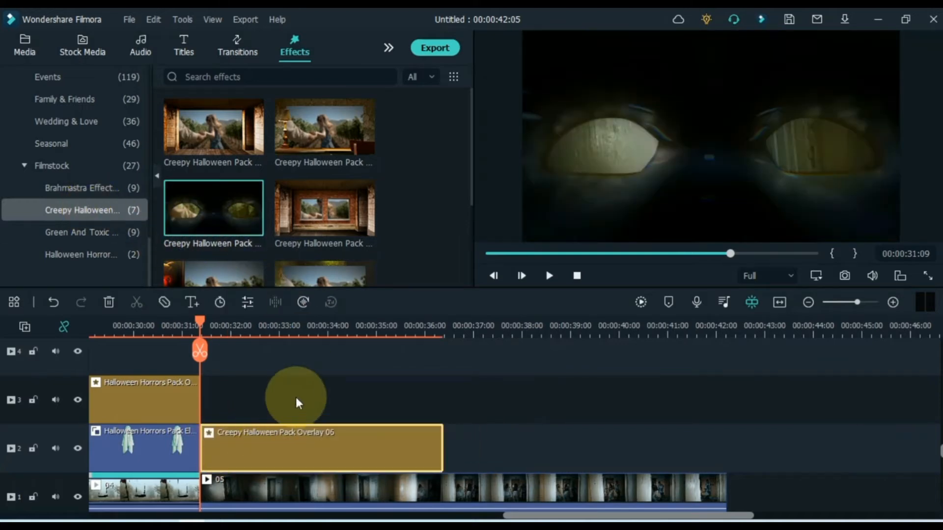
click(296, 396)
key(space)
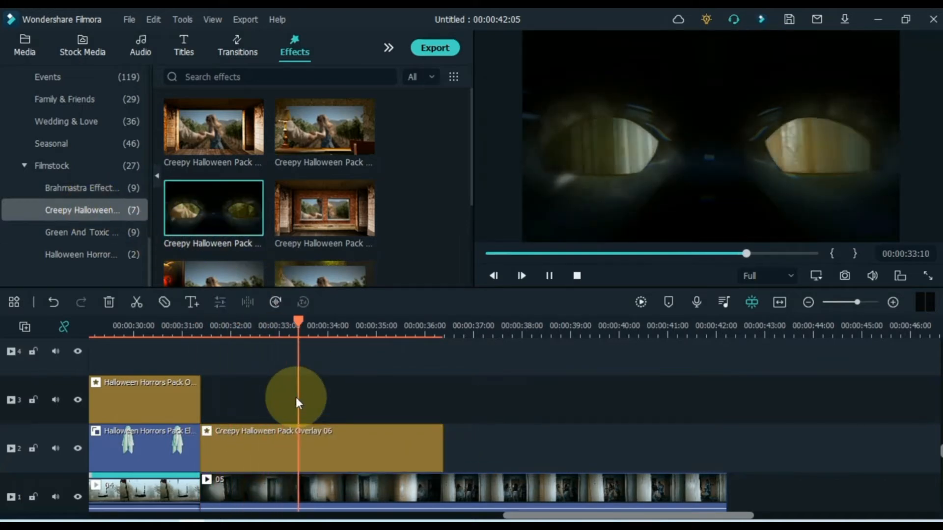
key(space)
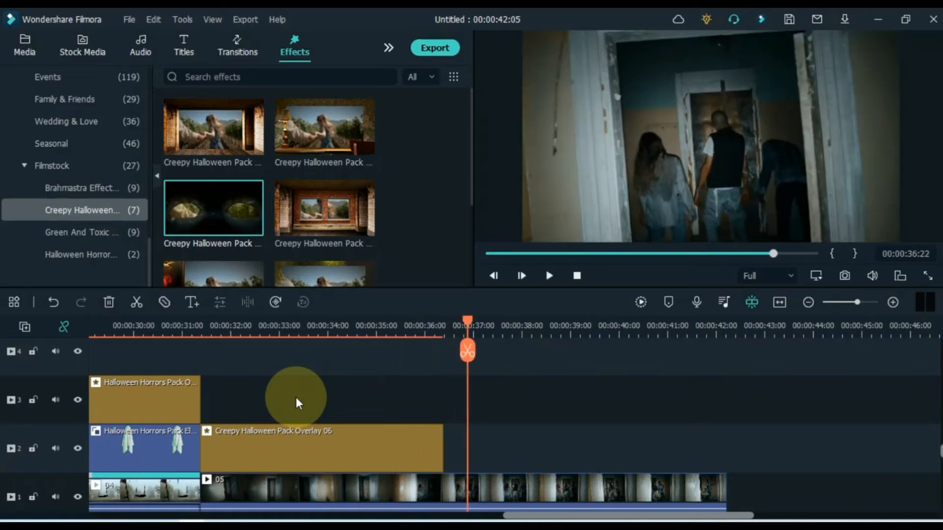
- Place Creepy Halloween Pack Overlay 01 on track 2 directly after Overlay 06 and extend it to the end of clip 05
scroll(417, 179, down, 3)
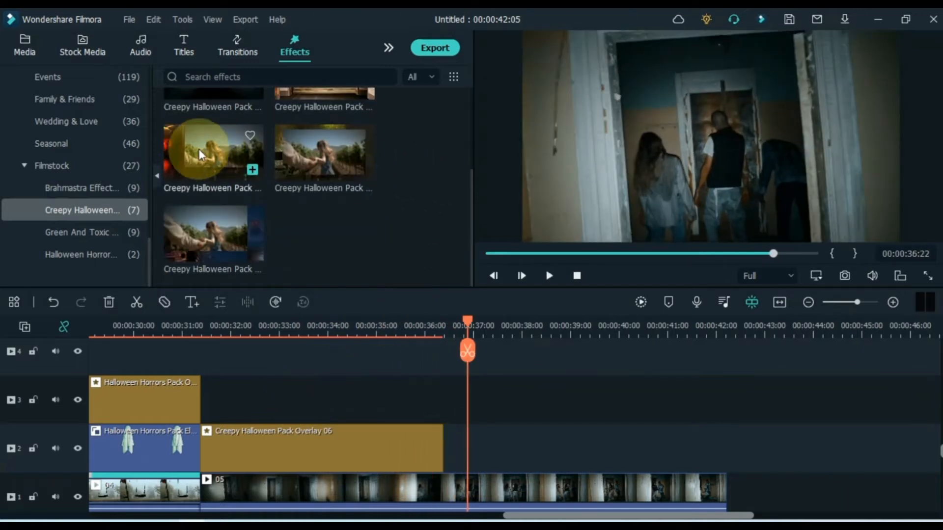
drag(199, 149, 448, 436)
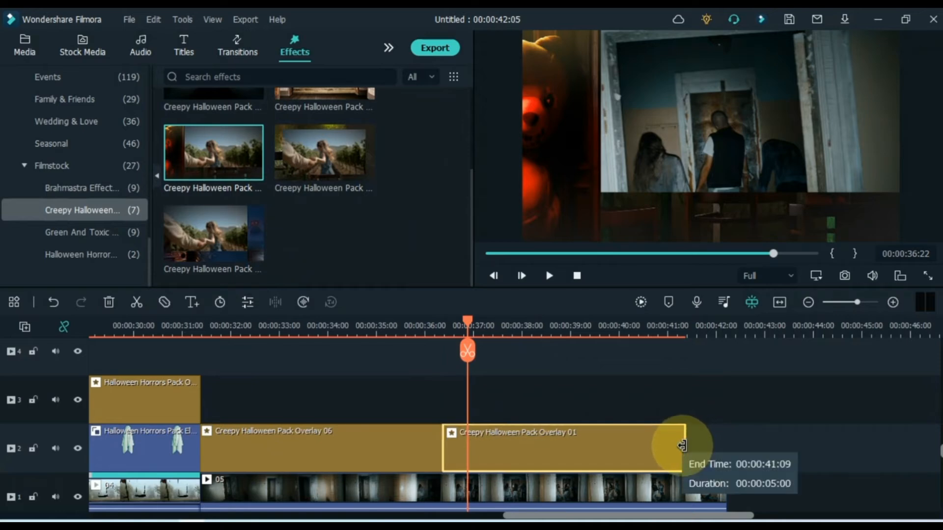
drag(682, 445, 726, 446)
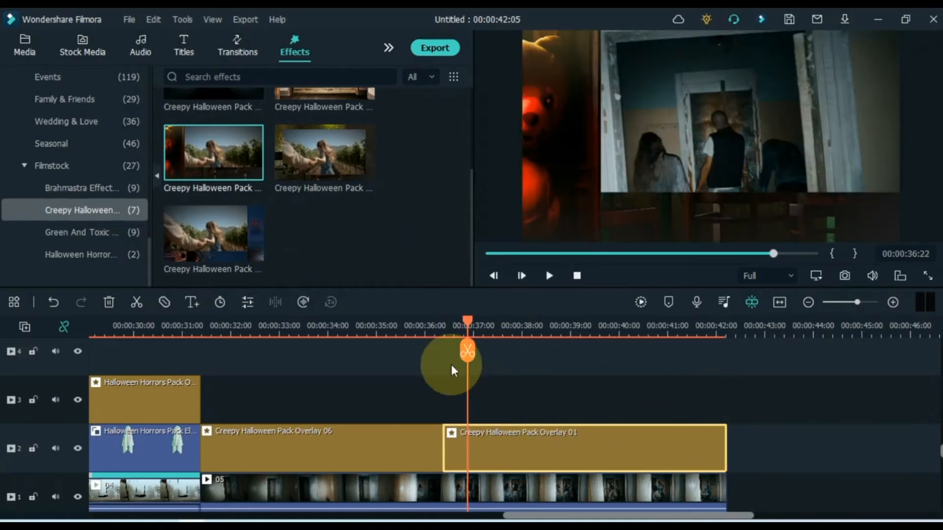
- Add a custom animation keyframe to clip 05 at 00:00:36:09, where Overlay 01 begins
scroll(507, 381, down, 1)
key(Down)
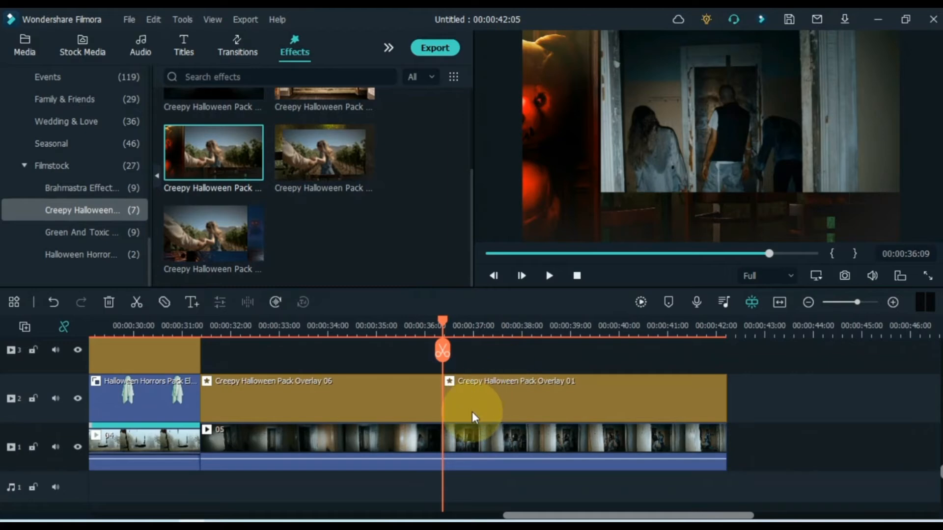
double_click(467, 440)
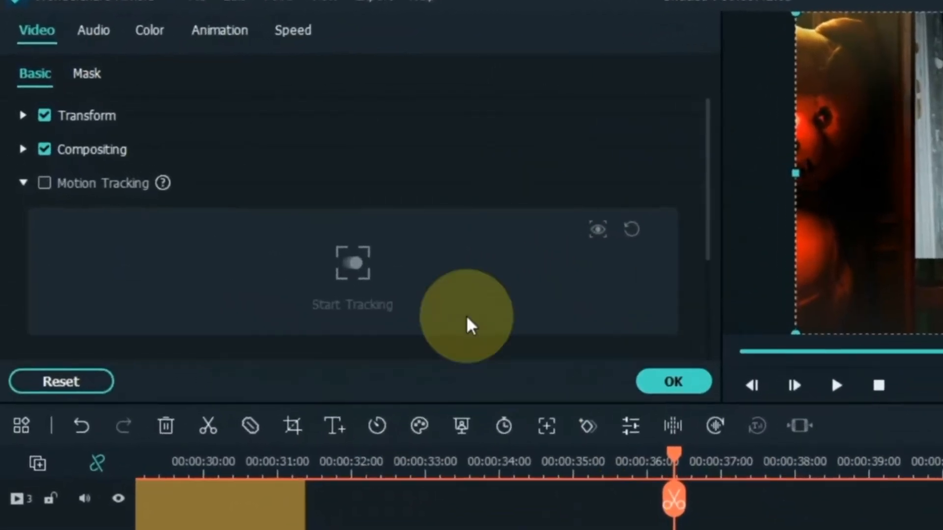
click(218, 30)
click(123, 73)
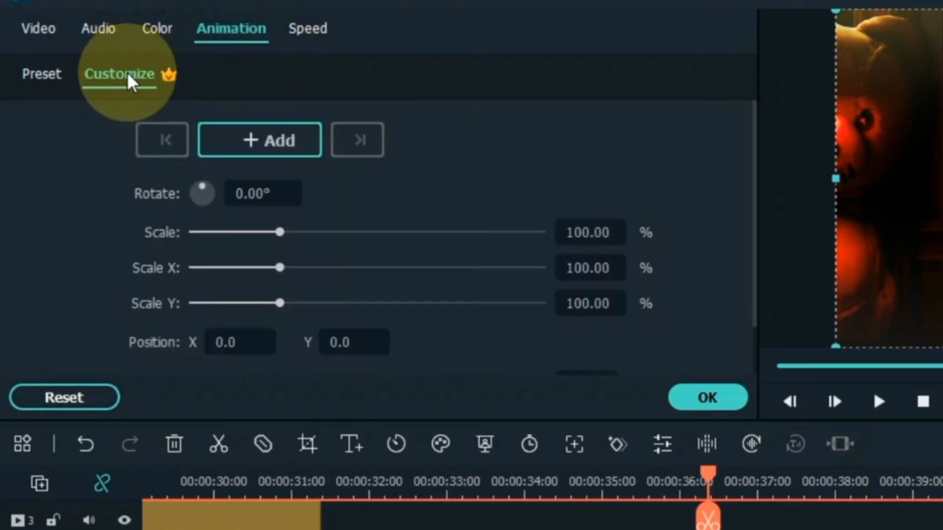
click(270, 140)
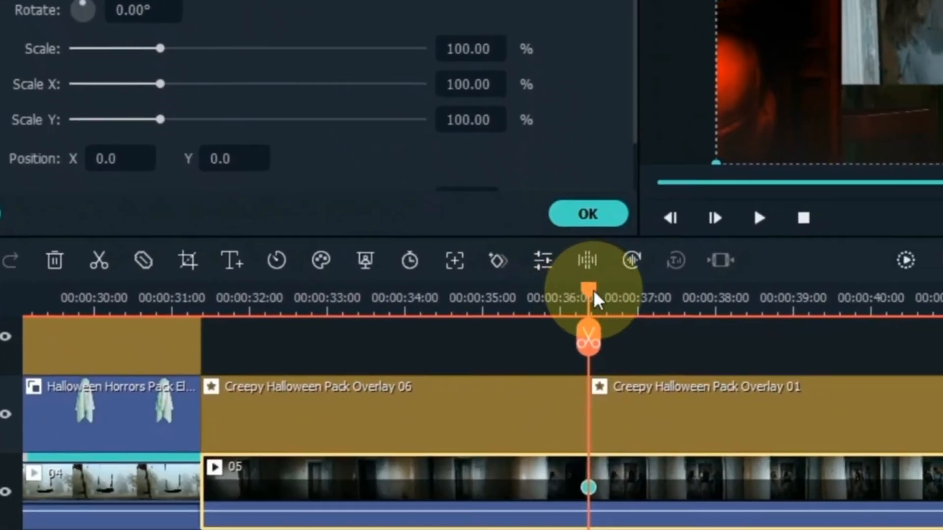
- At 00:00:36:21, shrink clip 05 to 79.78% to fit the overlay's opening and preview the animation
drag(709, 483, 745, 483)
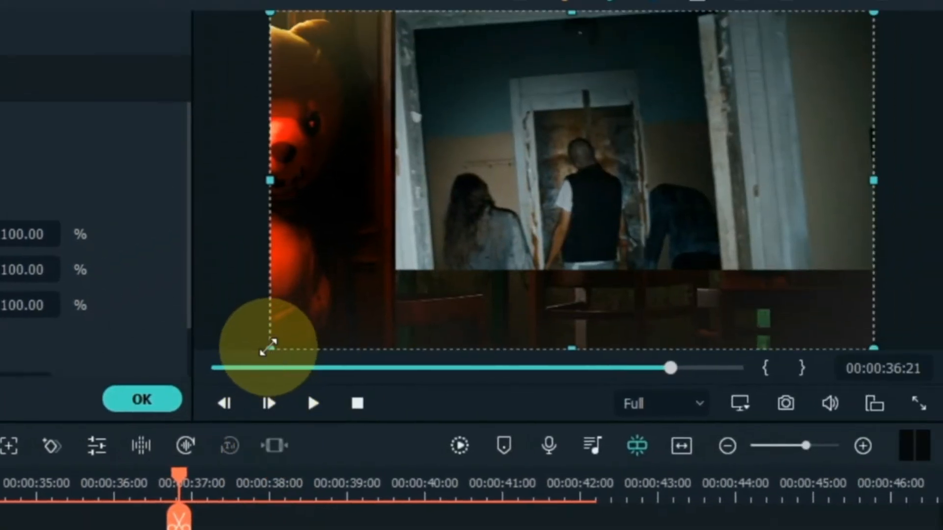
drag(269, 347, 389, 278)
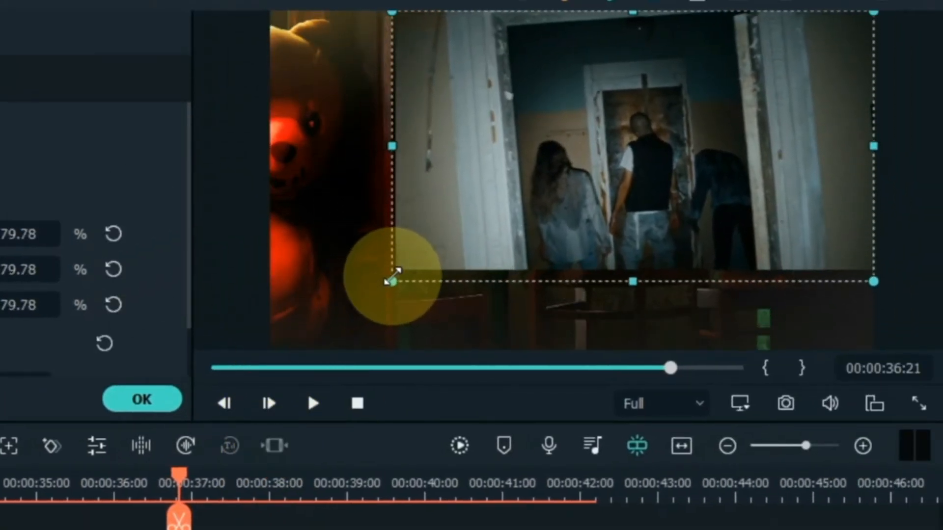
click(70, 486)
key(space)
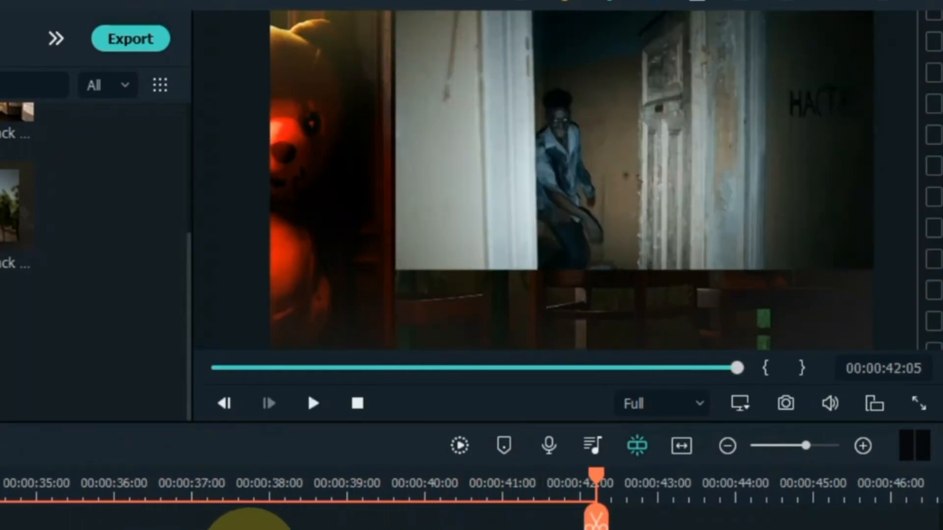
- Apply the bat transition from the Halloween Horrors pack to the start of the first Creepy Halloween element on track 2
click(681, 445)
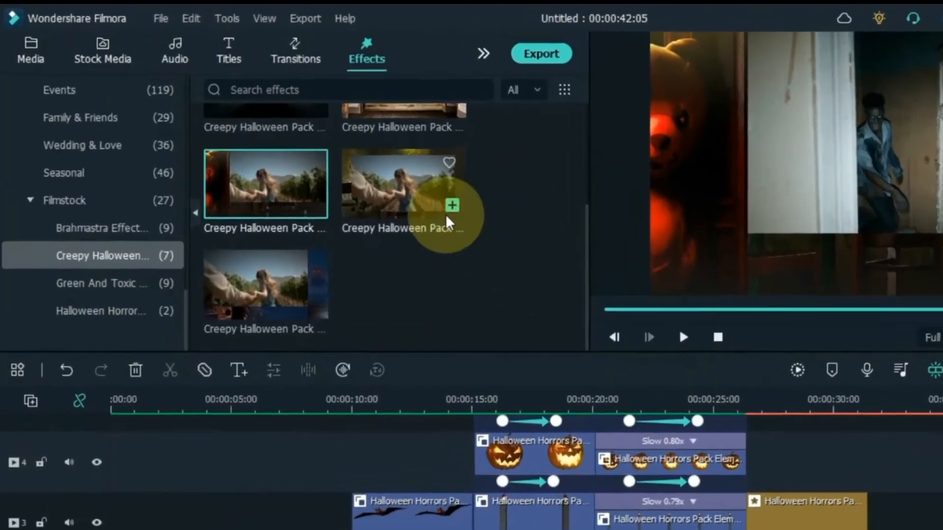
click(237, 47)
scroll(105, 316, down, 8)
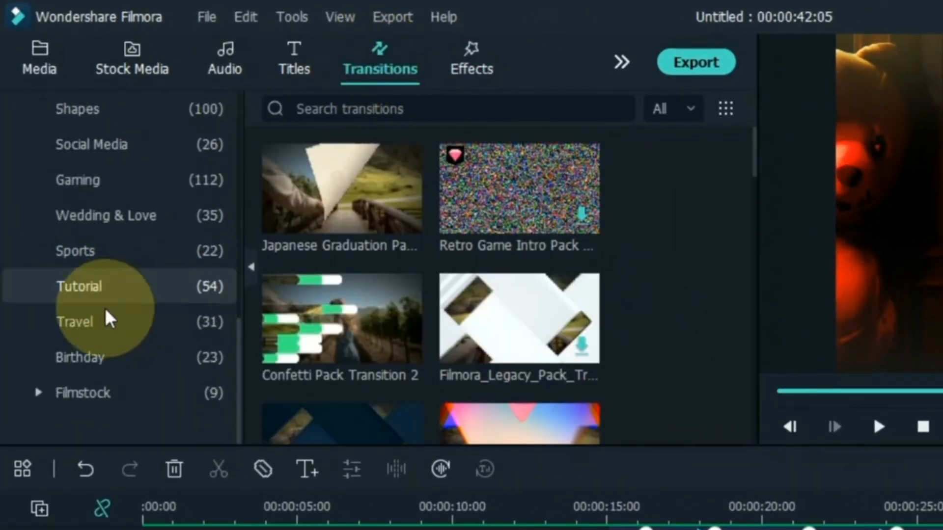
click(31, 393)
scroll(73, 397, down, 3)
click(73, 396)
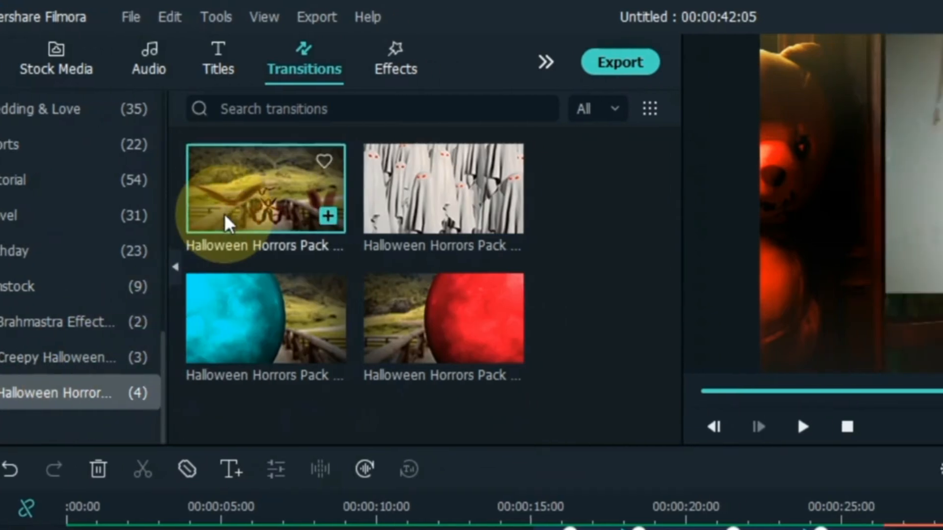
click(225, 216)
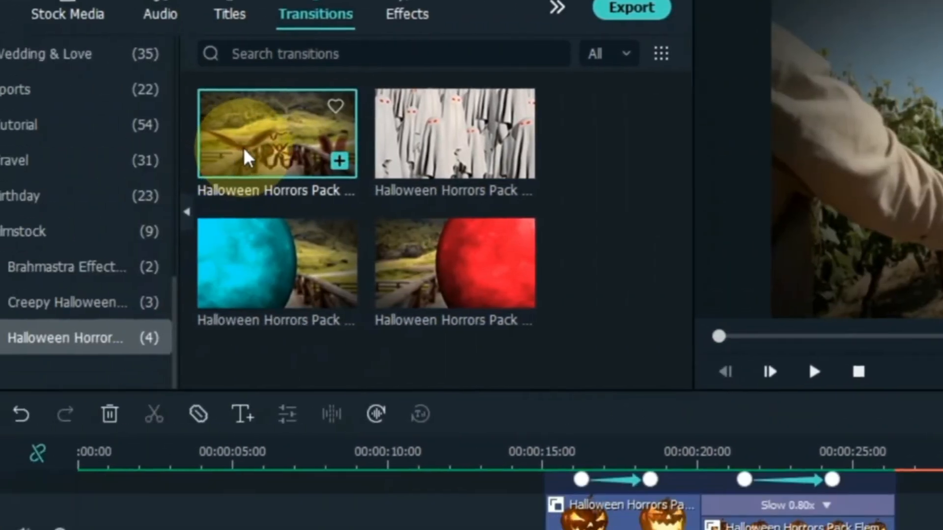
drag(243, 150, 123, 418)
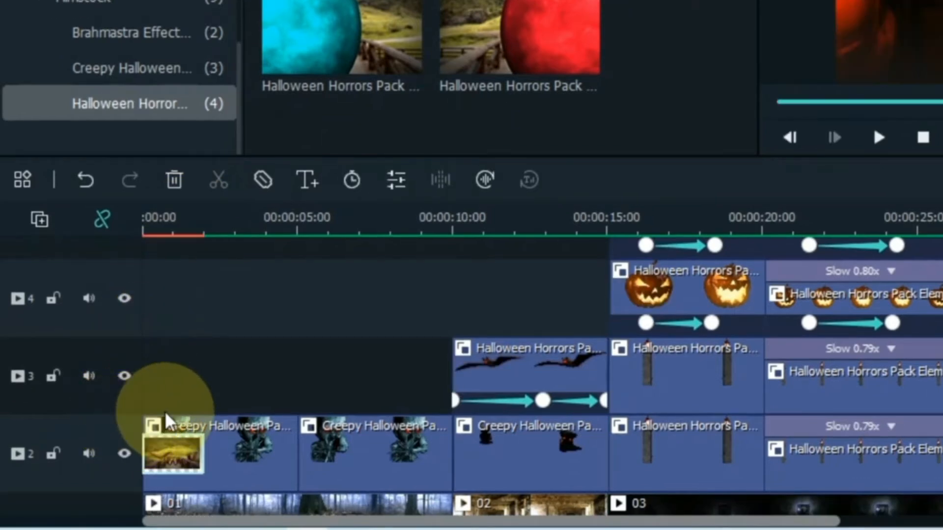
- Play back the opening forest scene to check the bat transition and jump ahead to near the end of clip 01
scroll(167, 385, down, 2)
scroll(185, 315, up, 1)
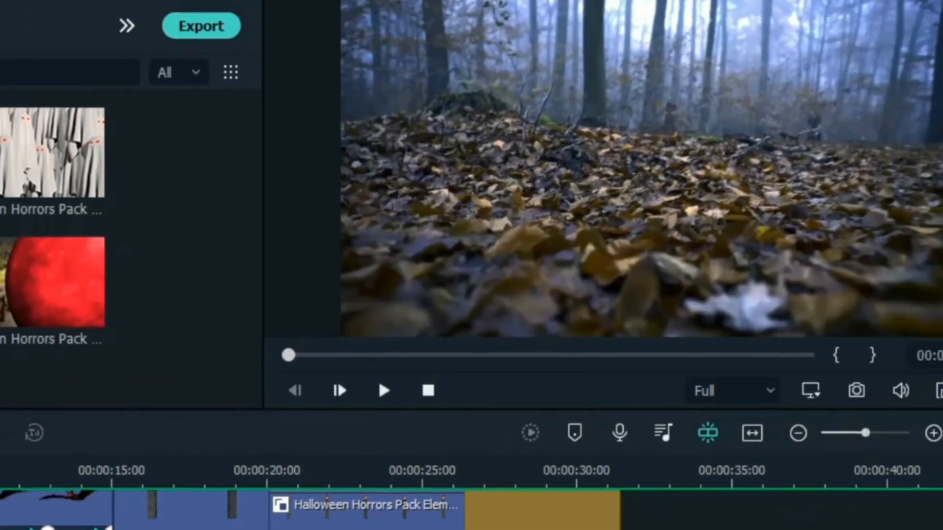
key(space)
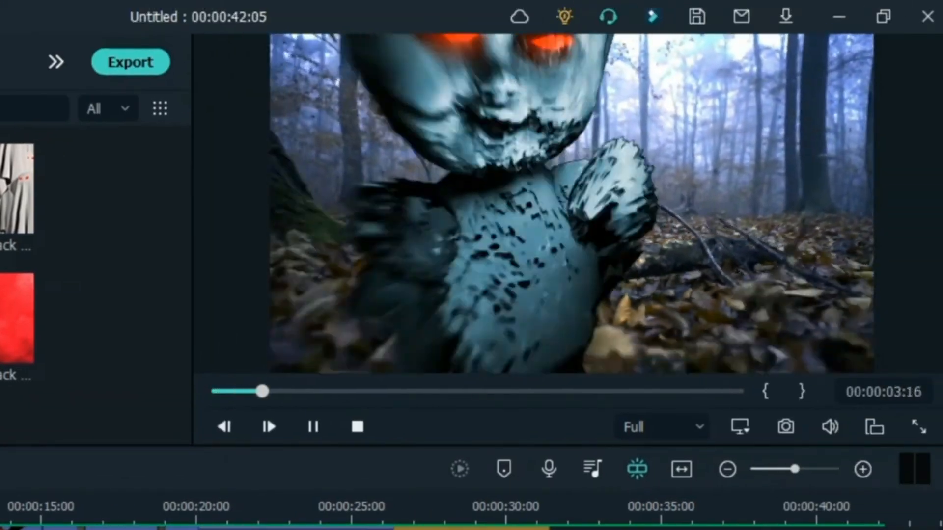
click(313, 426)
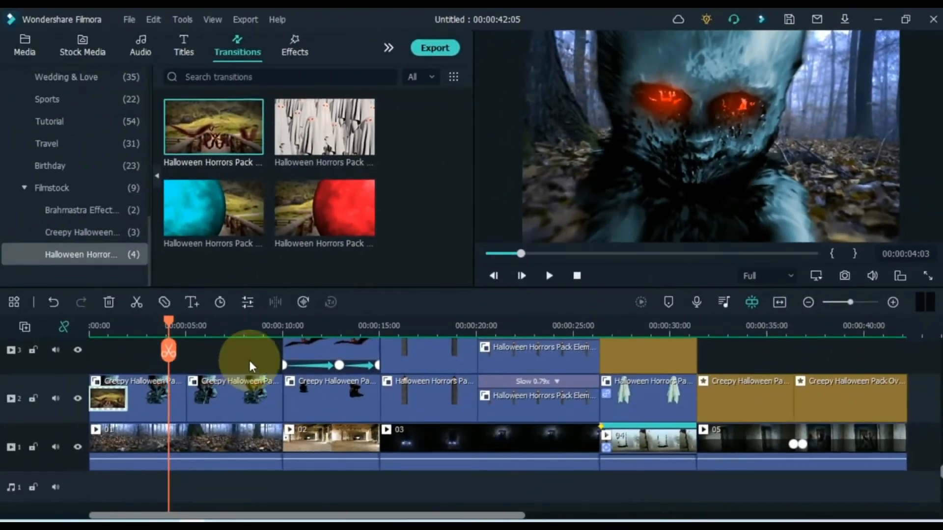
click(274, 335)
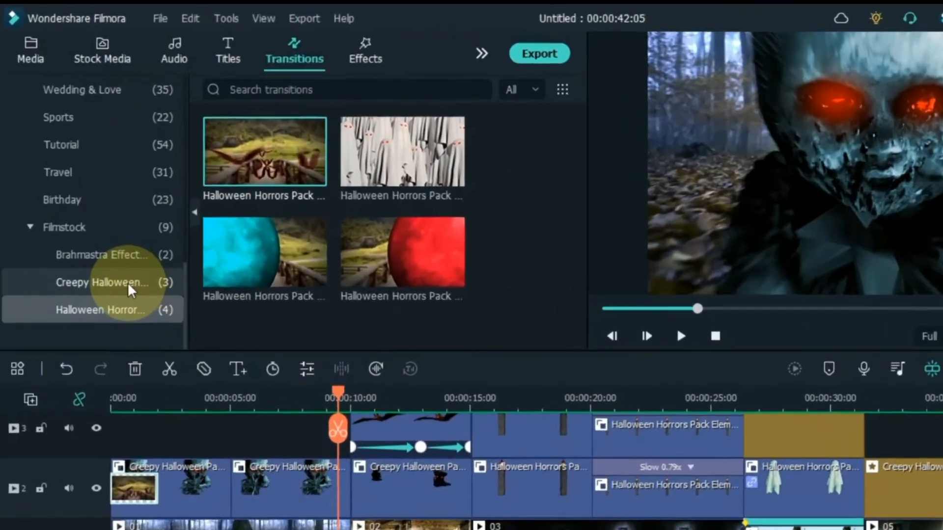
- Apply the Creepy Halloween pack's doll-face transition to the second track 2 element and stretch that element to 0.99x speed, closing the gap before Element 01
click(93, 232)
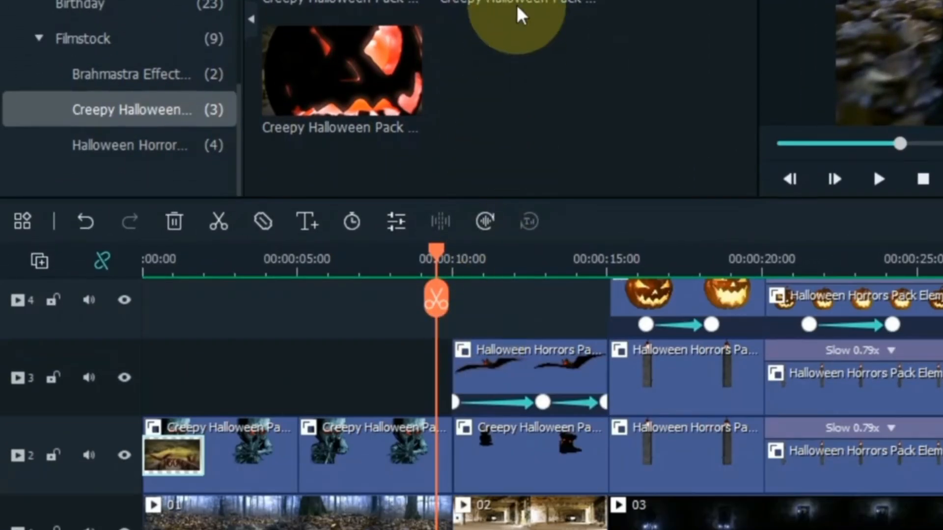
drag(523, 12, 443, 469)
scroll(646, 270, up, 3)
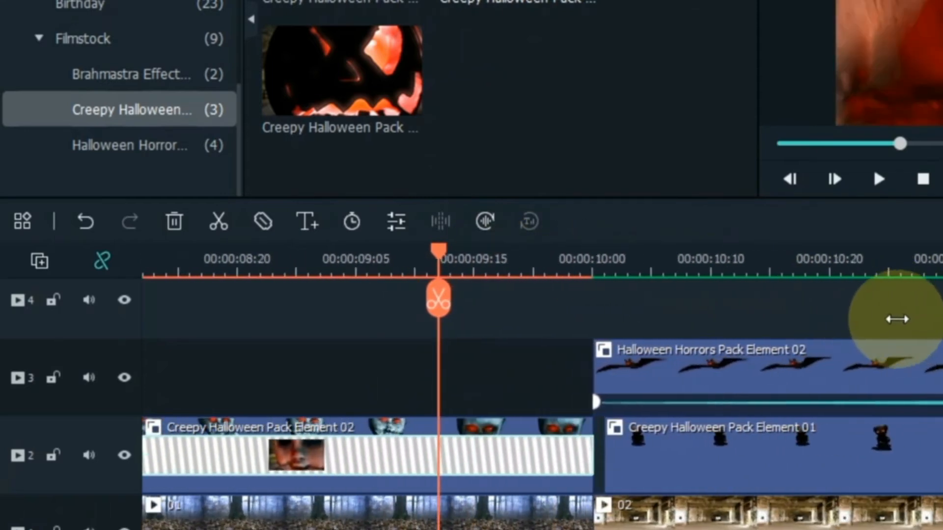
click(574, 442)
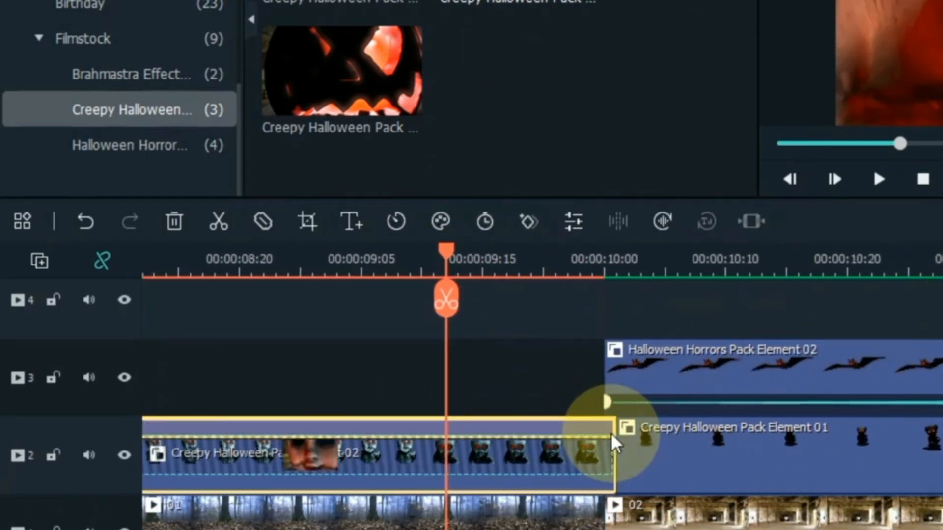
scroll(652, 263, down, 4)
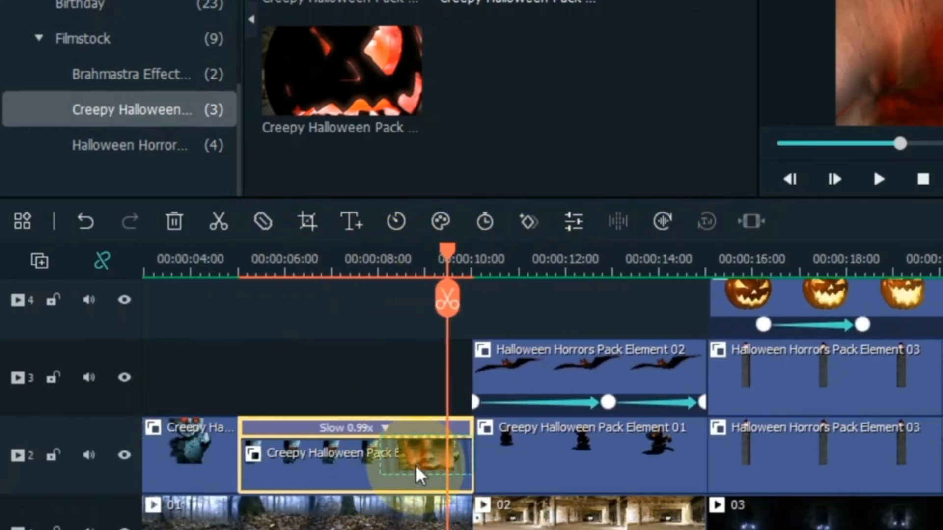
- Centre the doll-face transition over the cut between Element 02 and Element 01 on track 2 and preview it
click(405, 369)
drag(410, 460, 445, 459)
click(410, 266)
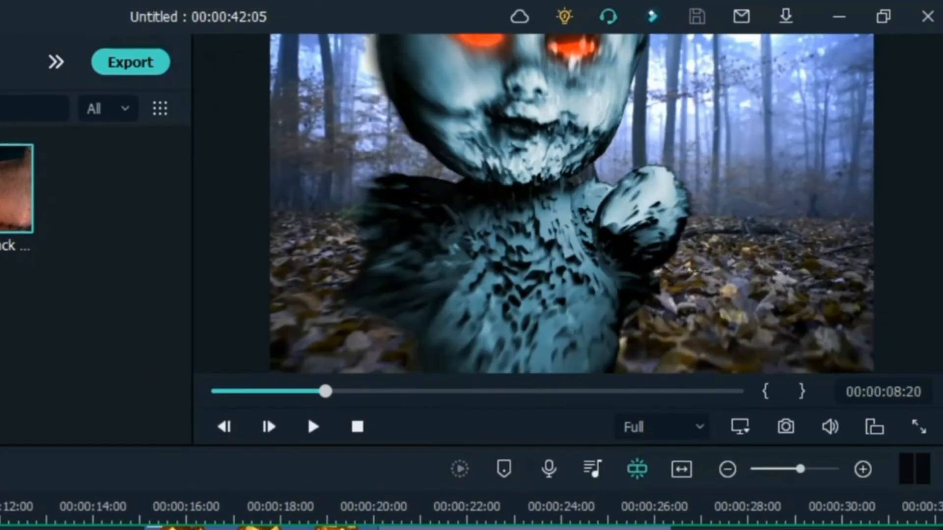
key(space)
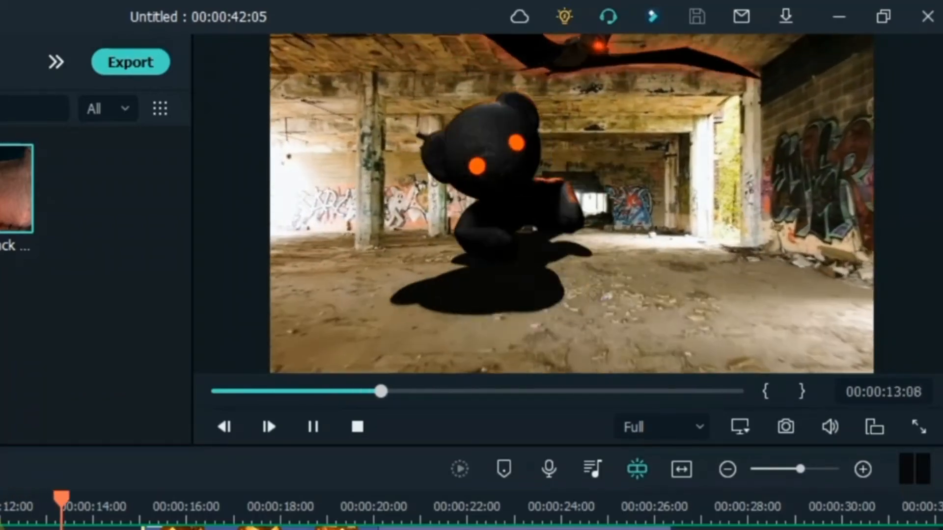
key(space)
- Apply the fiery teddy transition to the first Element 03 on track 3 and stretch bat Element 02 to 0.99x speed, closing the gap before it
click(336, 241)
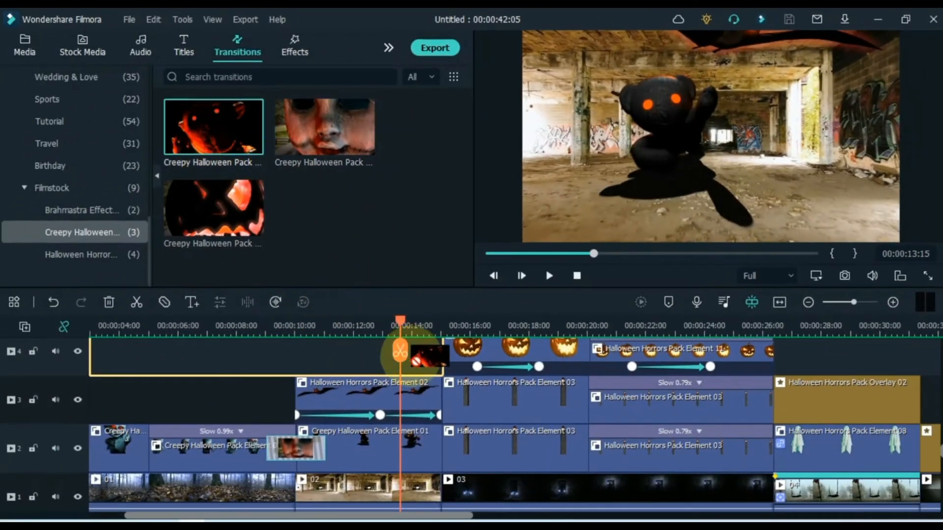
drag(435, 329, 726, 330)
click(492, 387)
drag(503, 390, 515, 391)
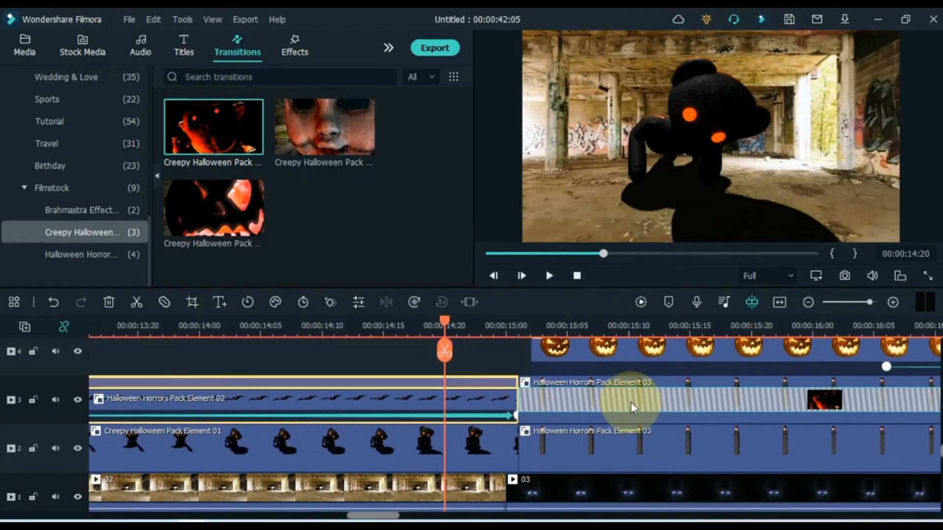
- Centre the fiery teddy transition over the cut between bat Element 02 and Element 03 on track 3 and preview it
click(663, 406)
drag(772, 326, 686, 326)
drag(637, 408, 436, 382)
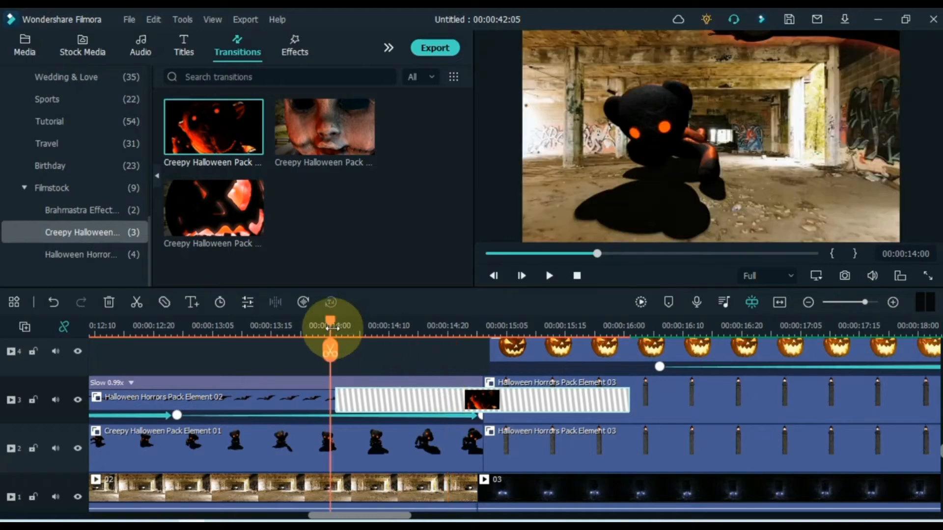
key(space)
key(space)
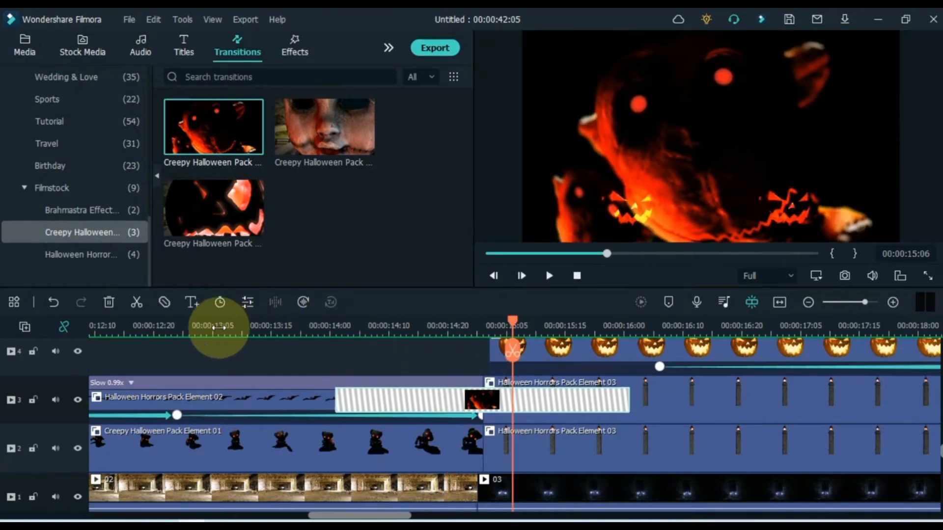
click(219, 326)
drag(397, 323, 327, 320)
key(space)
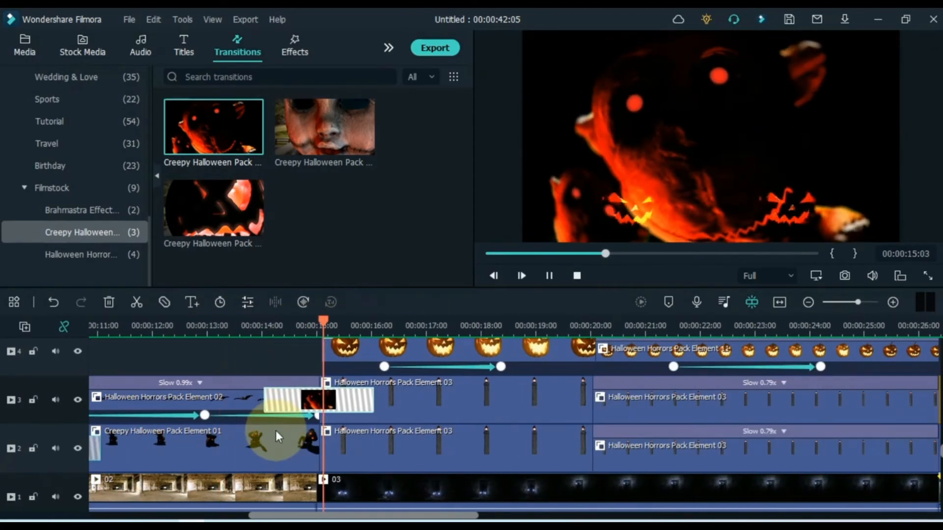
key(space)
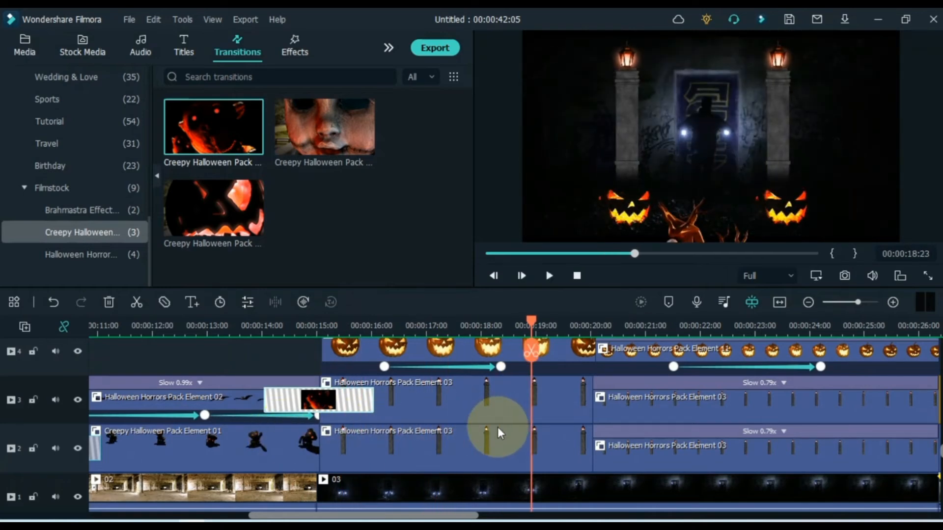
- Apply the white ghosts transition from the Halloween Horrors pack between Element 03 and Overlay 02 on track 3
drag(457, 514, 575, 514)
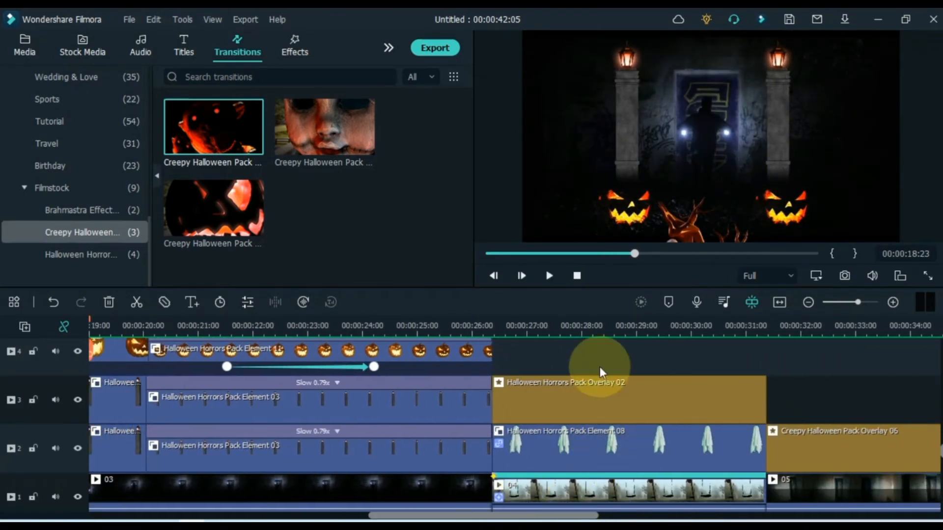
drag(612, 324, 540, 324)
scroll(553, 397, up, 1)
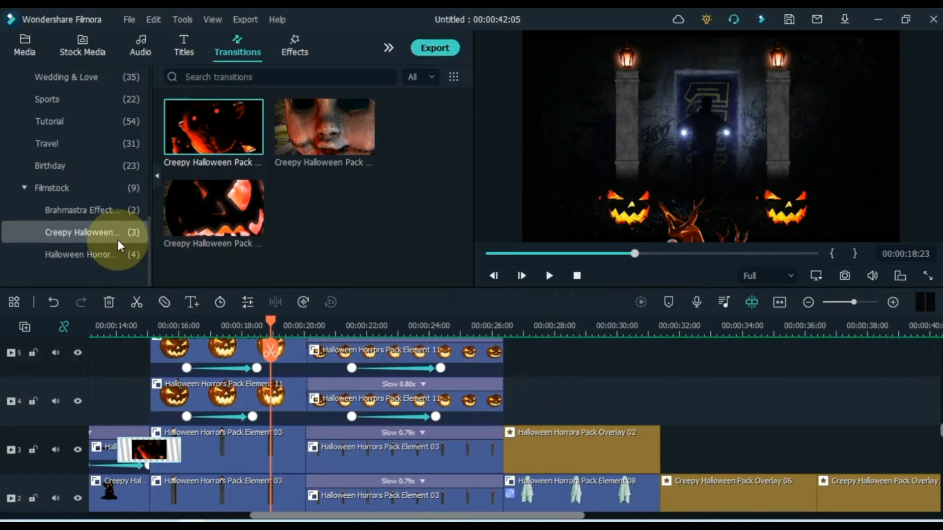
click(83, 256)
click(302, 142)
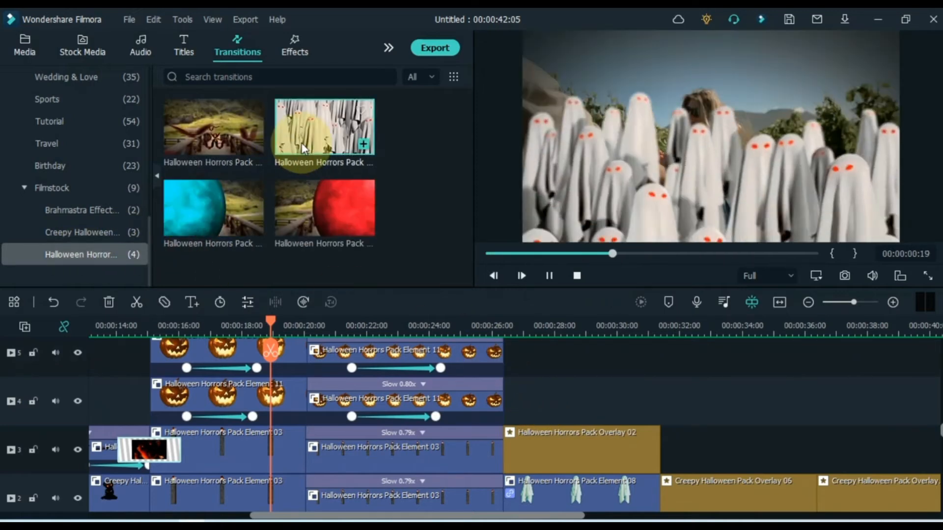
drag(308, 133, 473, 417)
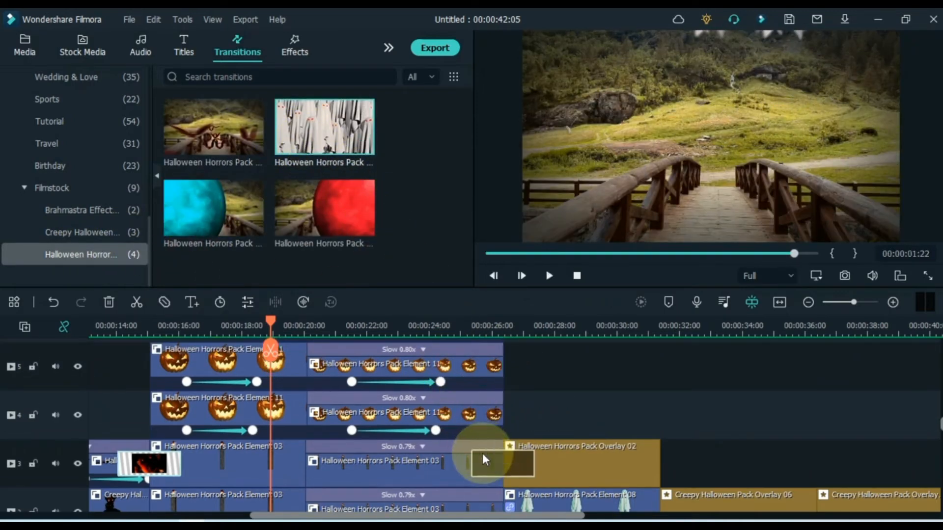
drag(485, 460, 485, 460)
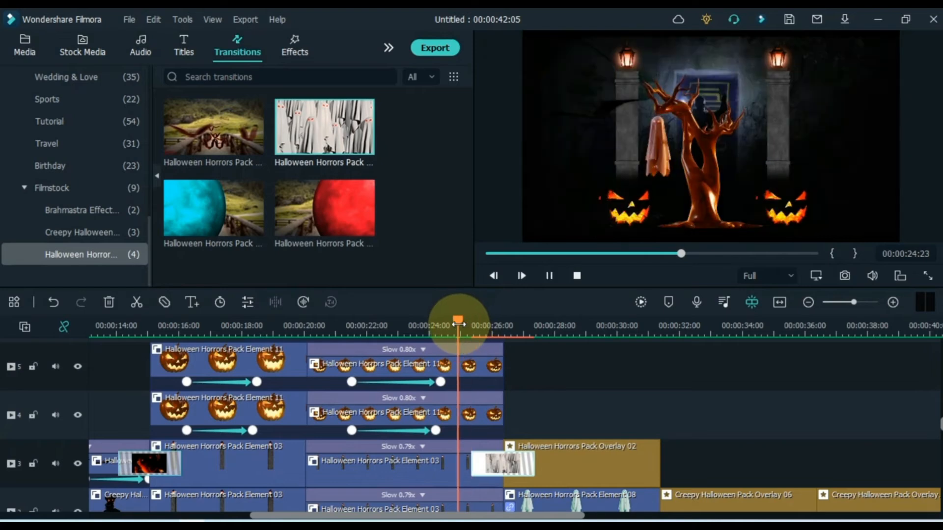
- Preview the white ghosts transition and move it to track 2, between Element 03 and ghost Element 08
key(space)
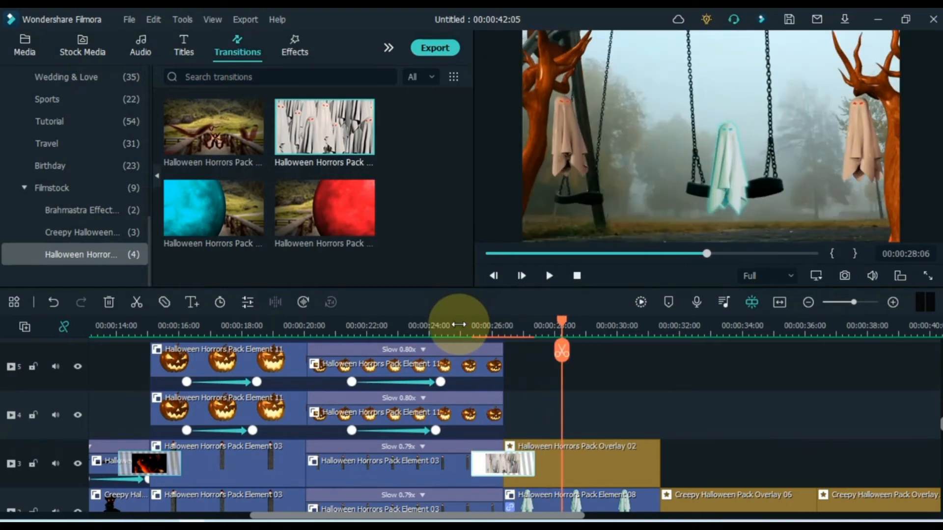
key(space)
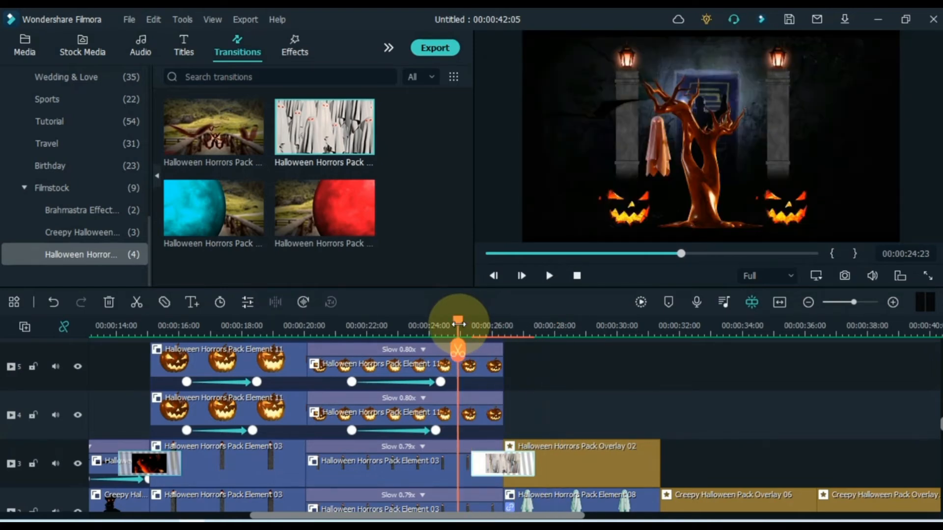
scroll(495, 403, down, 1)
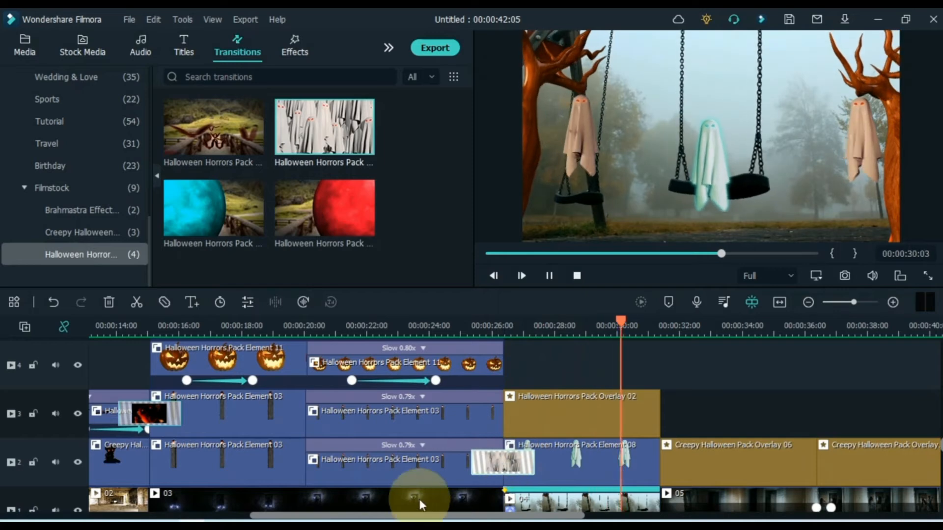
- Move Creepy Halloween Pack Overlays 06 and 01 to track 3, apply the bat transition between Overlay 02 and Overlay 06, and preview it
drag(419, 515, 540, 514)
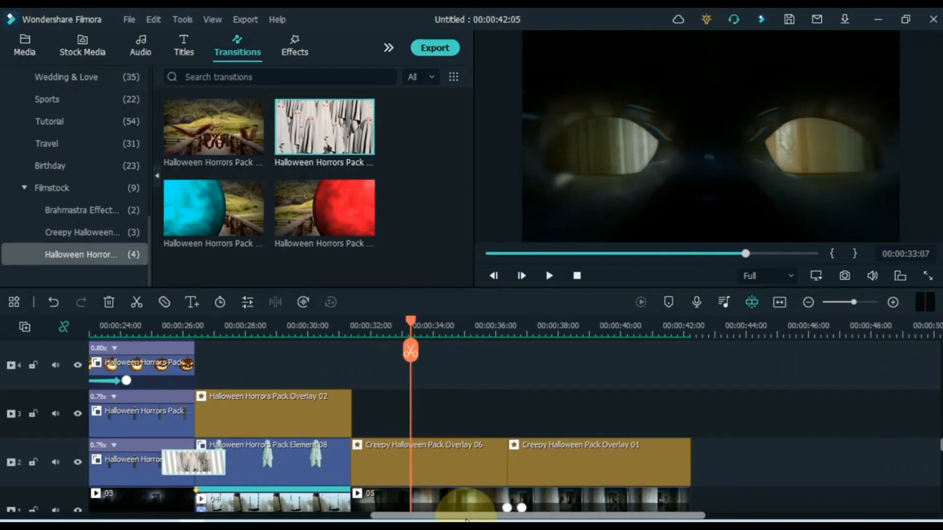
click(295, 326)
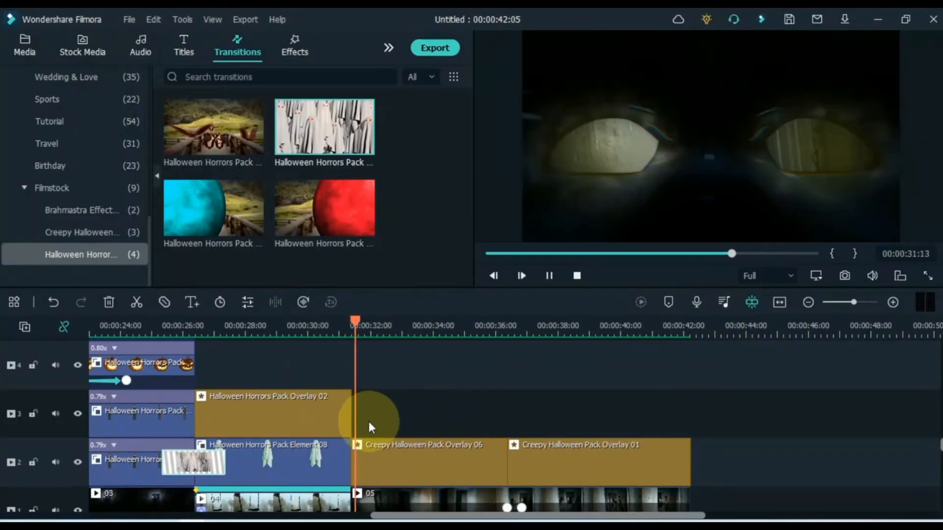
drag(227, 147, 344, 456)
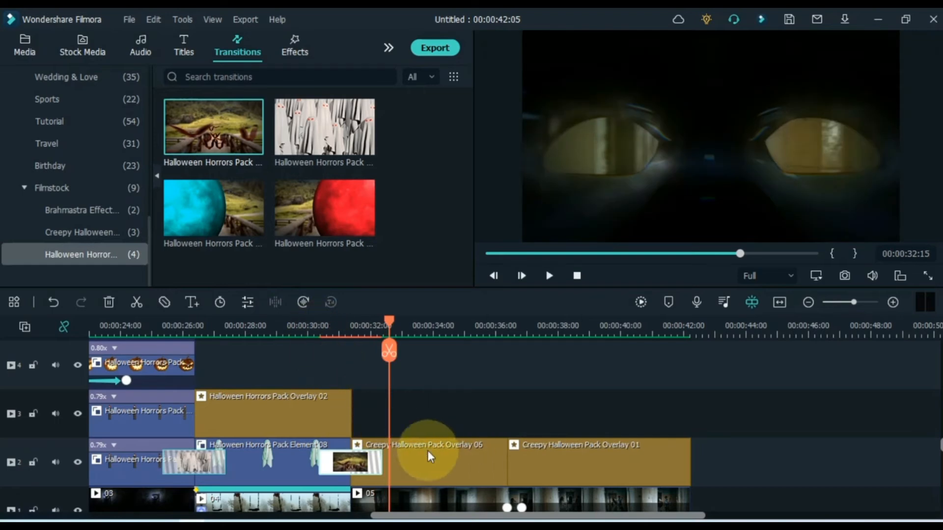
drag(644, 434, 418, 427)
drag(323, 319, 314, 354)
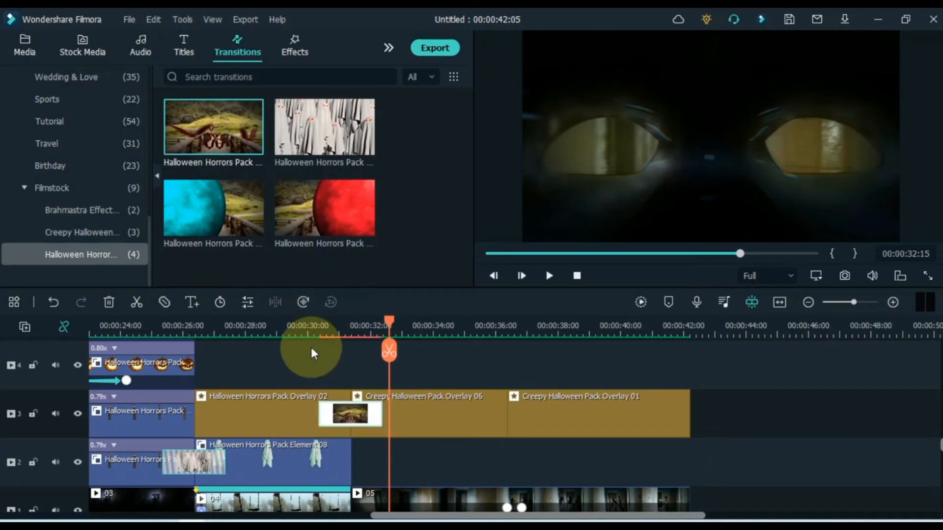
key(space)
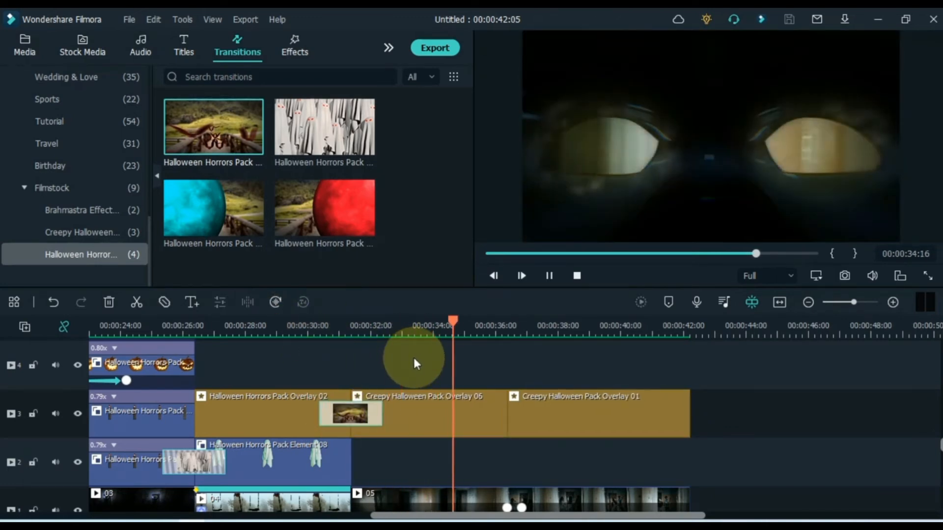
key(space)
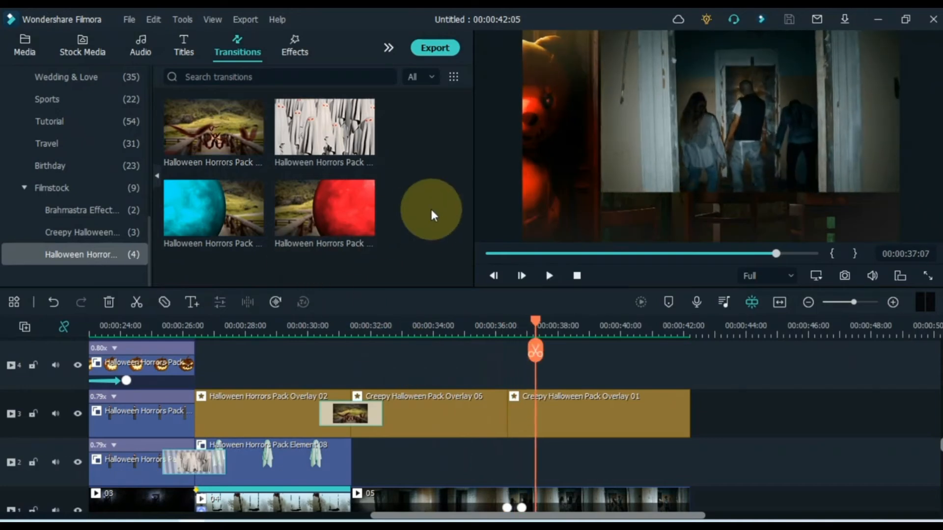
- Apply the red moon transition between Overlay 06 and Overlay 01 on track 3 and preview it
drag(316, 216, 498, 411)
click(450, 323)
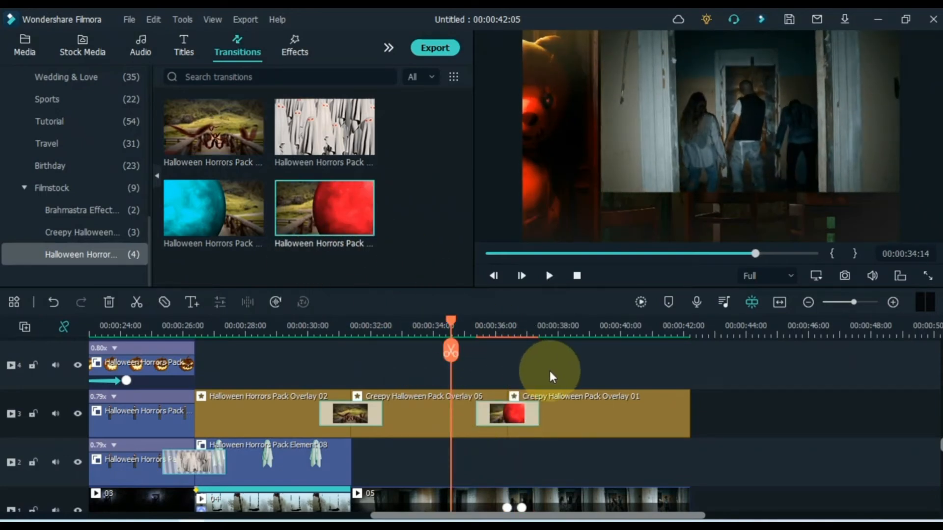
key(space)
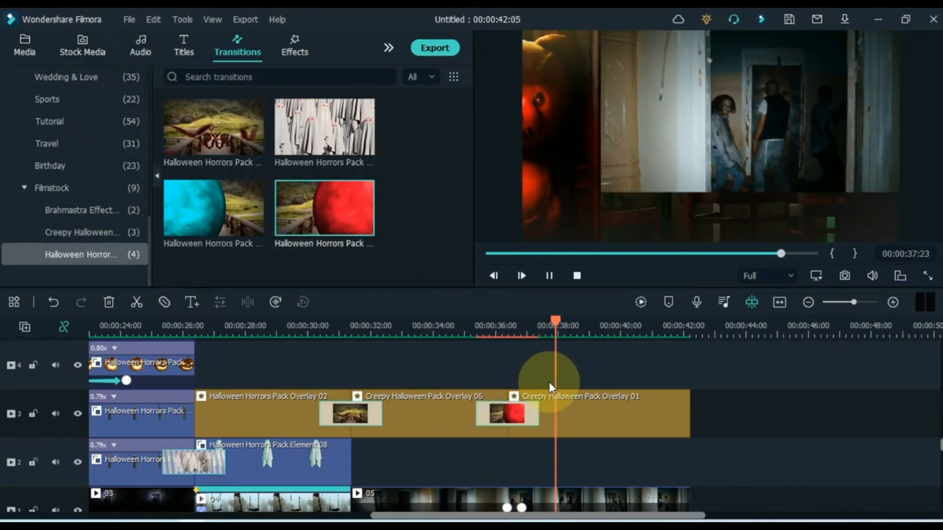
key(space)
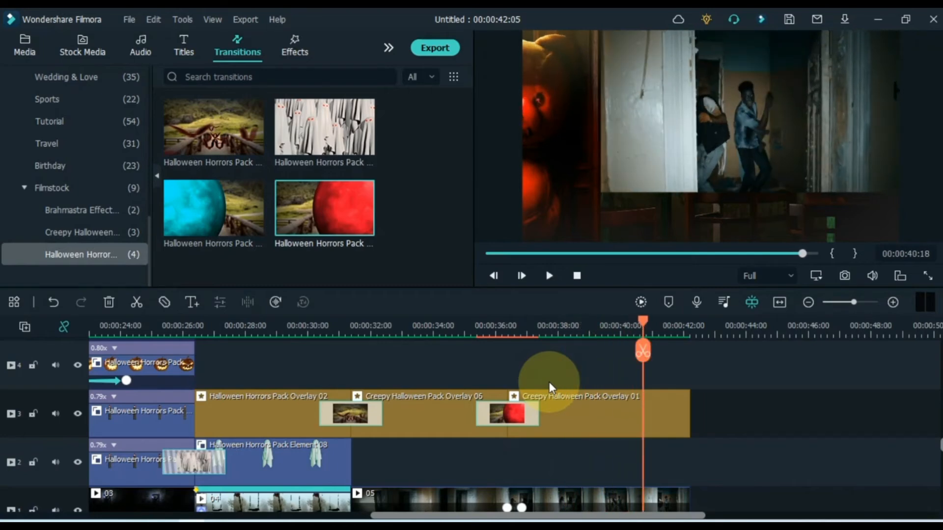
- Apply the bat transition to the end of Creepy Halloween Pack Overlay 01 on track 3 and preview the ending
drag(199, 147, 658, 413)
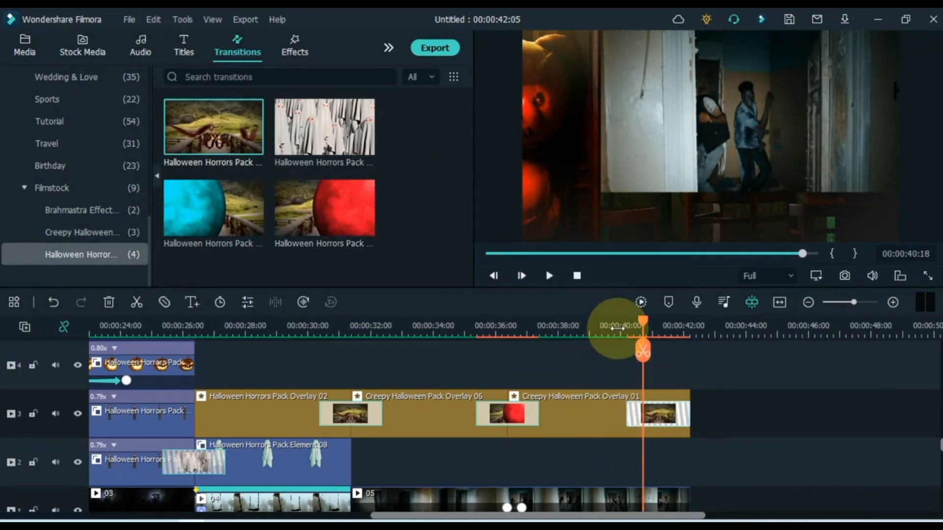
key(space)
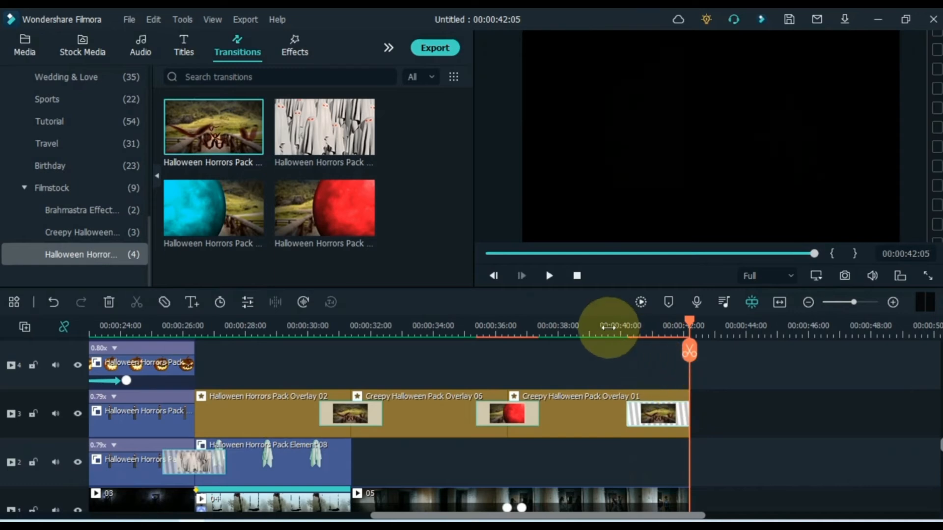
click(608, 326)
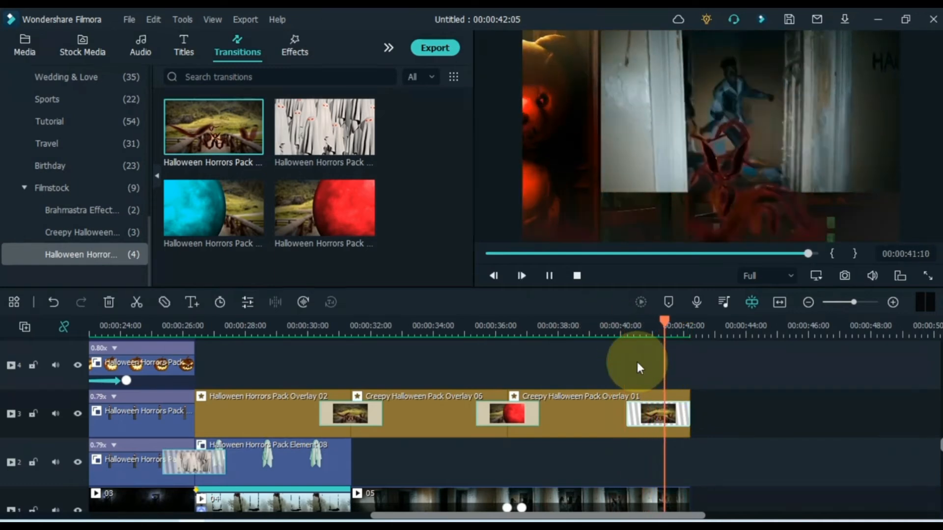
- Fit the whole project in the timeline and review the clips and transitions on all tracks
click(780, 305)
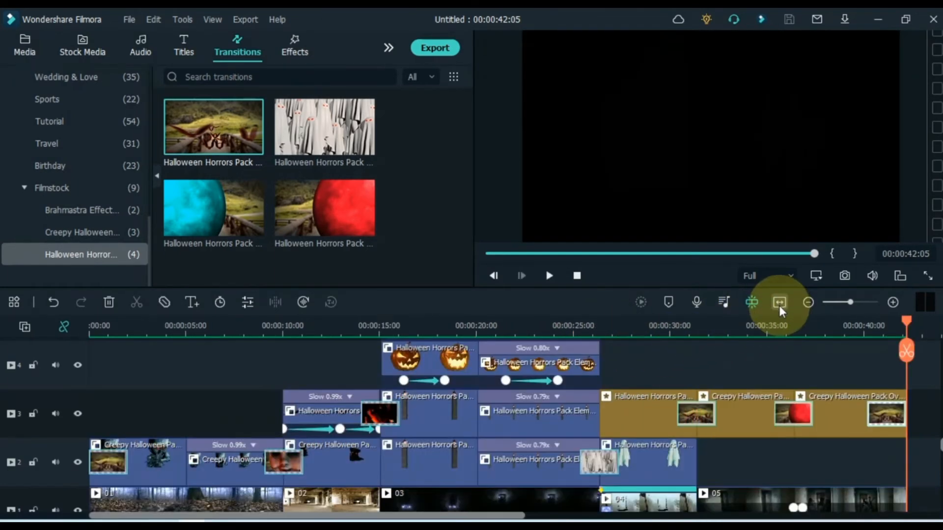
scroll(628, 390, down, 3)
scroll(625, 390, up, 5)
scroll(627, 393, up, 2)
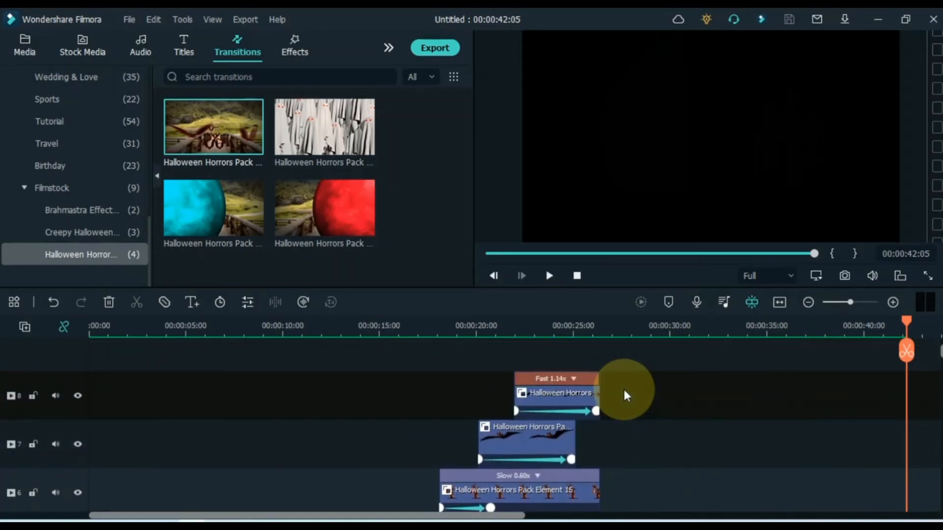
scroll(626, 396, down, 4)
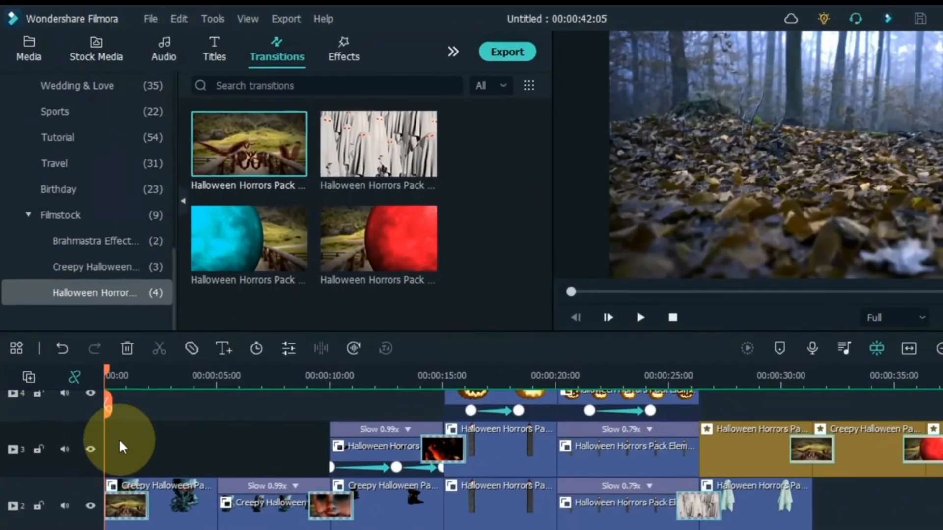
- Preview Creepy Halloween Pack Opener 04 from the Filmstock titles and place it at the start of track 3
scroll(196, 340, up, 3)
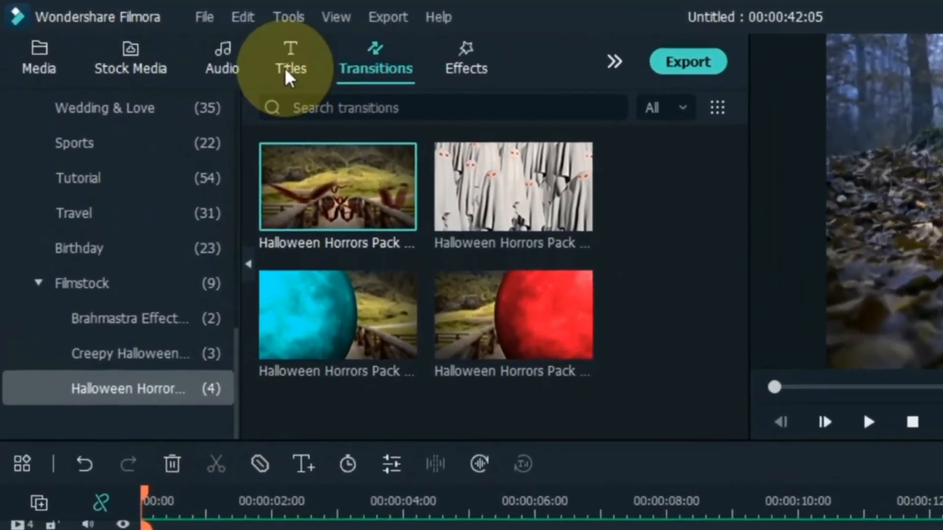
click(265, 58)
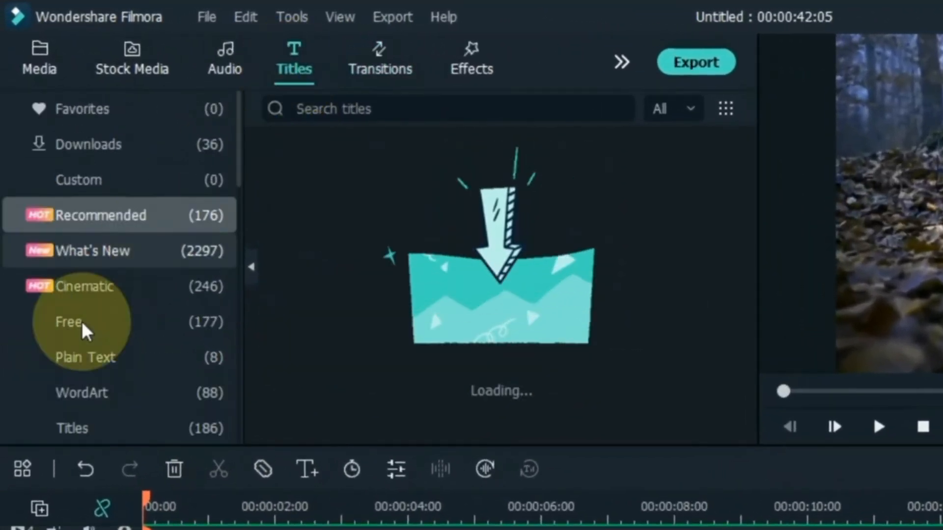
scroll(77, 300, down, 6)
click(36, 390)
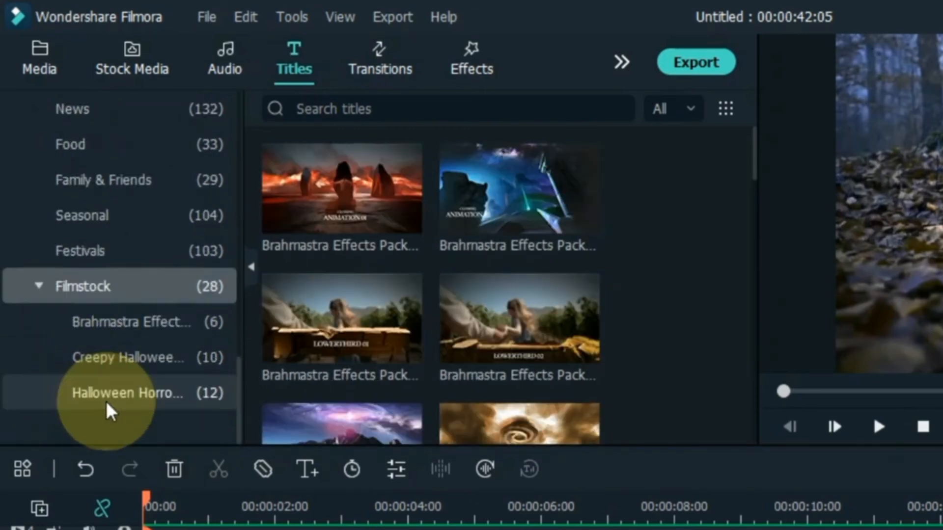
click(117, 361)
scroll(555, 323, down, 2)
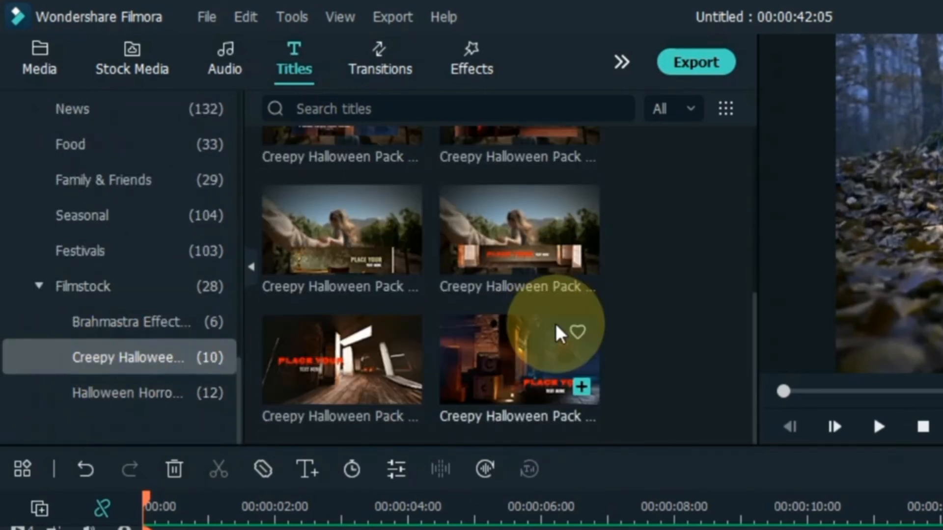
scroll(555, 321, up, 2)
click(481, 332)
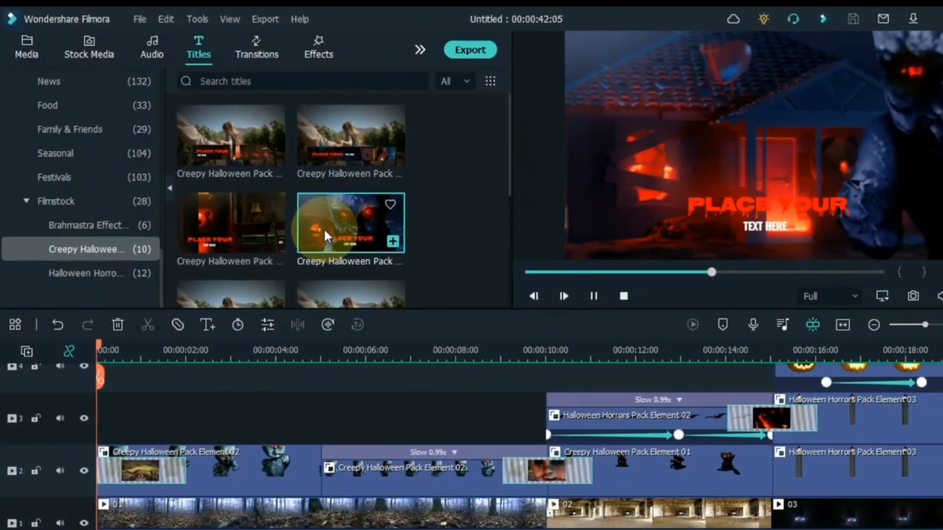
drag(323, 228, 85, 425)
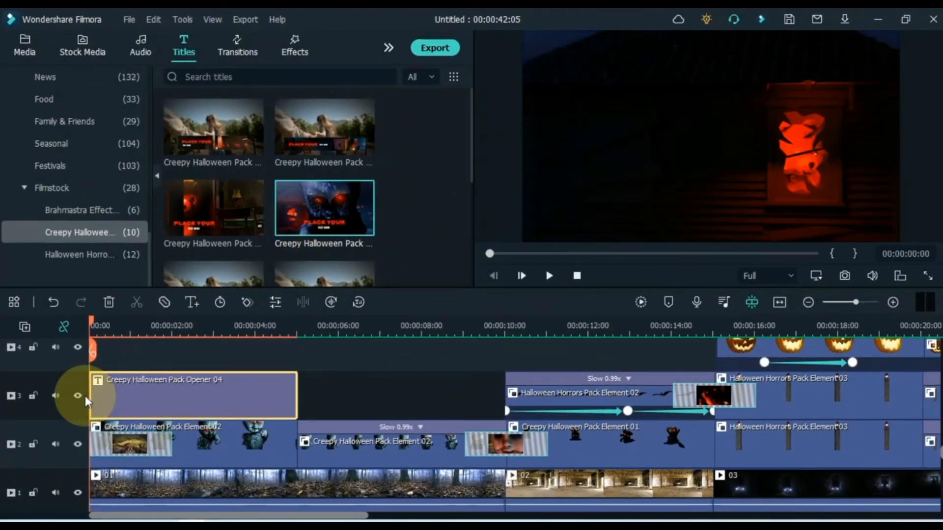
- Set the Opener 04 title's main text to CREEPY HALLOWEEN and its subtitle to PACK
double_click(188, 396)
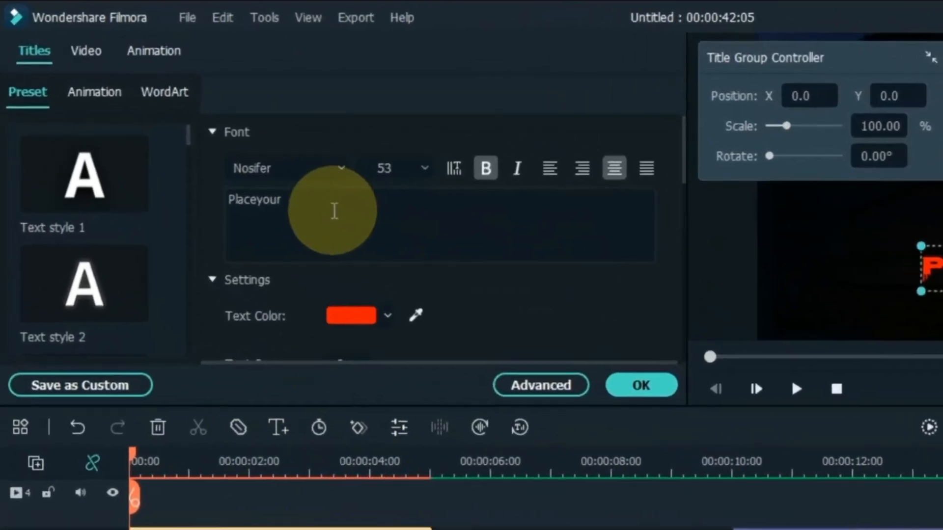
click(230, 153)
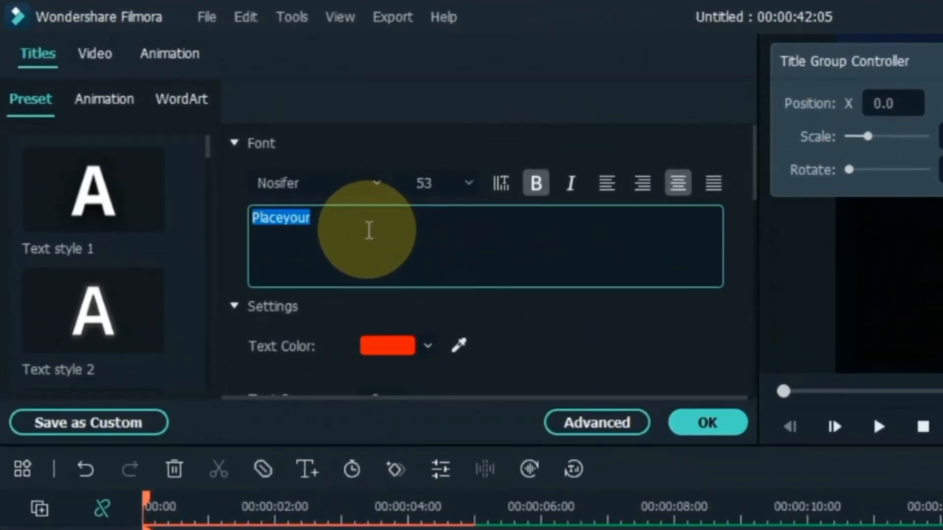
text(CREEPY HALLOWEEN)
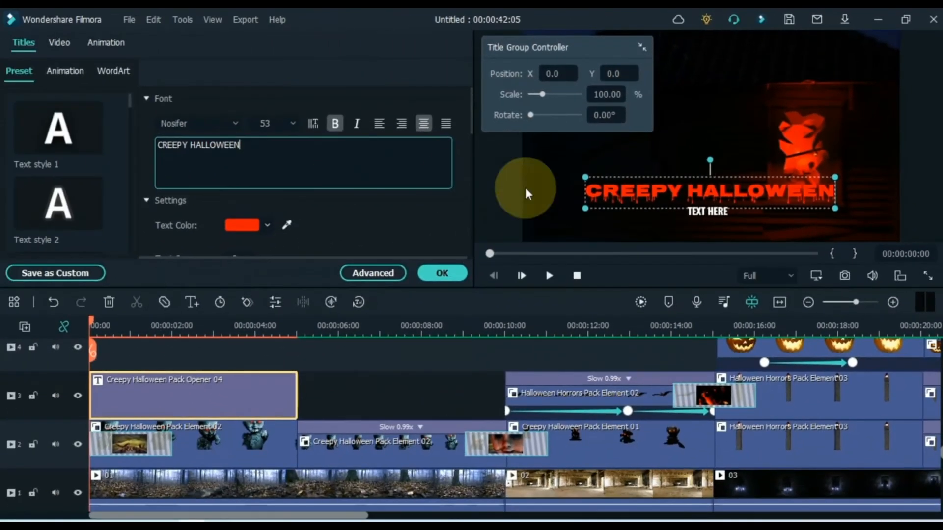
click(557, 330)
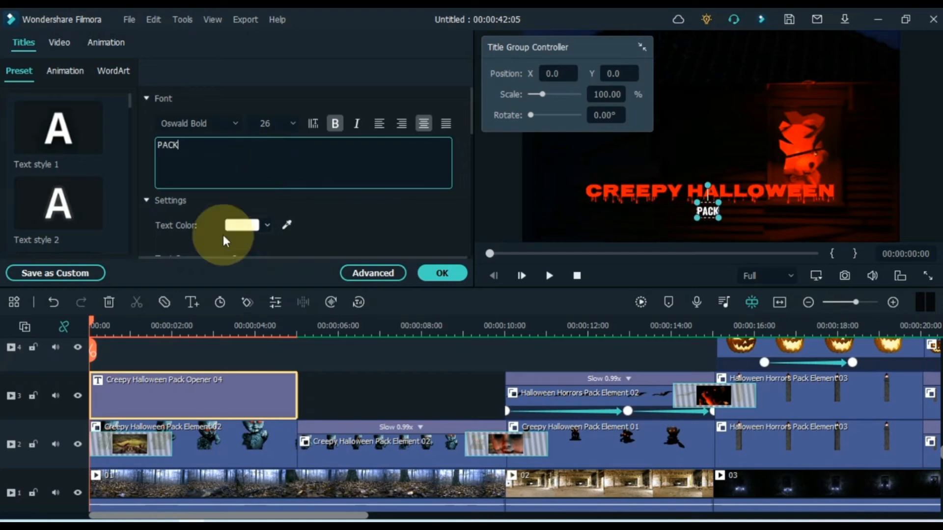
click(167, 359)
- Shrink the Opener 04 title's built-in background toward the frame's lower-left corner and preview the title over the forest scene
click(761, 105)
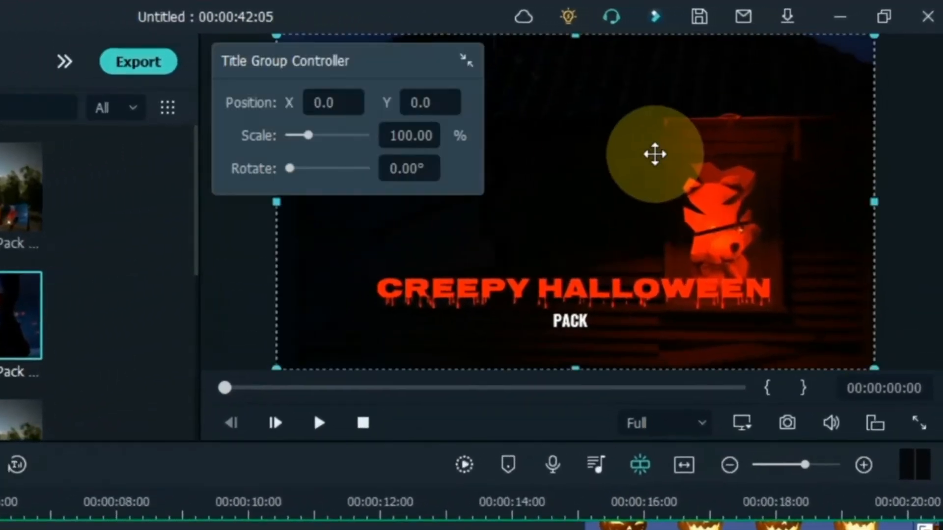
drag(859, 56, 4, 469)
click(190, 370)
key(space)
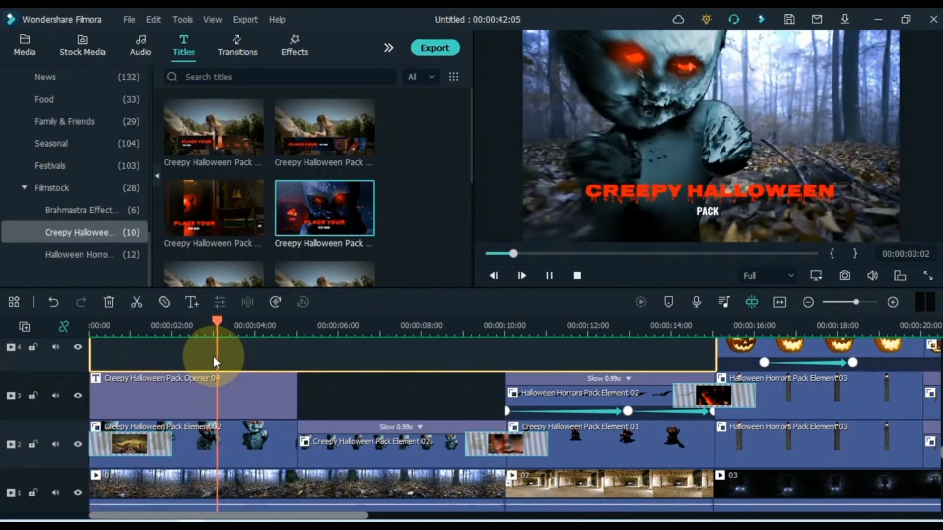
key(space)
- Preview Creepy Halloween Pack Opener 03 and place it on track 4 at 00:00:26:09, above Halloween Horrors Pack Overlay 02
click(777, 303)
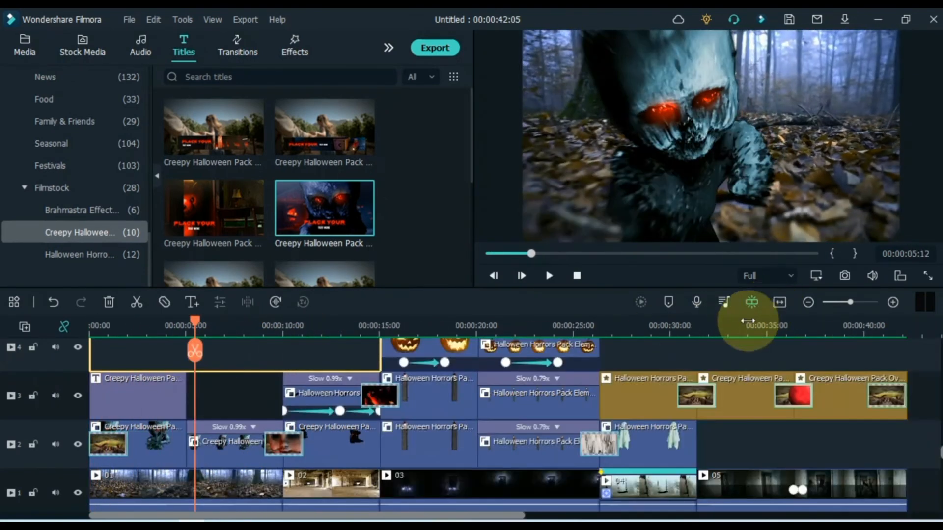
click(607, 332)
click(892, 302)
scroll(610, 393, up, 2)
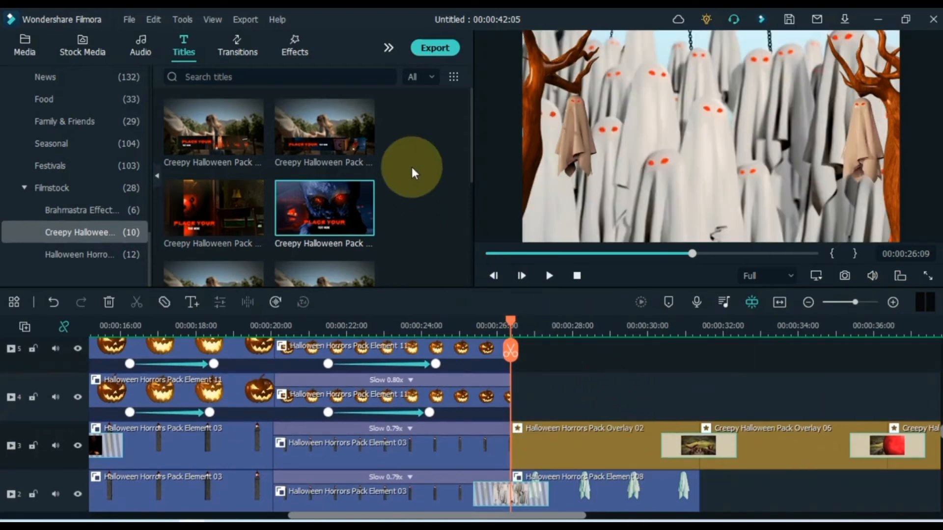
click(201, 232)
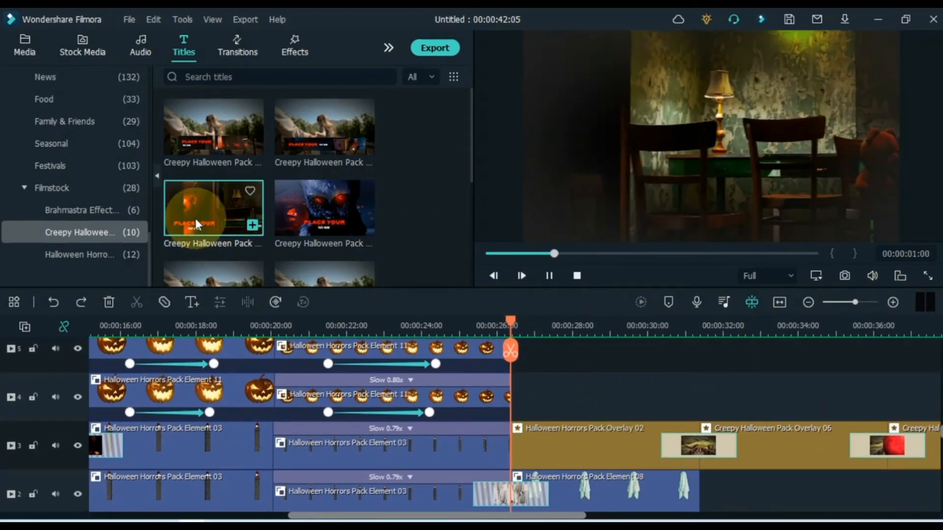
drag(195, 218, 521, 400)
- Shrink the Opener 03 title's built-in room background into the lower-left corner of the frame
double_click(550, 396)
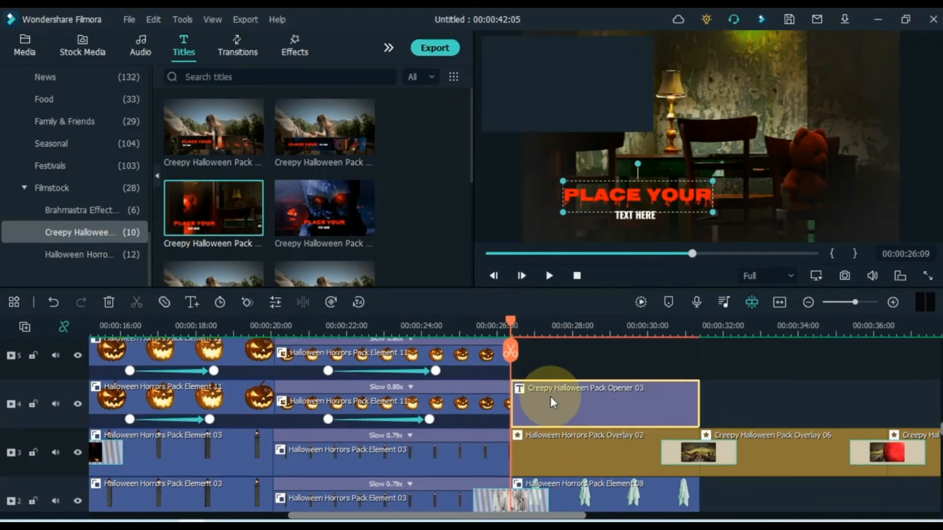
click(809, 161)
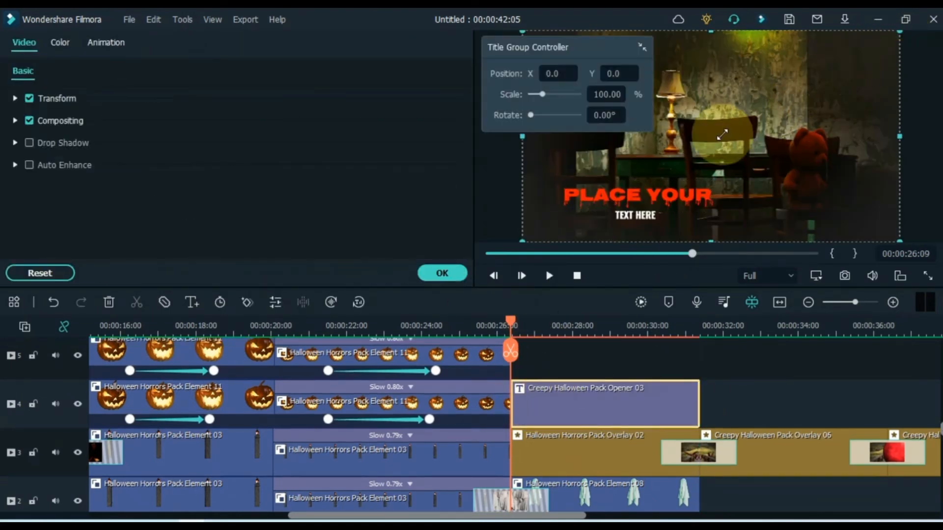
drag(721, 134, 537, 242)
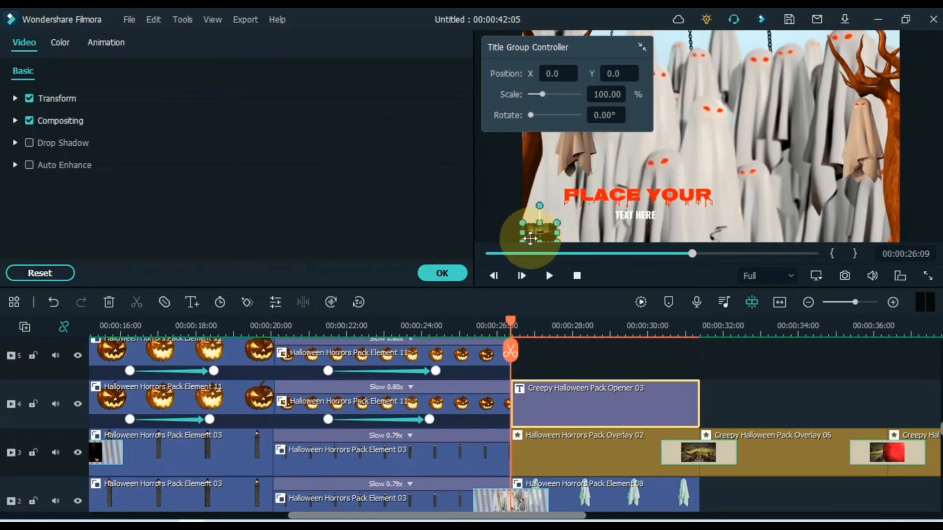
- Set the Opener 03 title's main text to HALLOWEEN HORROR and its subtitle to PACK
drag(510, 324, 623, 326)
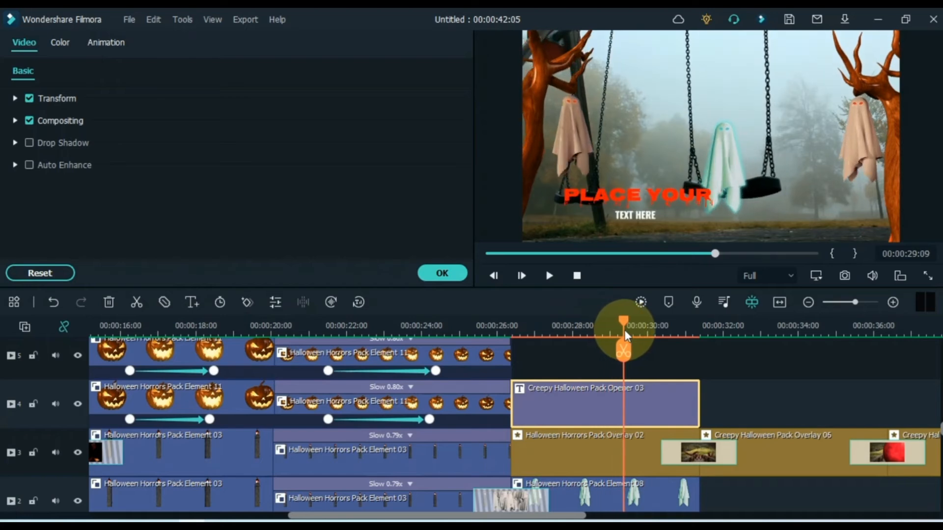
click(603, 415)
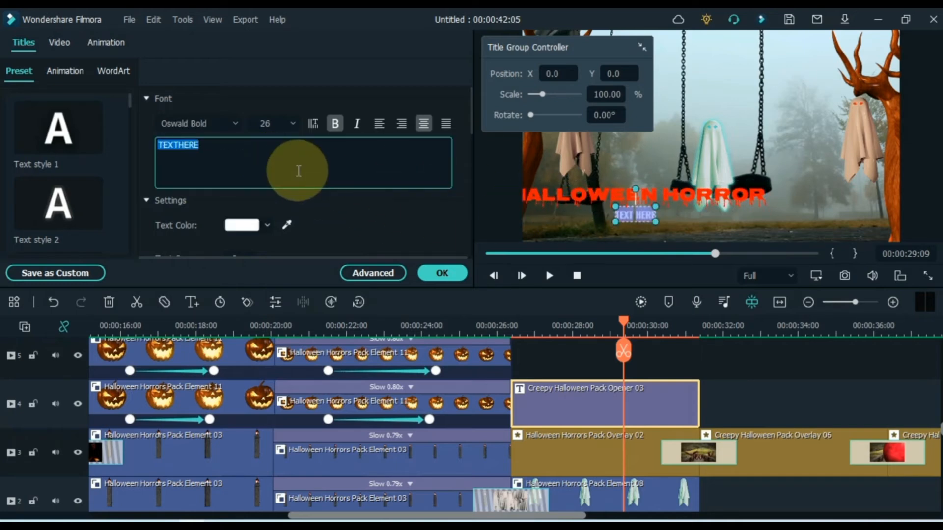
click(596, 370)
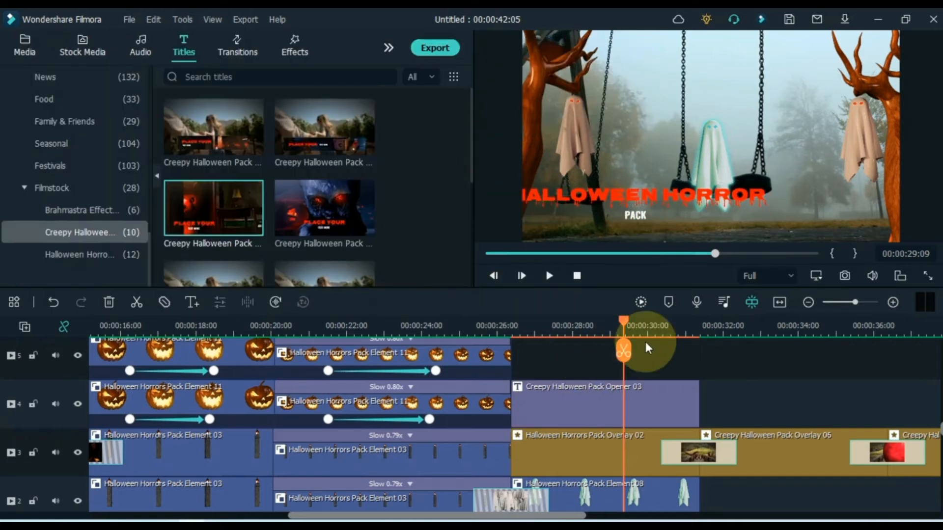
- Reduce the HALLOWEEN HORROR text to font size 47 so it fits the frame, and play the project from the start
click(779, 303)
double_click(680, 405)
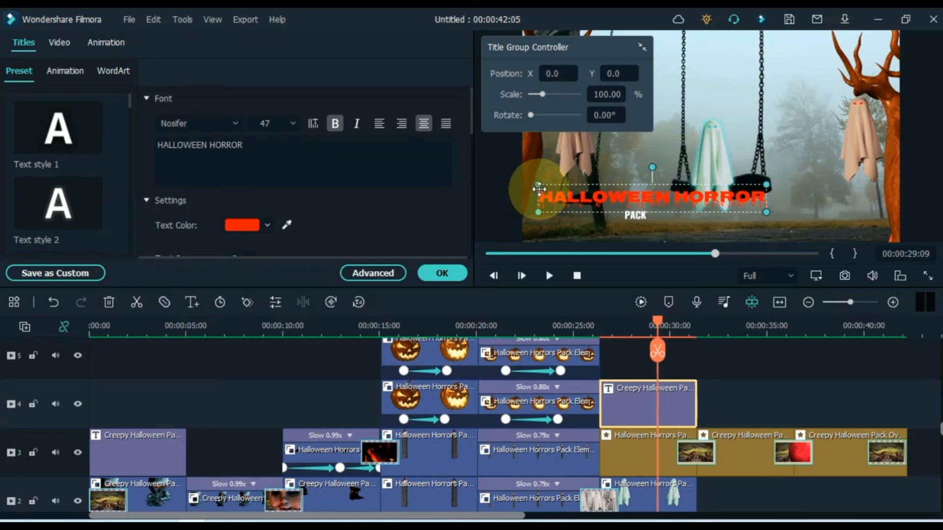
click(135, 356)
key(Home)
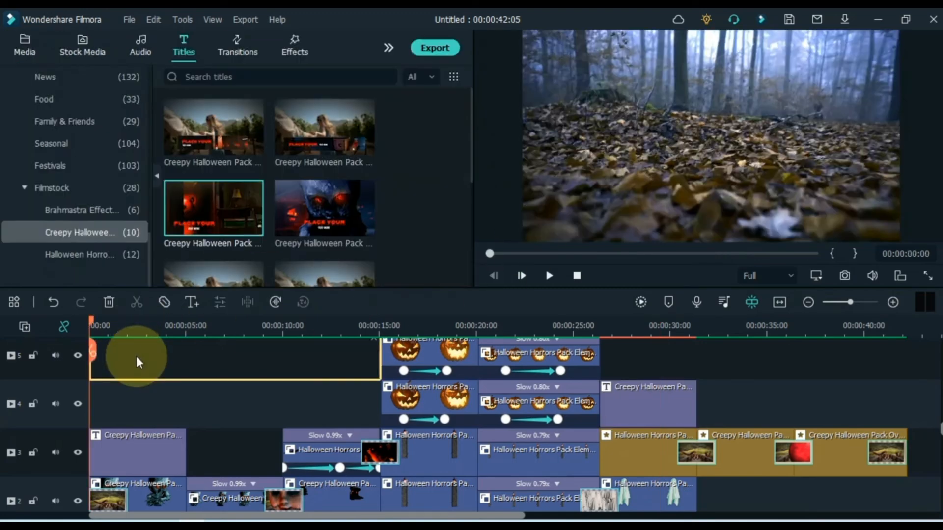
key(space)
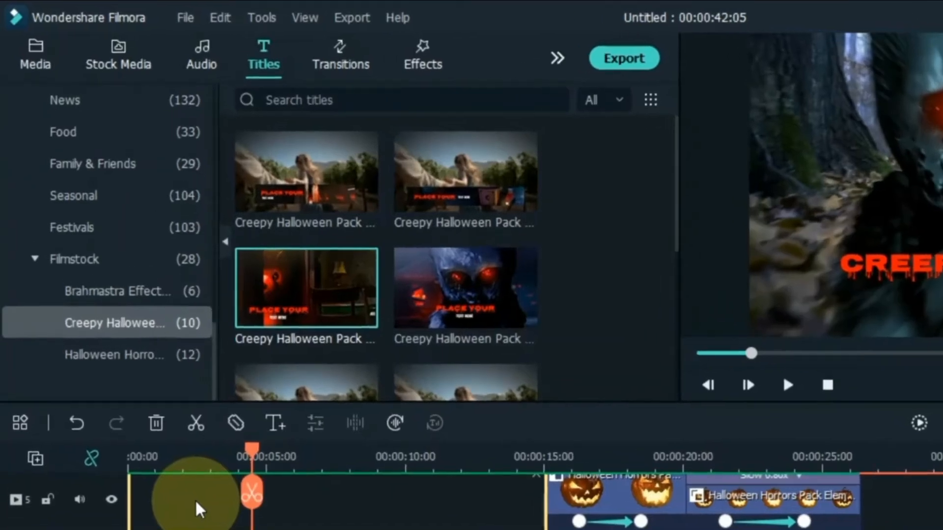
- Import the horror music and sound effect files from New folder (3) into the project media
click(34, 55)
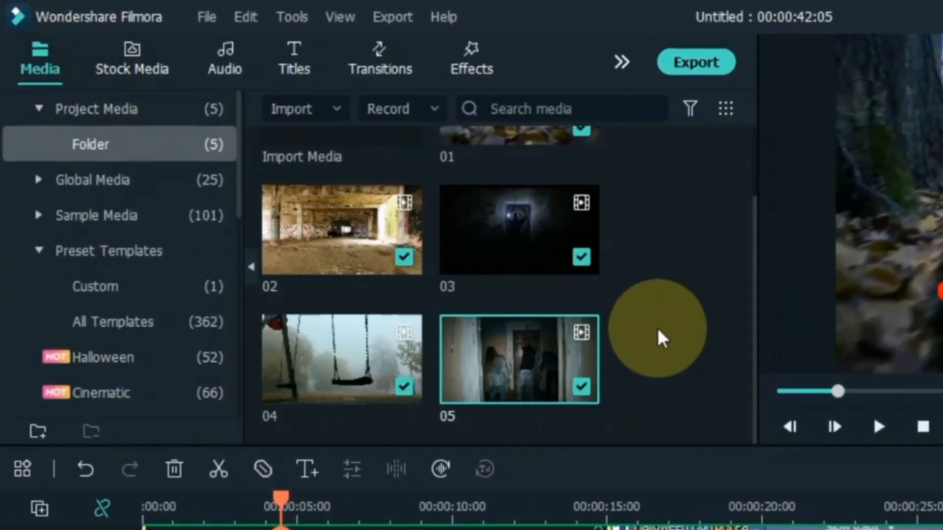
scroll(589, 301, up, 3)
click(338, 219)
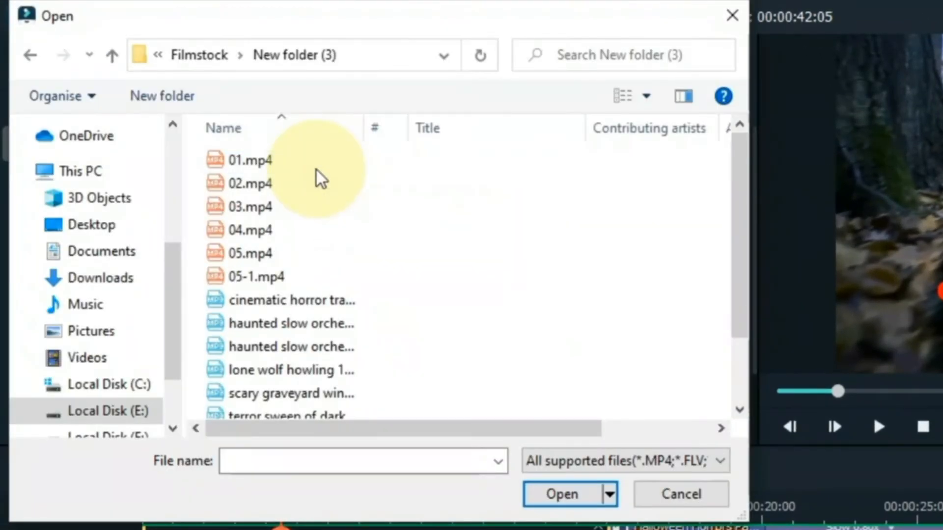
drag(358, 313, 361, 401)
click(562, 496)
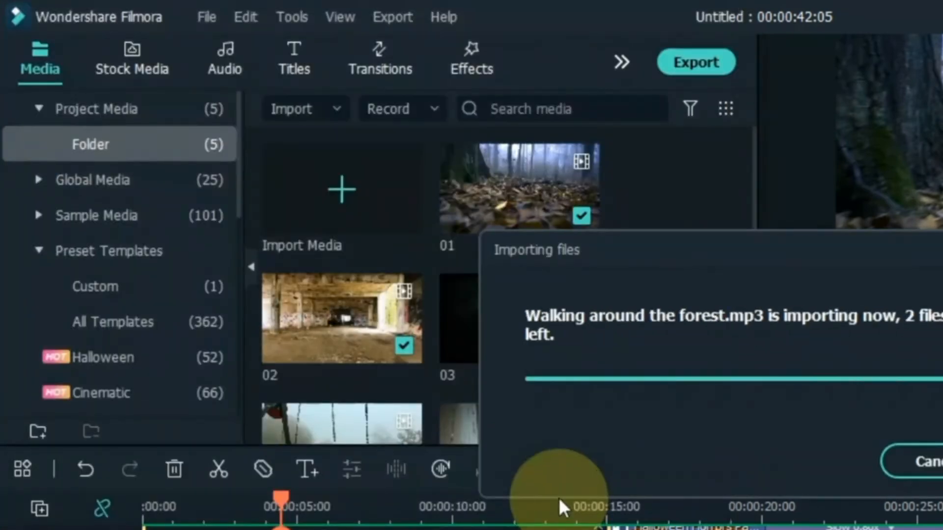
- Place the Walking around the forest audio at the start of audio track 1 and preview it with the video
scroll(709, 363, down, 5)
drag(760, 398, 789, 414)
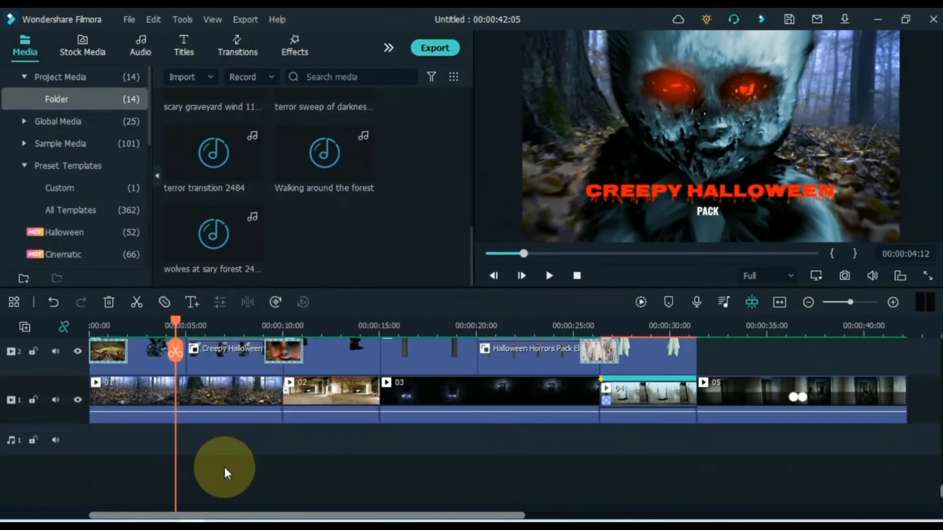
key(Home)
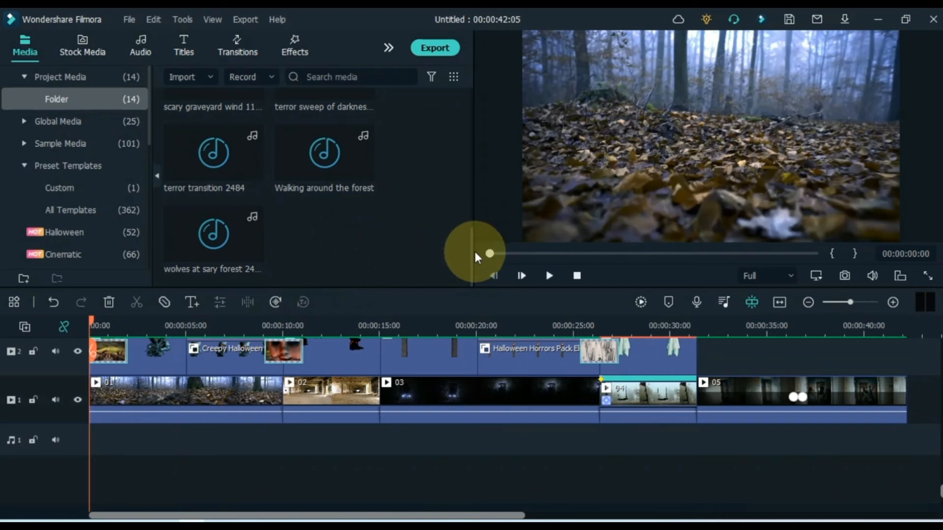
double_click(316, 174)
drag(315, 172, 91, 436)
key(space)
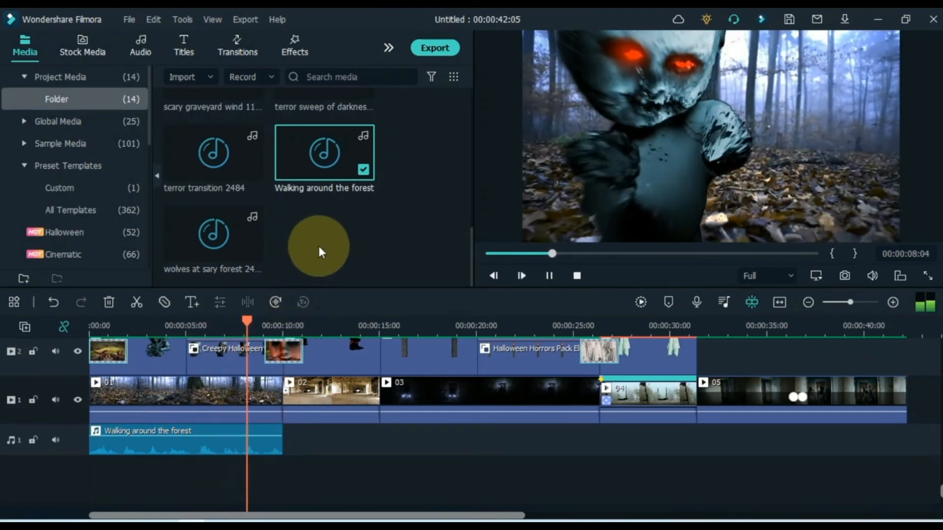
key(space)
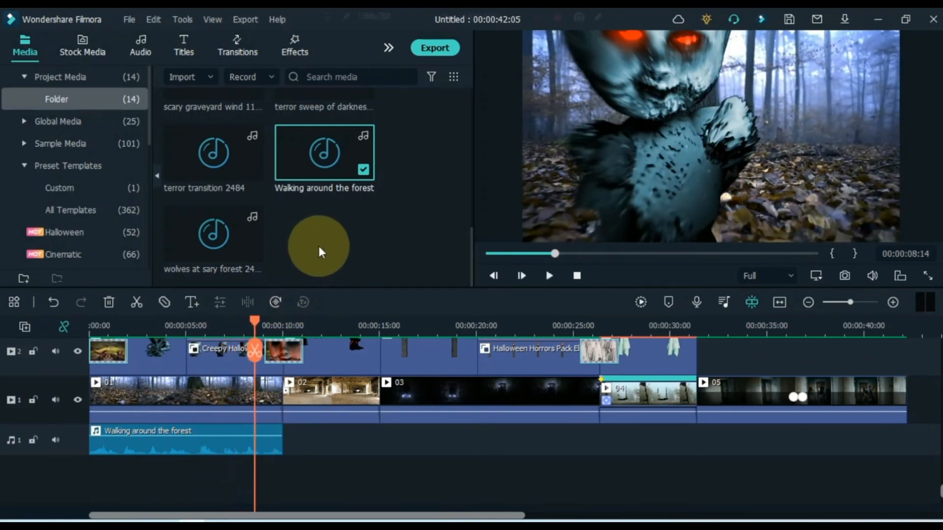
- Place haunted slow orchestra 634-1 at the start of audio track 2 and preview the combined sound
scroll(319, 246, up, 3)
drag(190, 113, 75, 467)
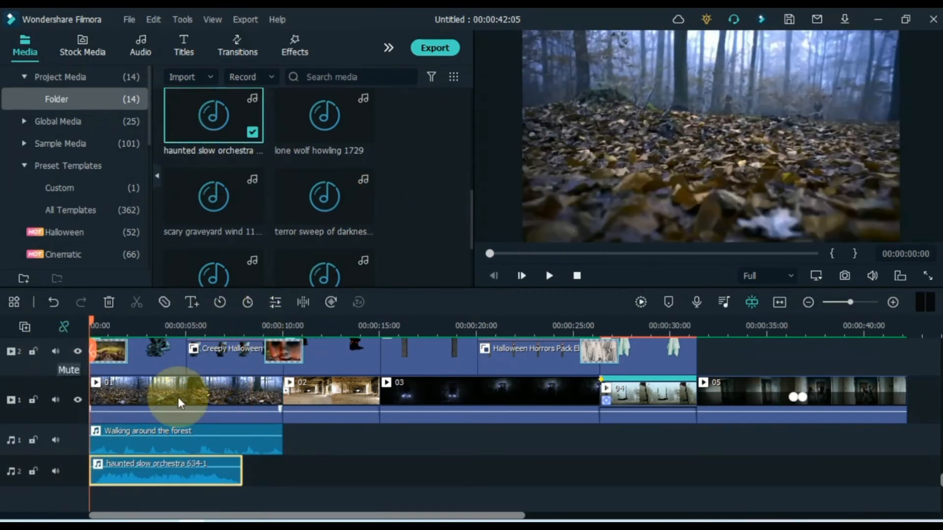
key(space)
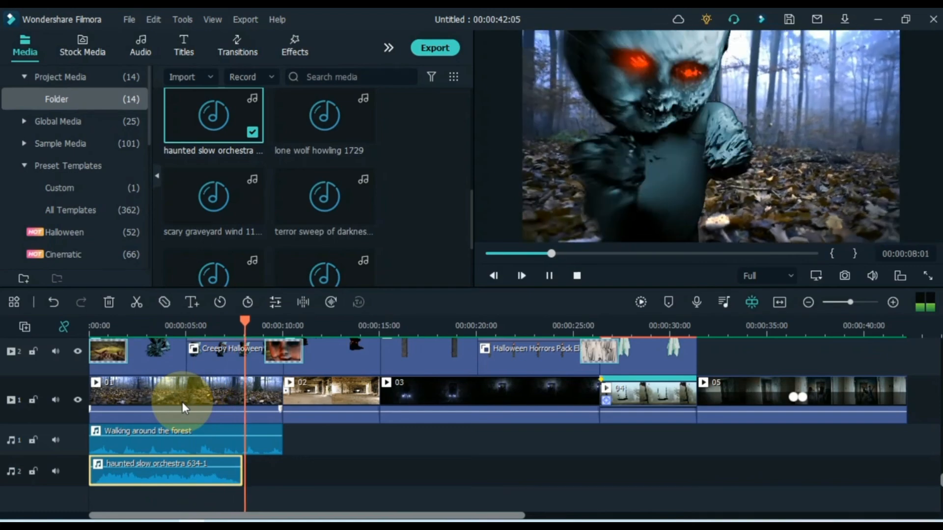
key(space)
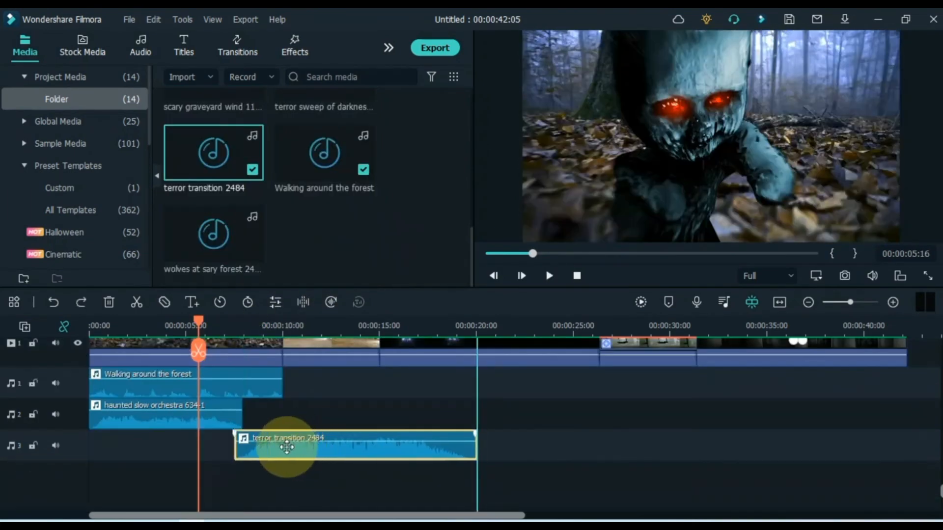
- Place terror transition 2484 on audio track 3 starting at about 6 seconds and preview it
drag(304, 447, 278, 446)
key(space)
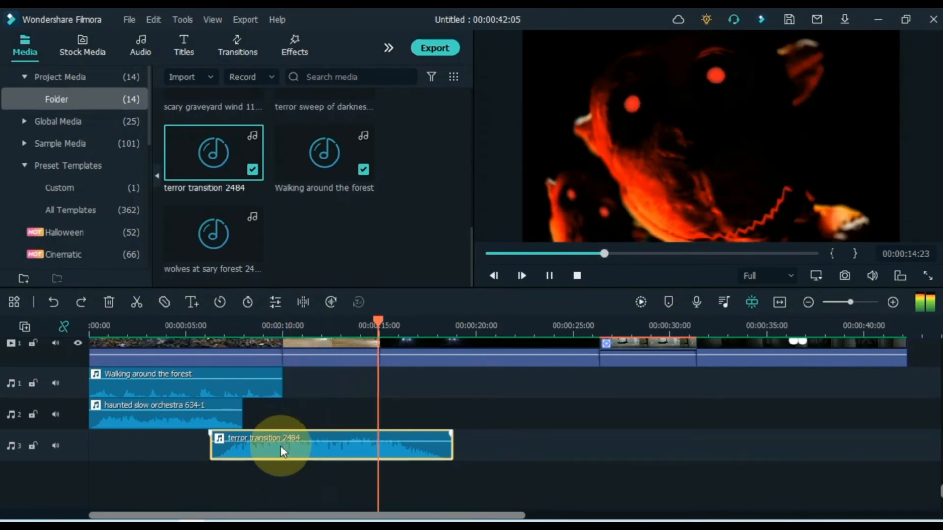
- Place haunted slow orchestra 634 on audio track 1 at about 15 seconds and terror sweep of darkness 2630 on track 2 at about 18 seconds
key(space)
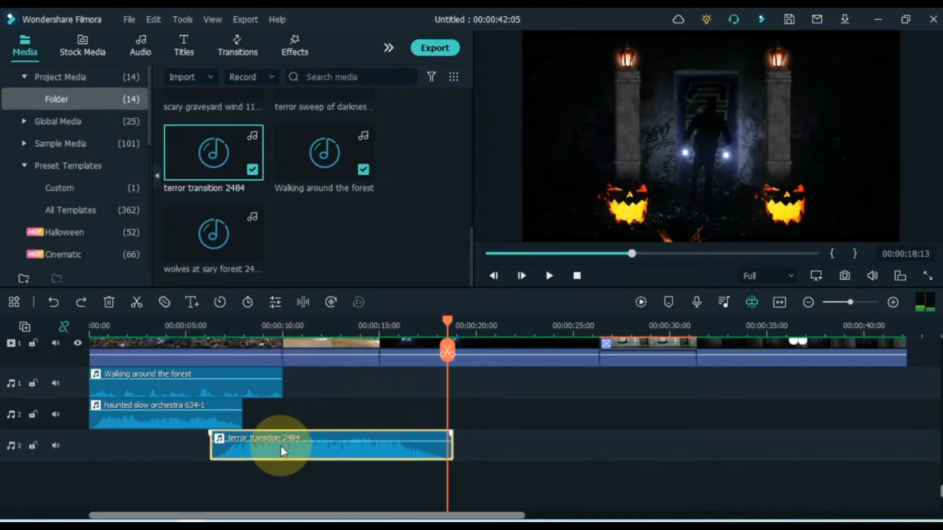
key(space)
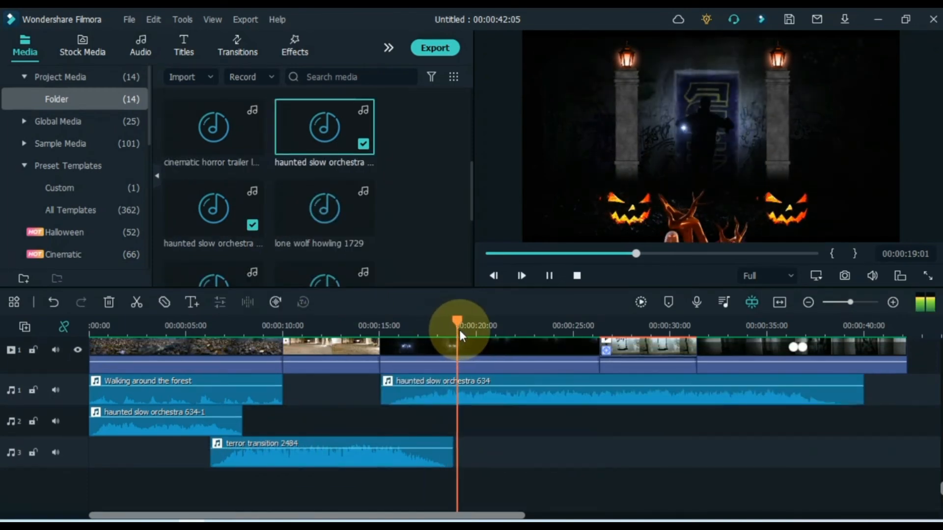
key(space)
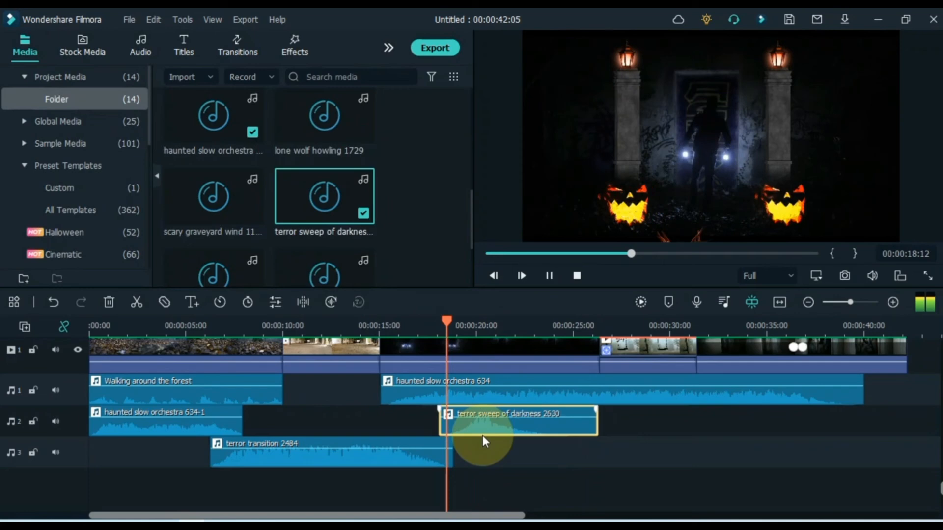
key(space)
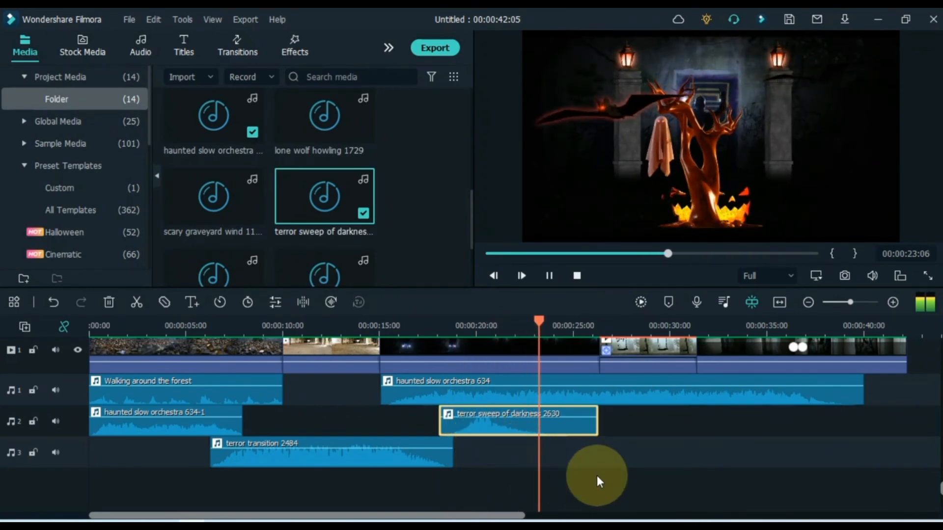
- Place scary graveyard wind 1157 on audio track 3 starting at about 22 seconds and preview it
drag(523, 513, 590, 506)
key(space)
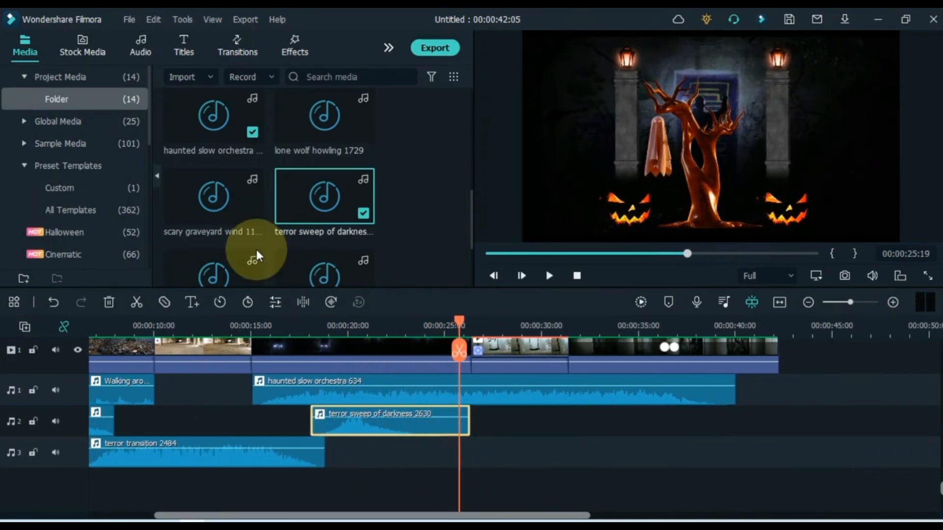
click(207, 219)
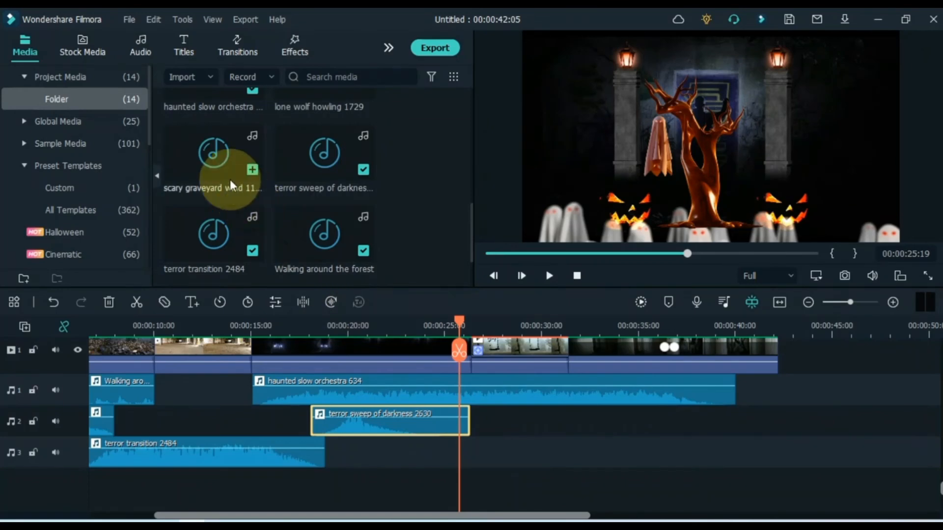
drag(205, 165, 425, 457)
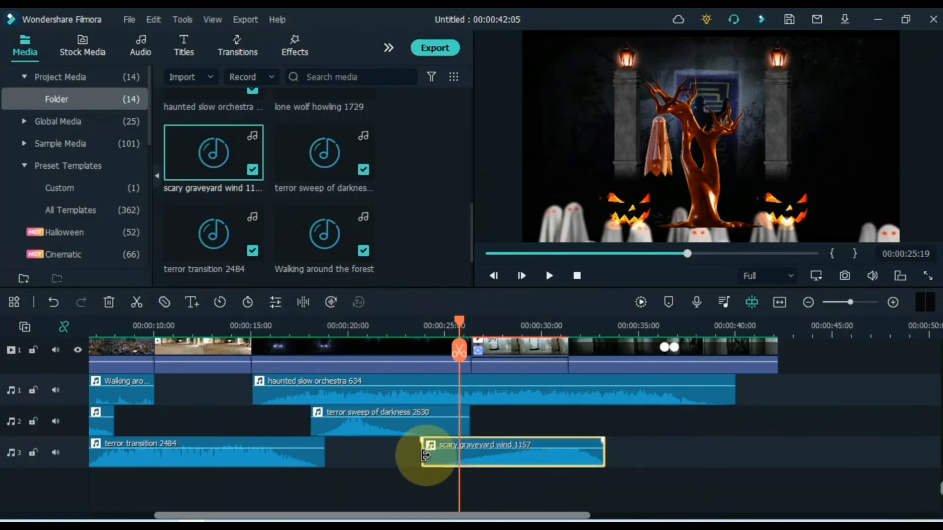
drag(514, 459, 498, 458)
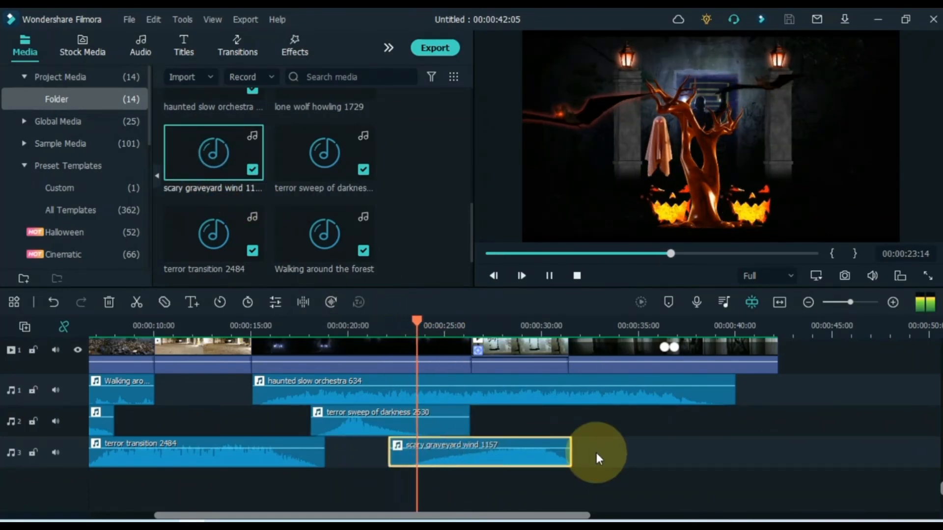
- Place wolves at sary forest 2485 on audio track 2 starting at about 30 seconds and preview it
drag(532, 513, 620, 509)
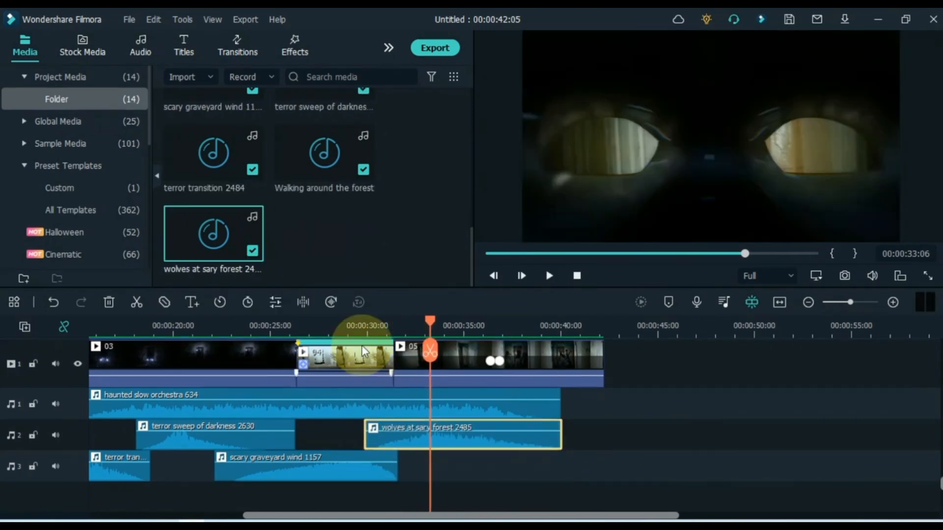
click(357, 325)
key(space)
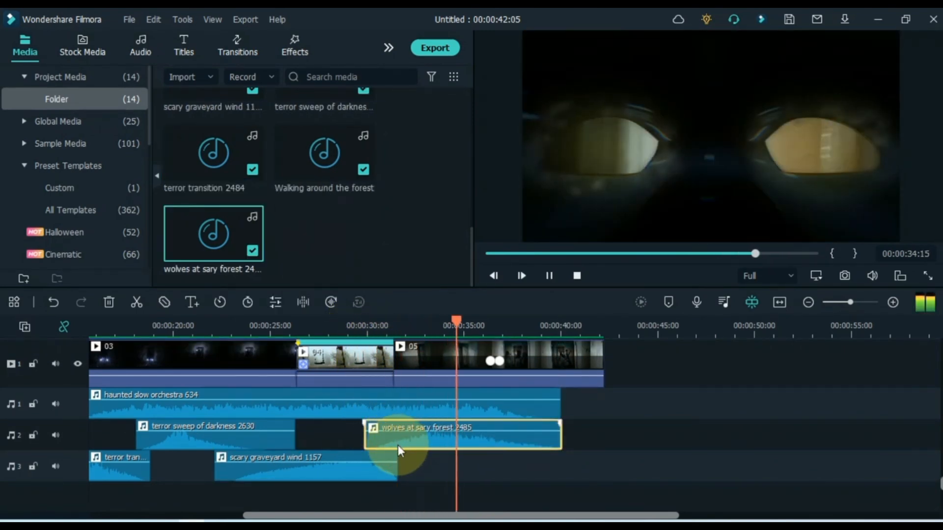
- Place lone wolf howling 1729 on audio track 3 from about 37 seconds to the end of the video and preview it
scroll(378, 246, up, 3)
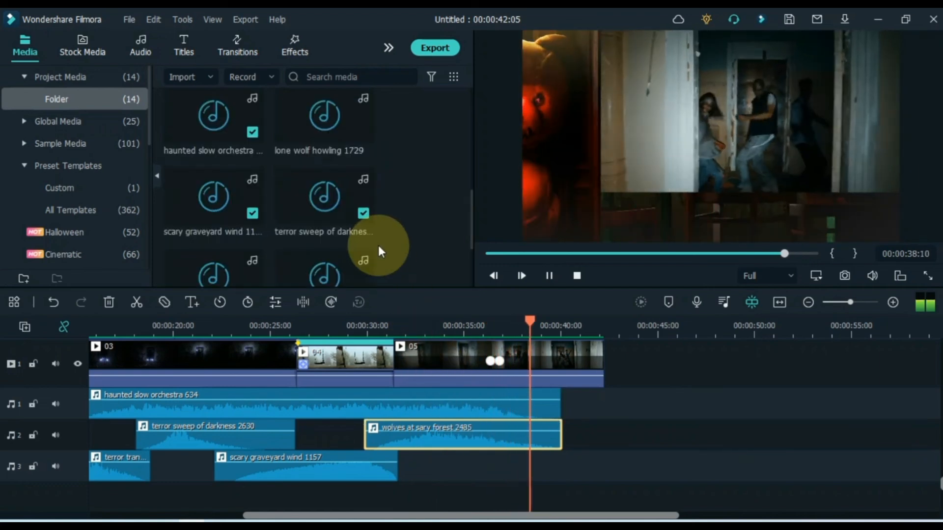
click(312, 251)
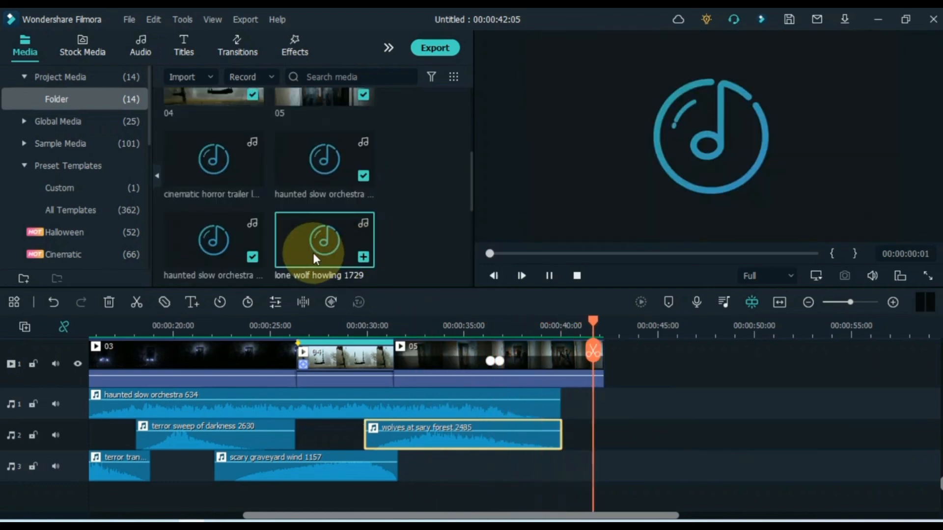
drag(337, 267, 508, 484)
click(487, 335)
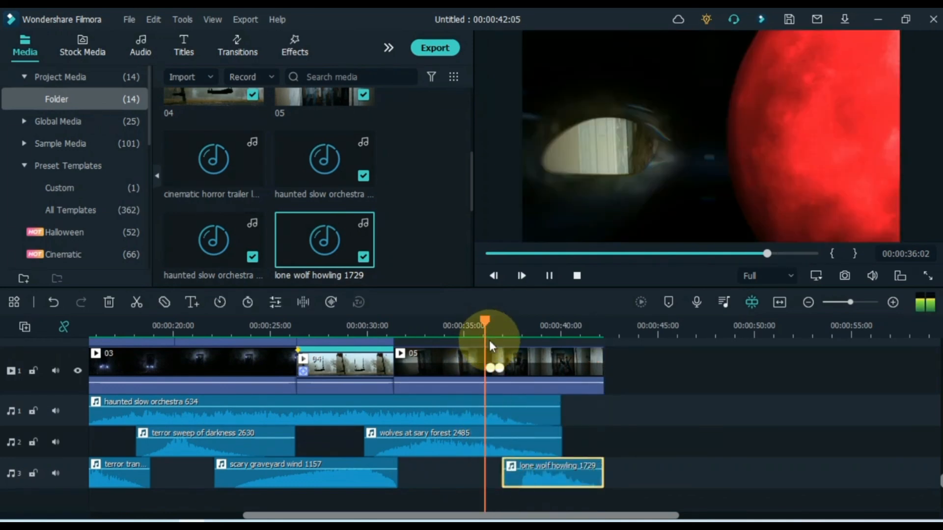
key(space)
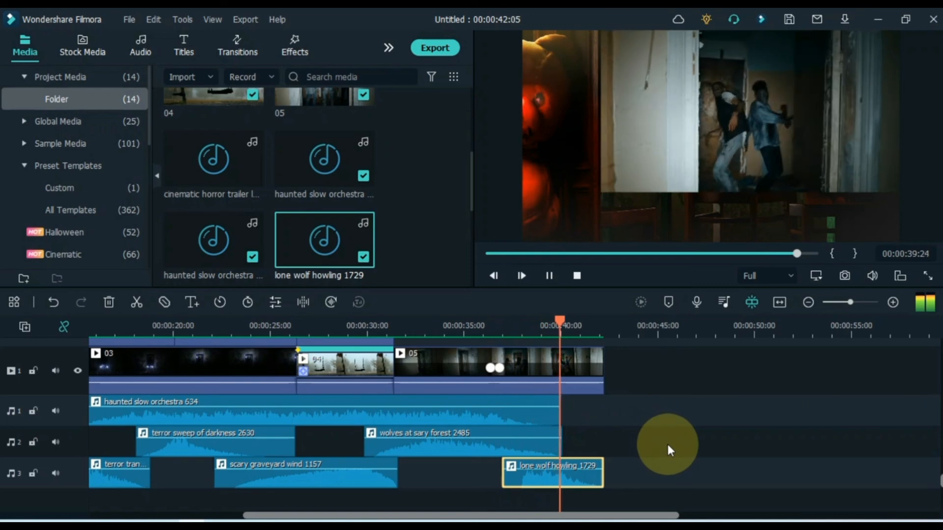
click(673, 457)
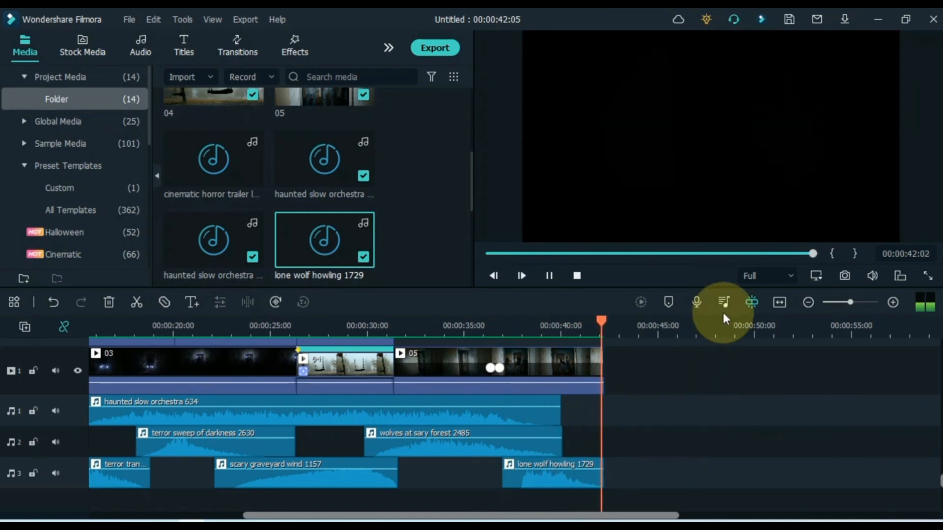
- Review the timeline tracks and play the complete horror video from the beginning
click(779, 302)
scroll(777, 443, up, 7)
key(Home)
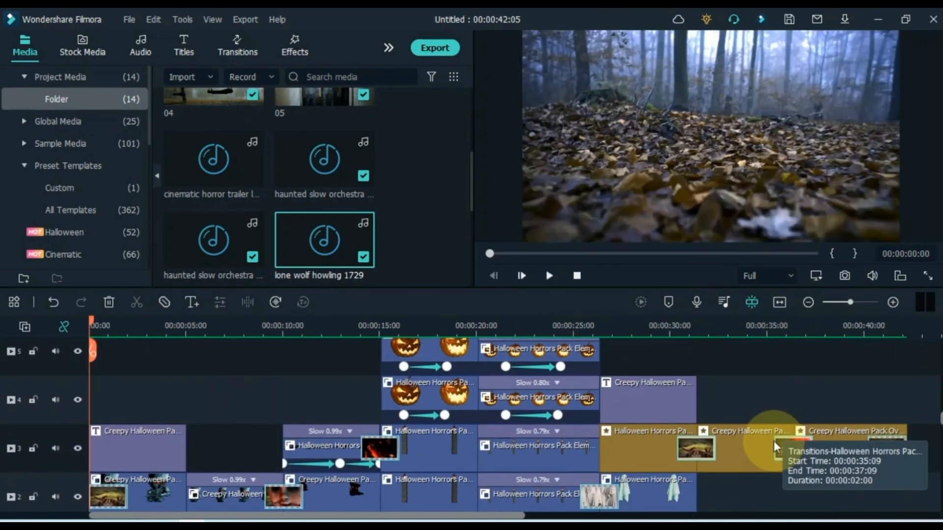
scroll(752, 443, down, 4)
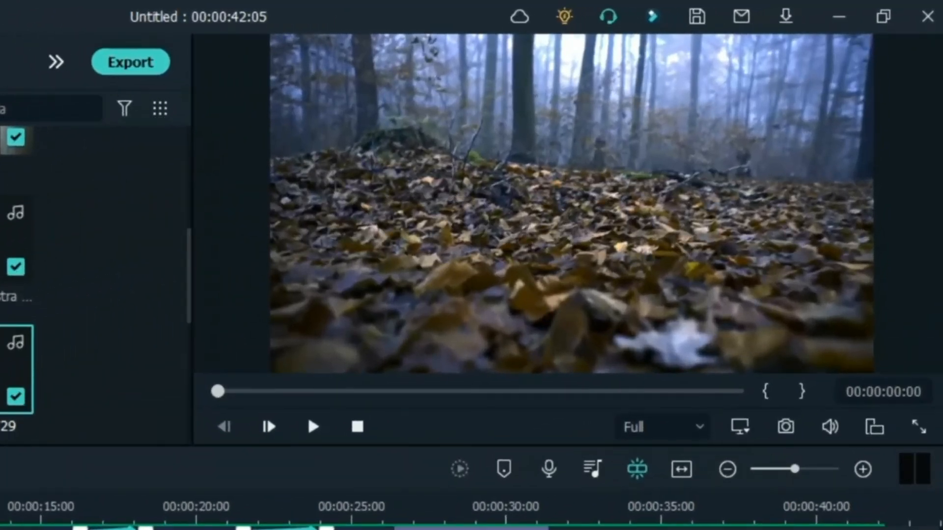
click(313, 426)
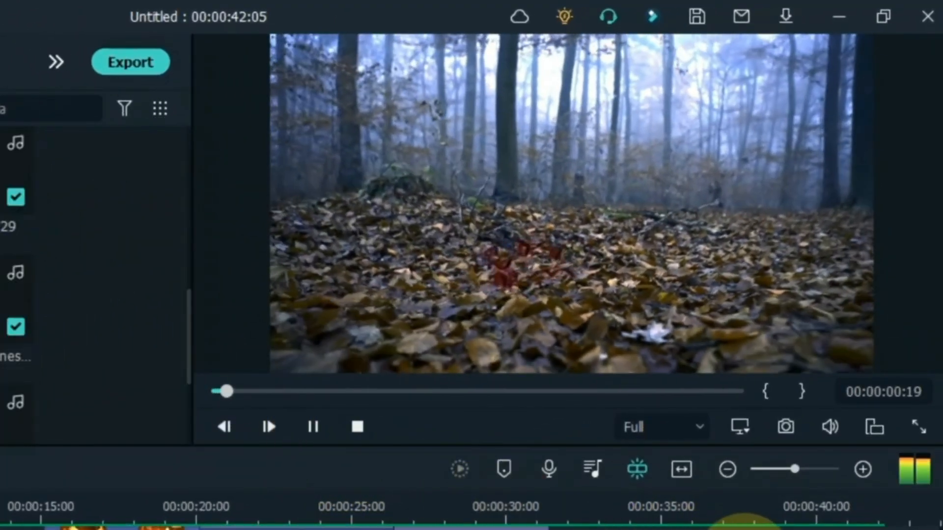